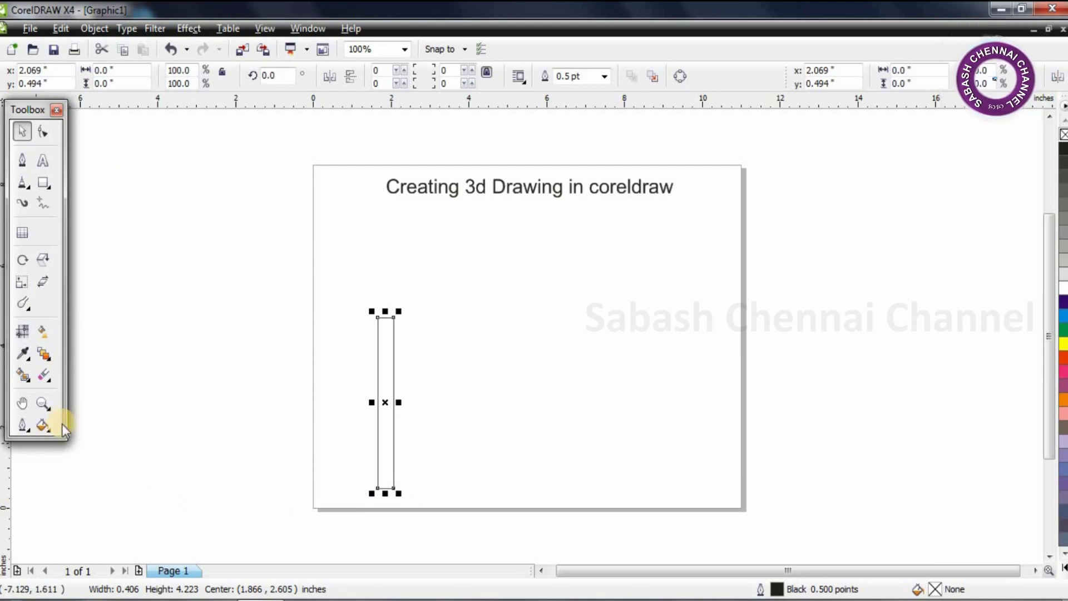
# - Start a fountain fill for the tall narrow rectangle with a Linear type and a Custom color blend
pyautogui.click(50, 432)
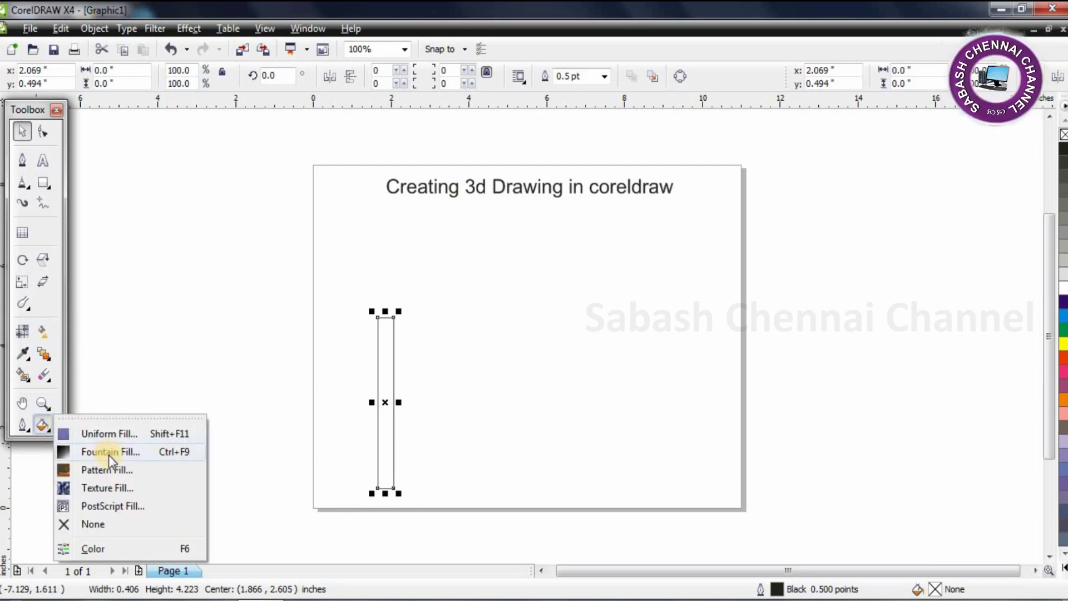
pyautogui.click(110, 456)
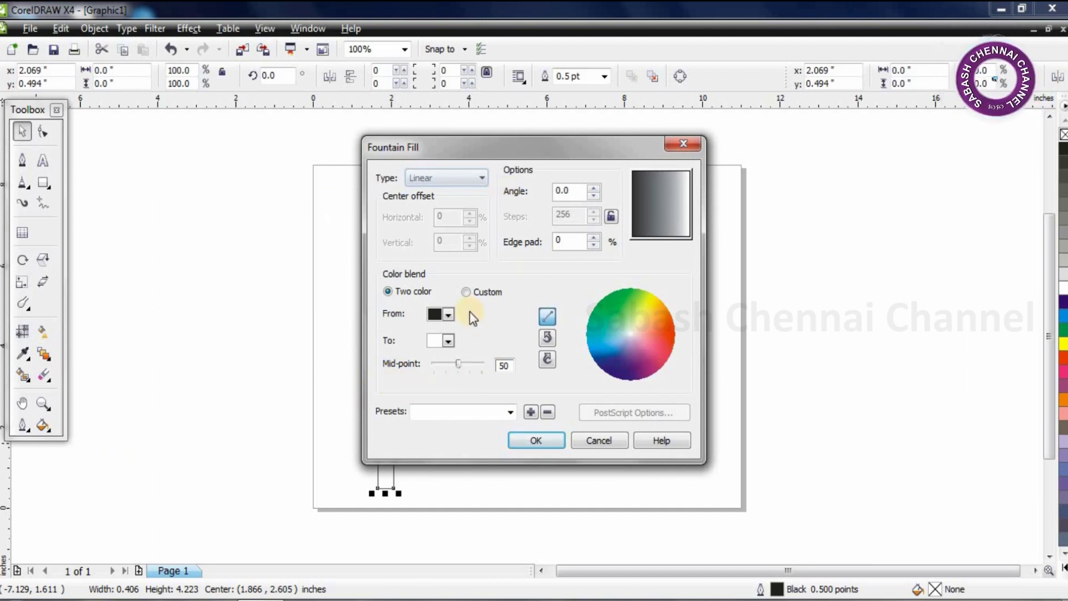
pyautogui.click(467, 293)
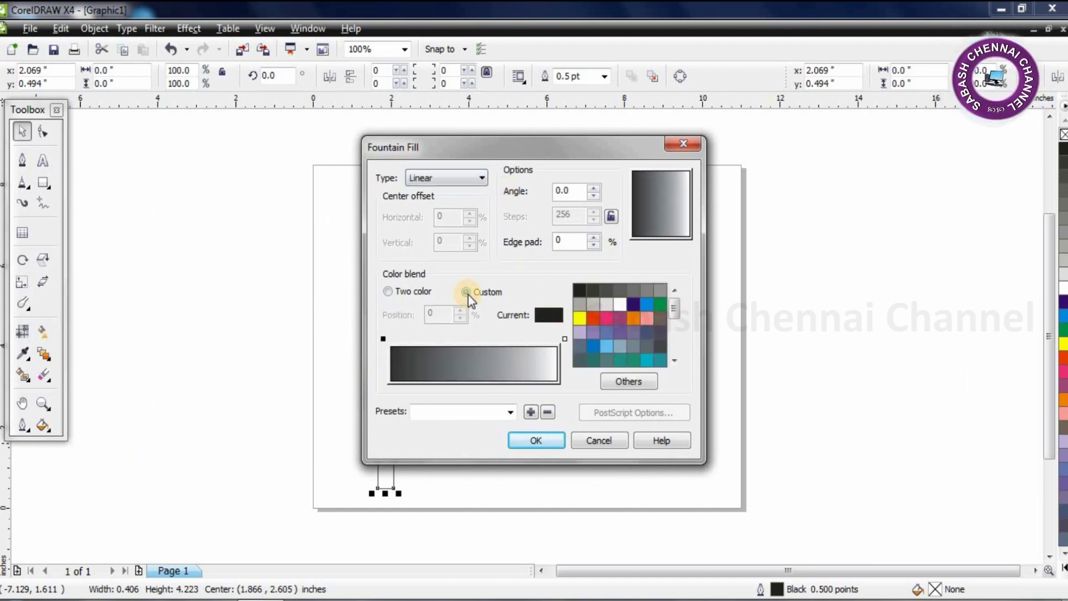
pyautogui.click(468, 178)
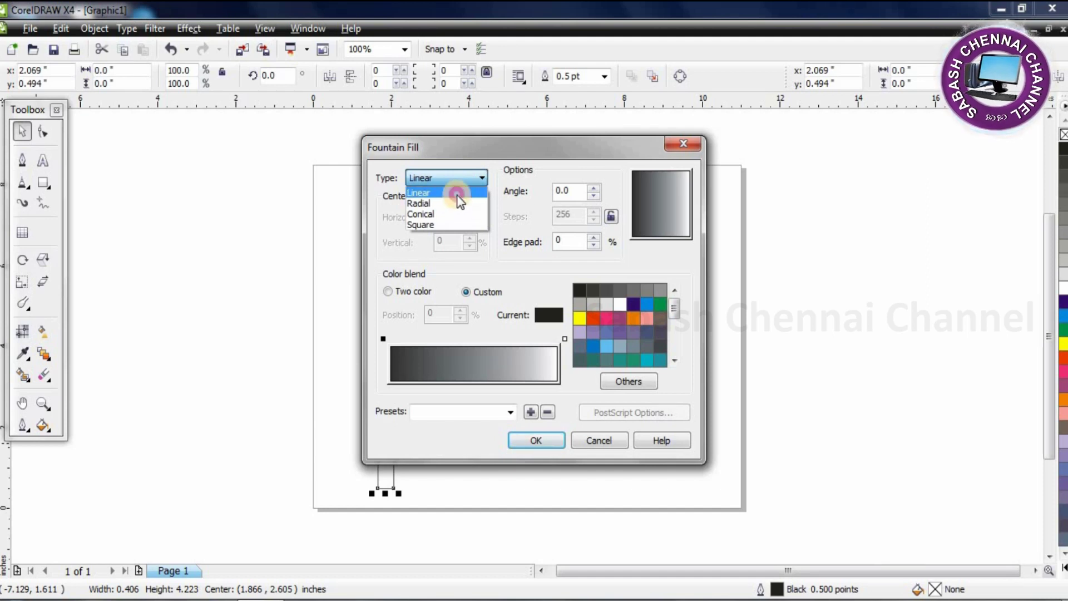
pyautogui.click(453, 179)
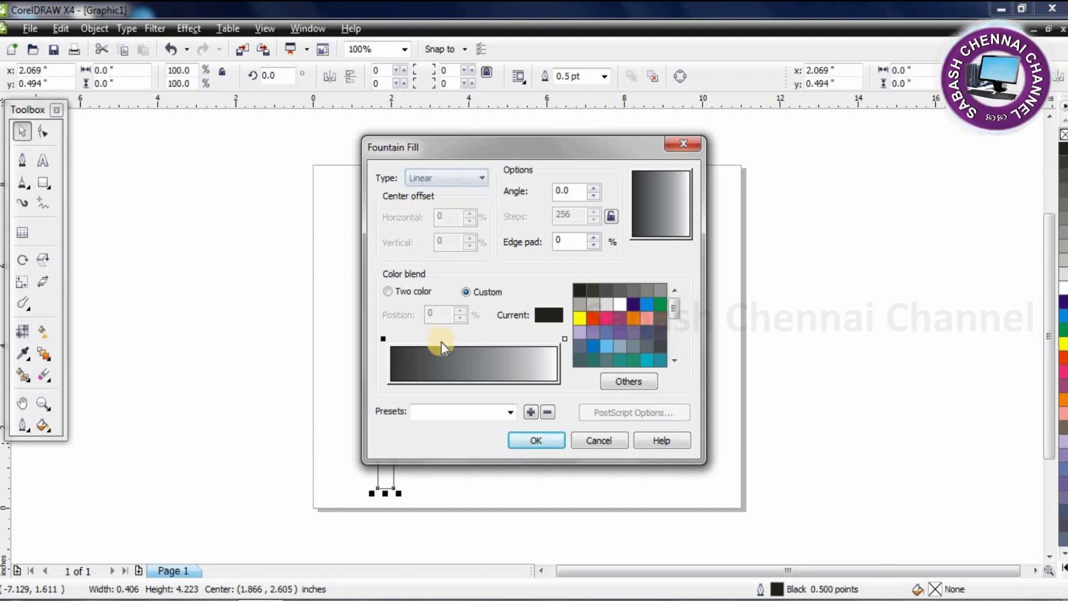
# - Load the Rainbow - 05 preset as the basis of the rectangle's fountain fill
pyautogui.click(511, 411)
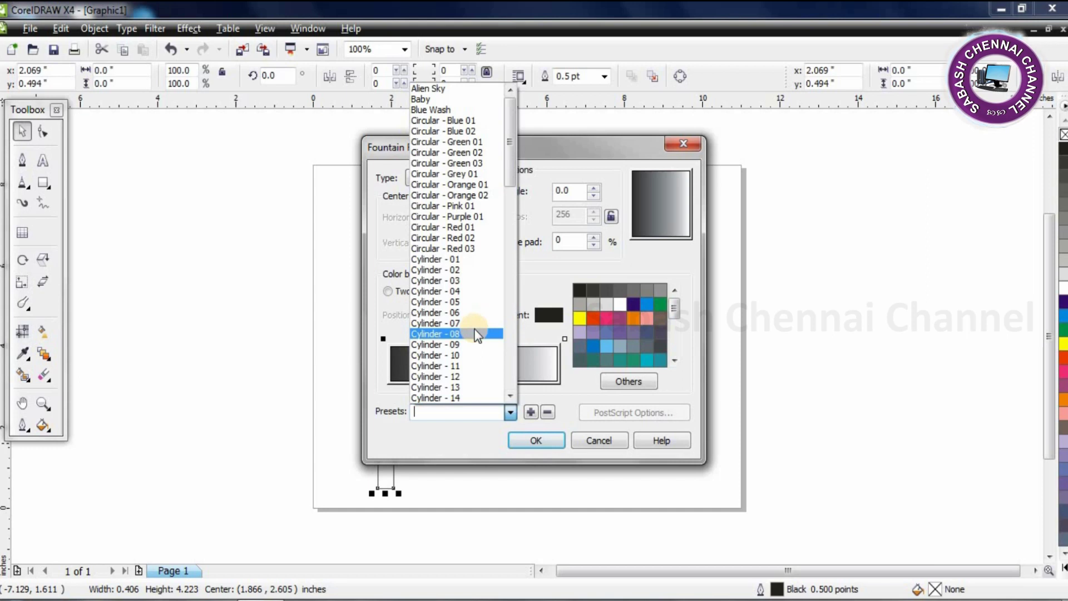
pyautogui.scroll(-20, 509, 341)
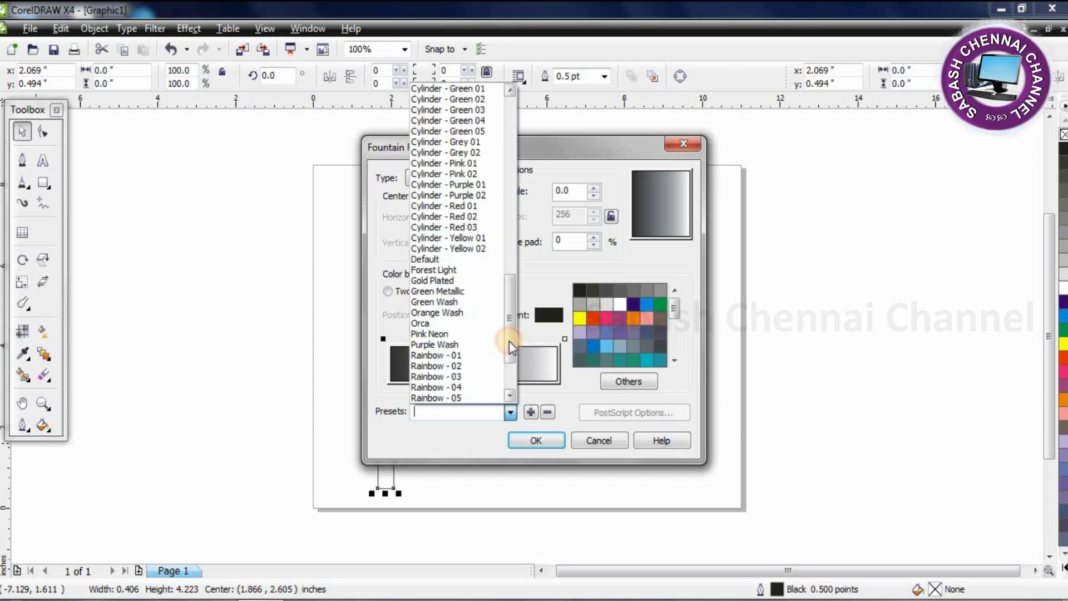
pyautogui.click(456, 356)
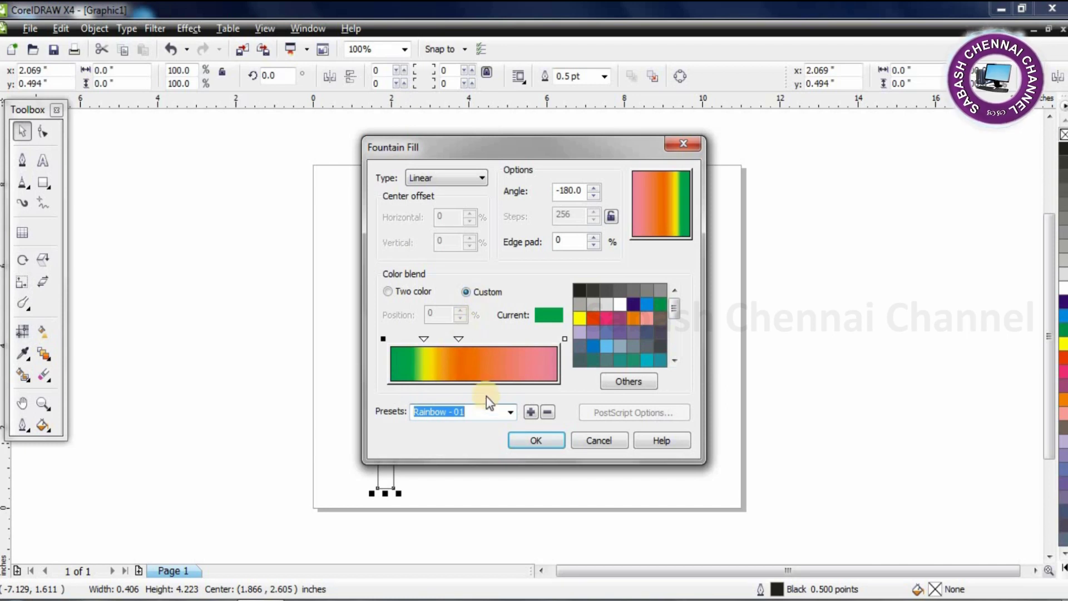
pyautogui.click(513, 410)
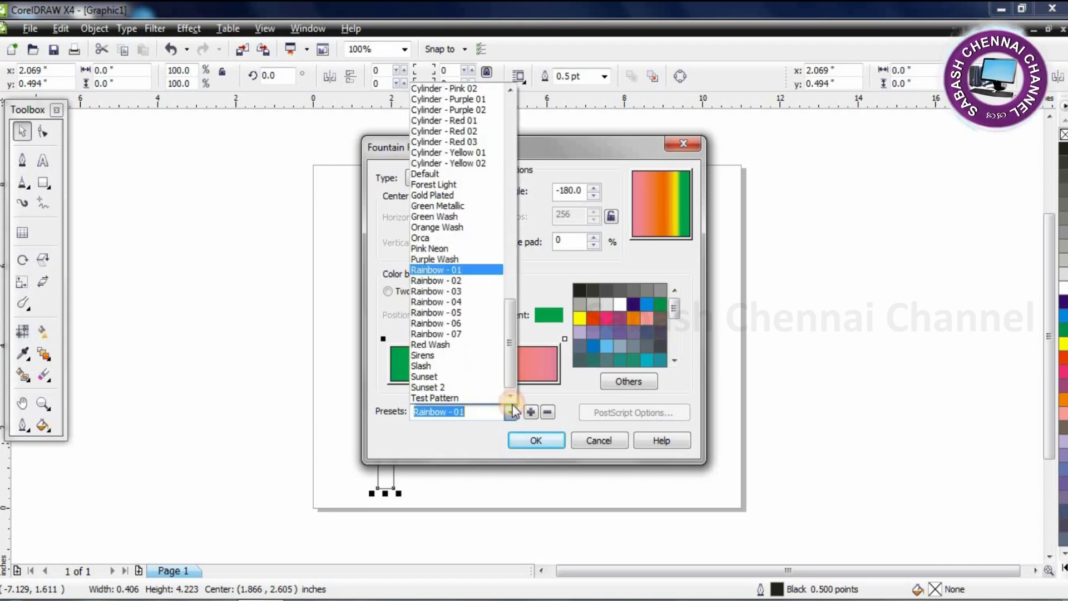
pyautogui.click(473, 311)
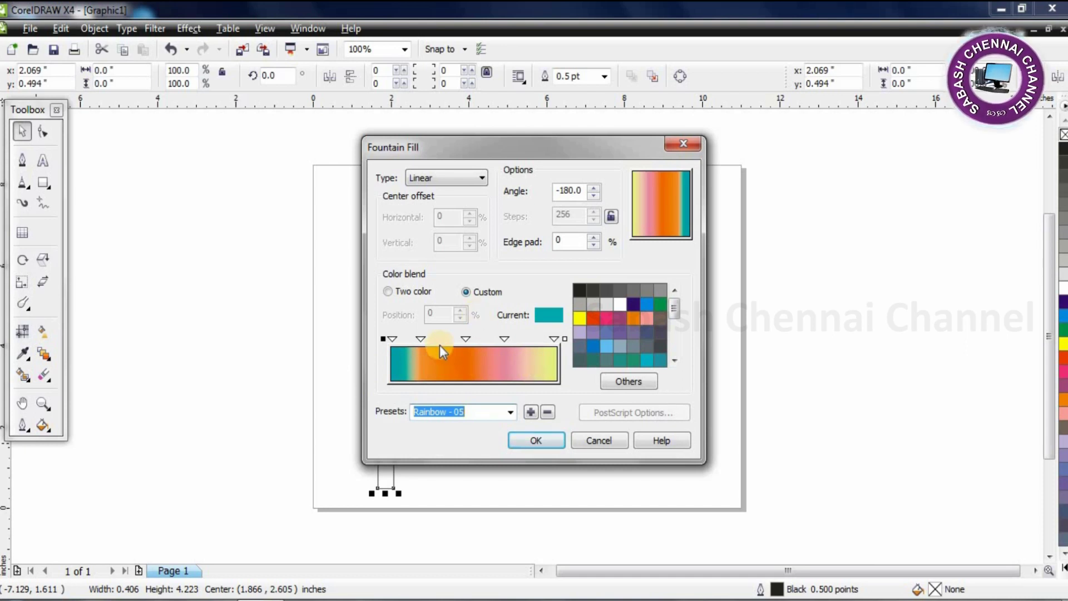
# - Recolor the gradient marker at 18% blue and the marker at 1% yellow
pyautogui.click(418, 339)
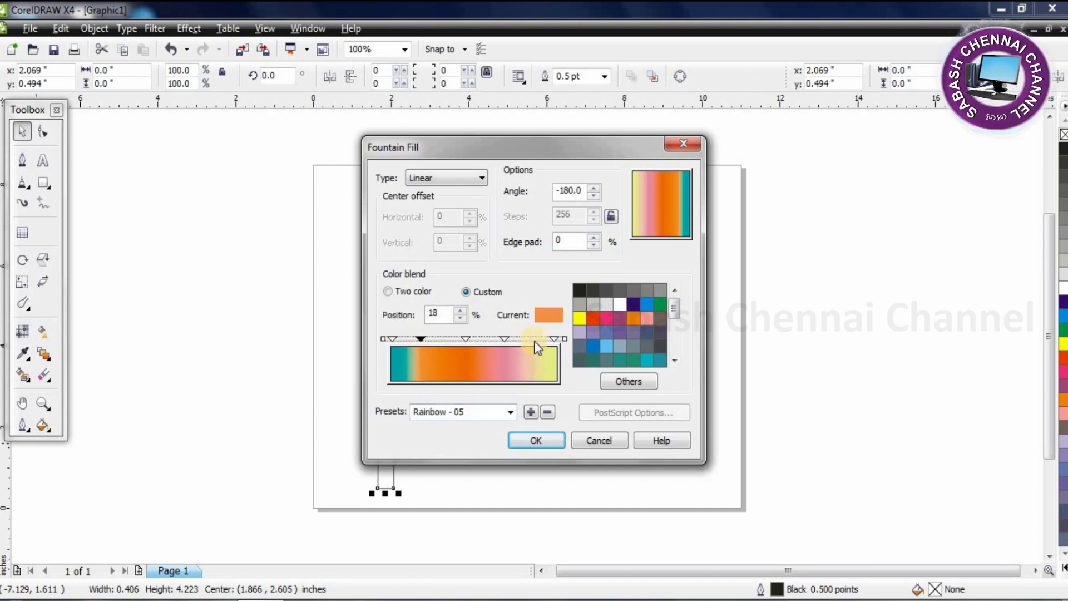
pyautogui.click(649, 305)
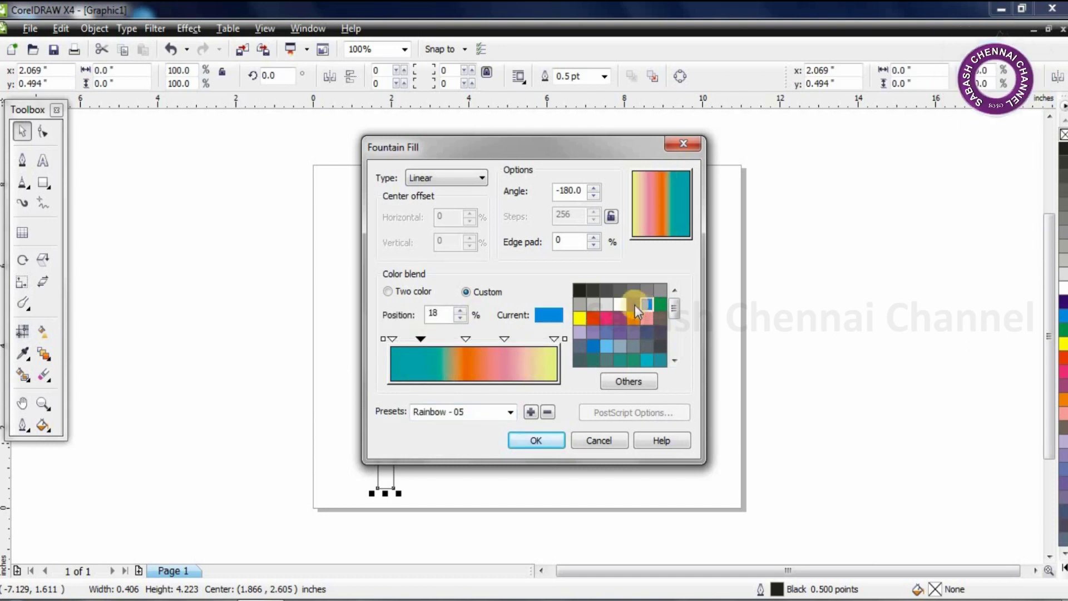
pyautogui.click(392, 339)
pyautogui.click(579, 318)
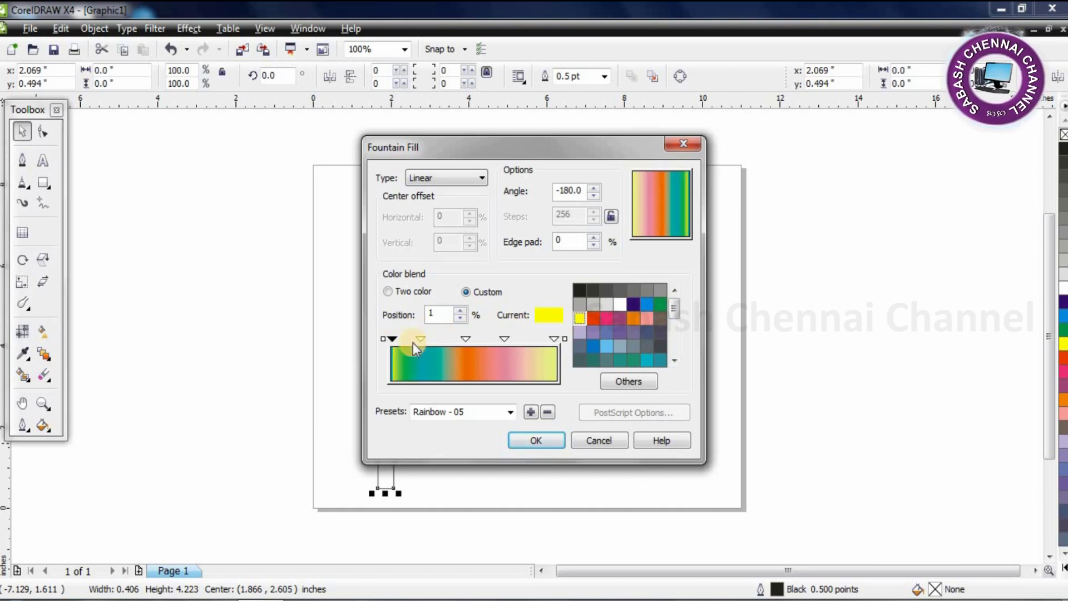
# - Recolor the gradient markers green at 45%, light blue at 68% and dark purple-gray at 98%
pyautogui.click(465, 339)
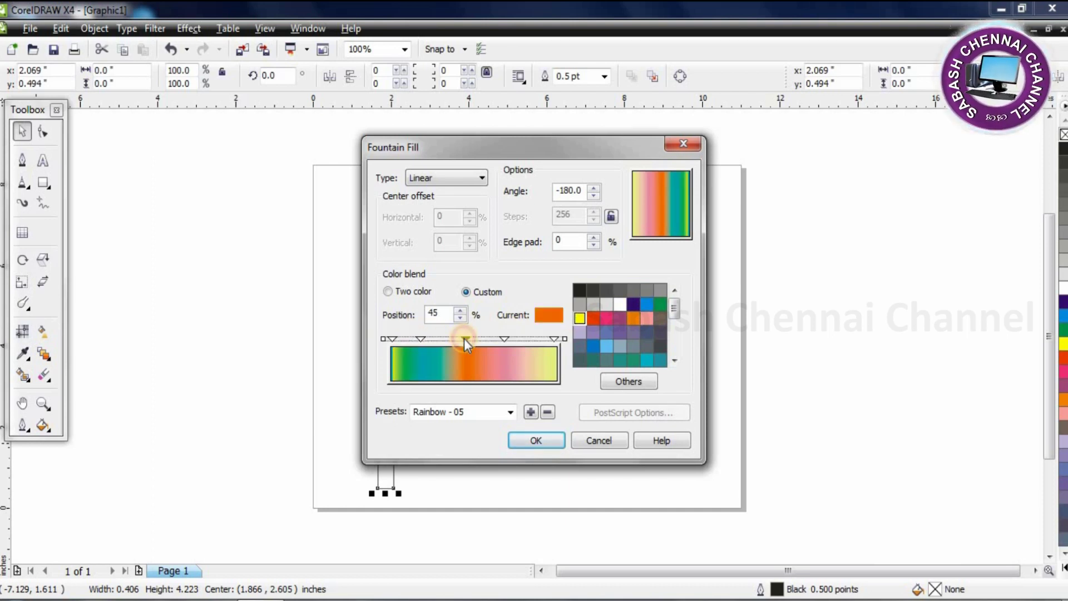
pyautogui.click(660, 307)
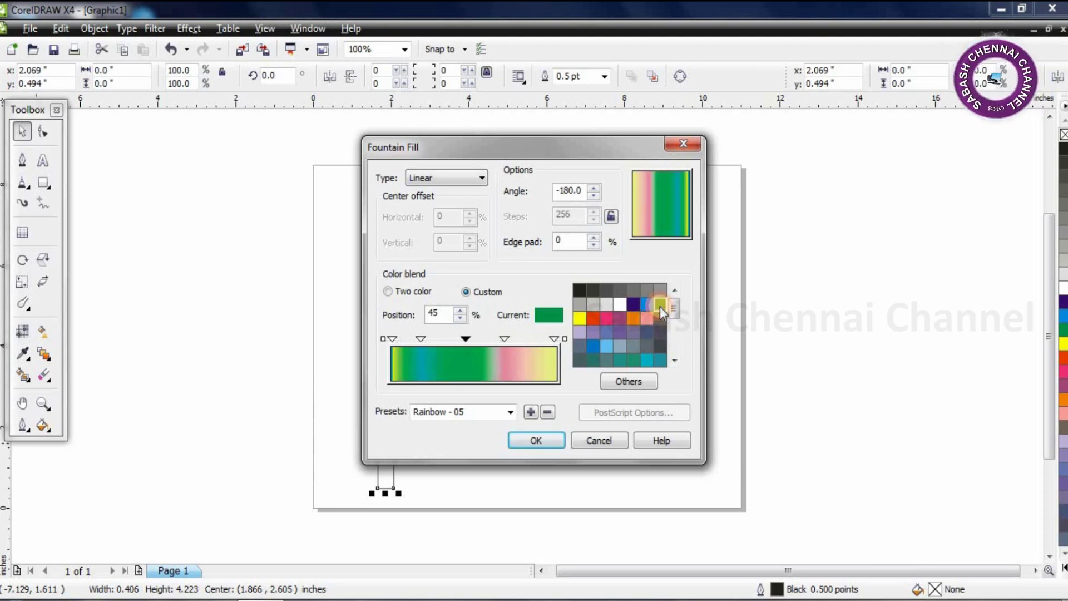
pyautogui.click(504, 339)
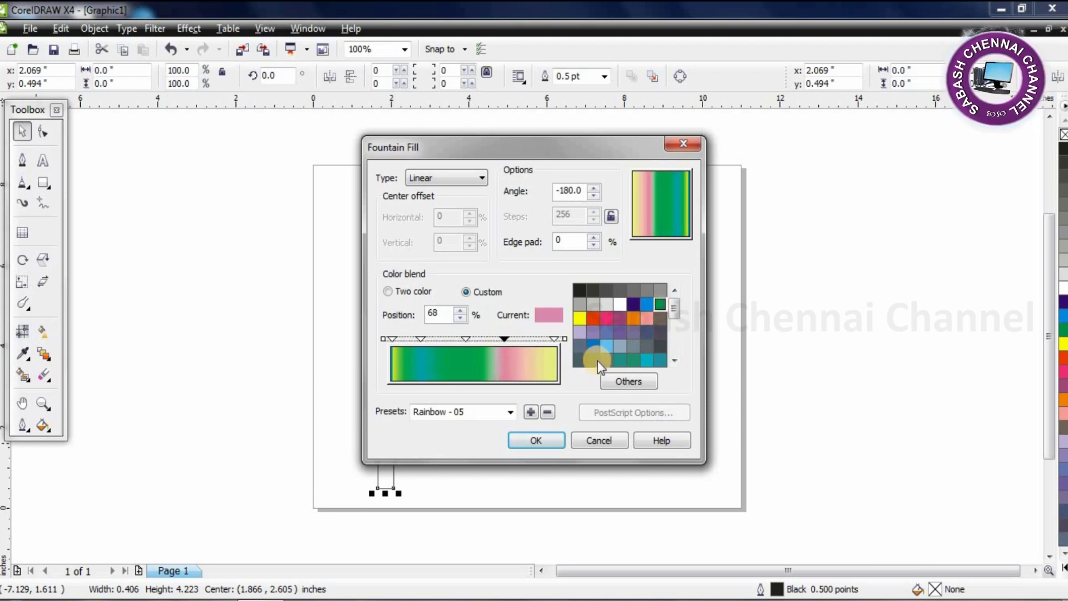
pyautogui.click(606, 346)
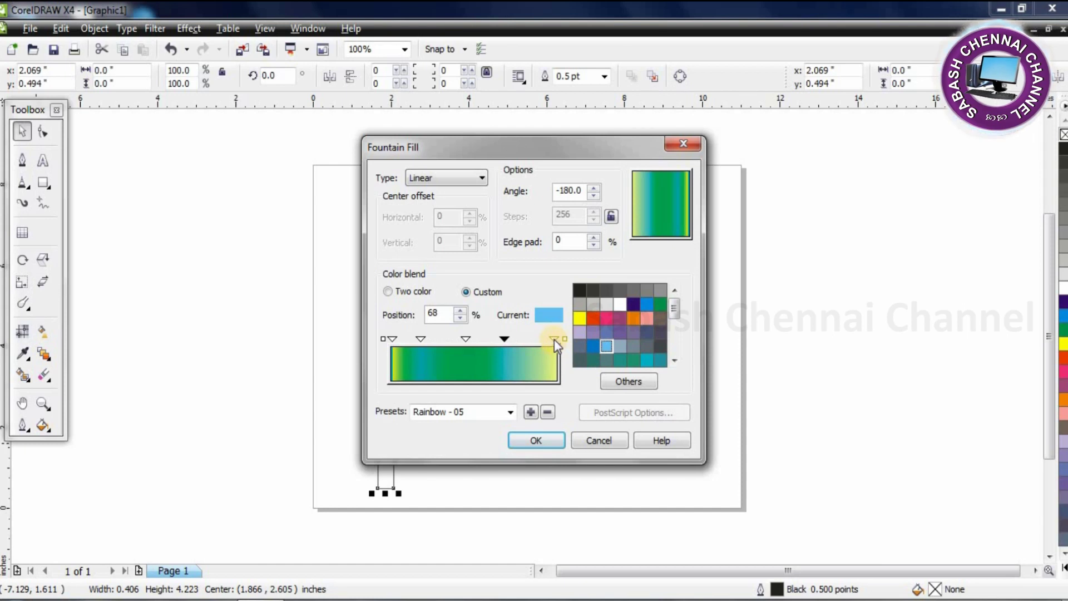
pyautogui.click(554, 338)
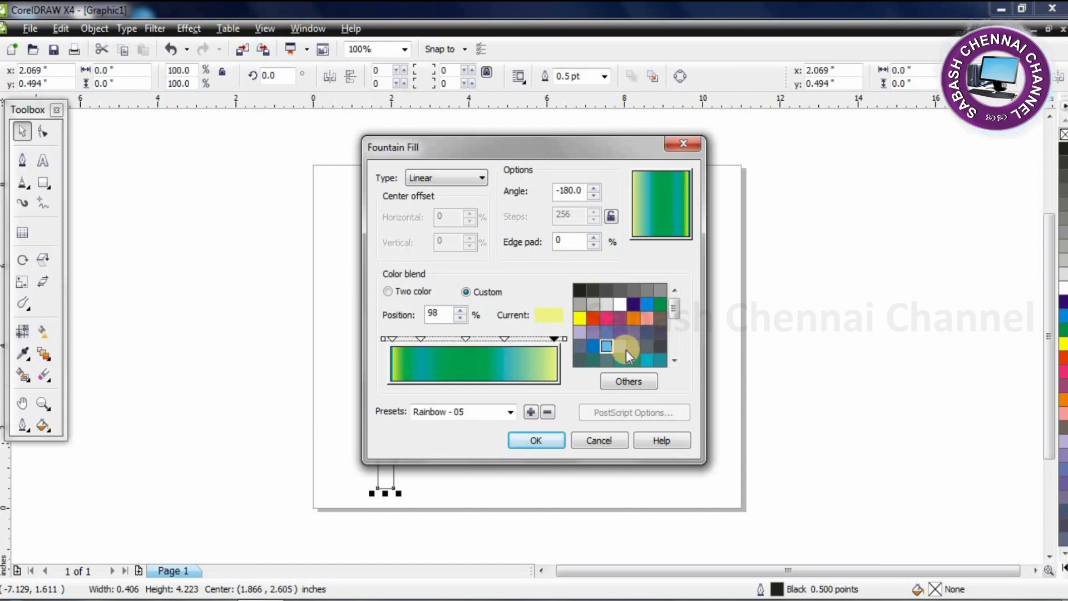
pyautogui.click(659, 335)
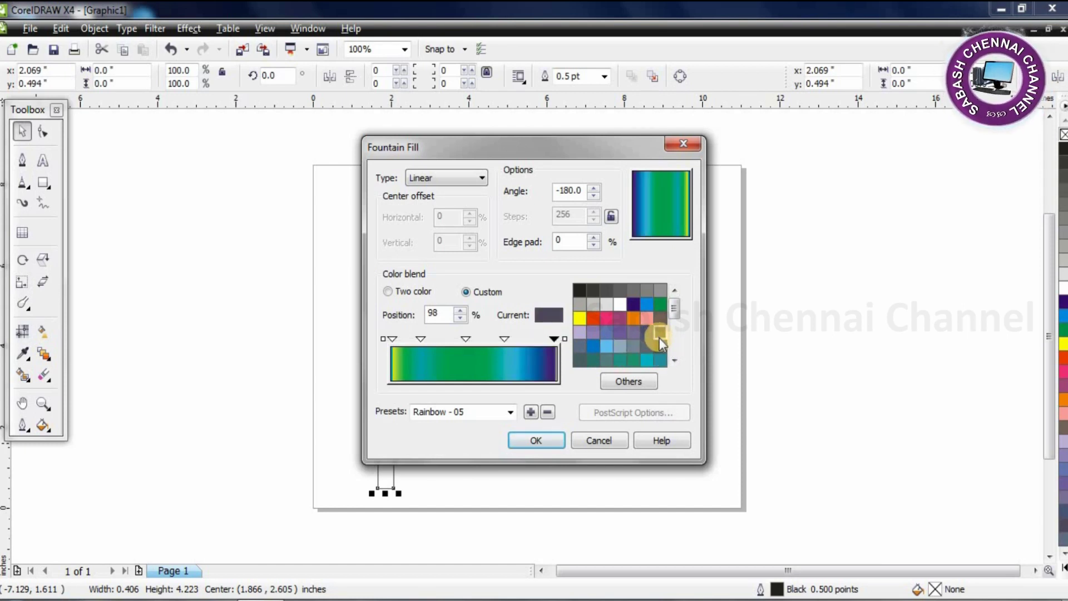
# - Recolor the gradient marker at 45% Neon Red and apply the fountain fill to the tall rectangle
pyautogui.click(465, 340)
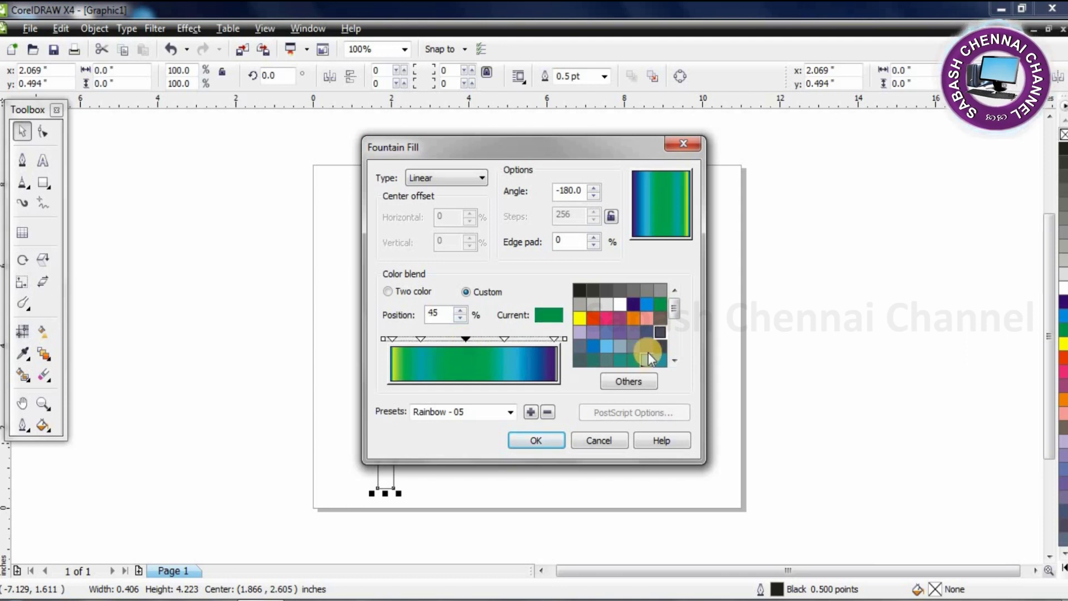
pyautogui.click(675, 362)
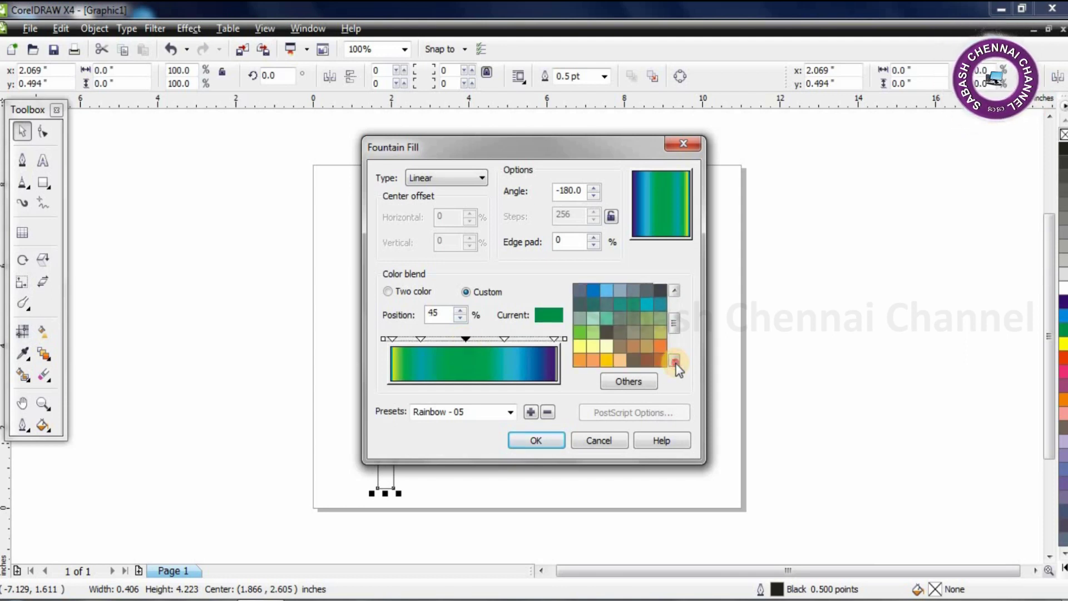
pyautogui.click(674, 361)
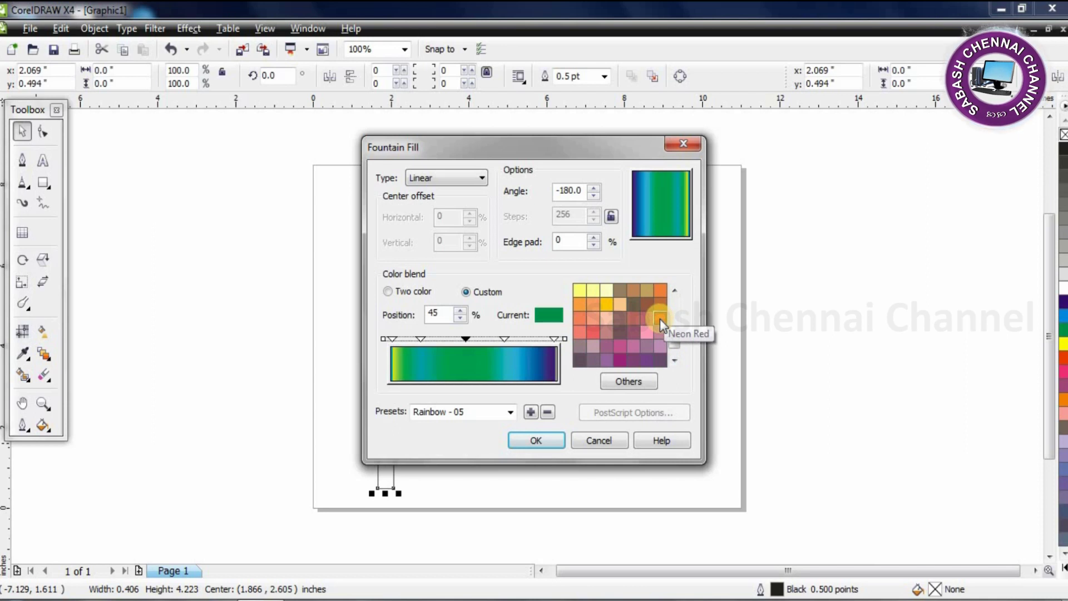
pyautogui.click(660, 321)
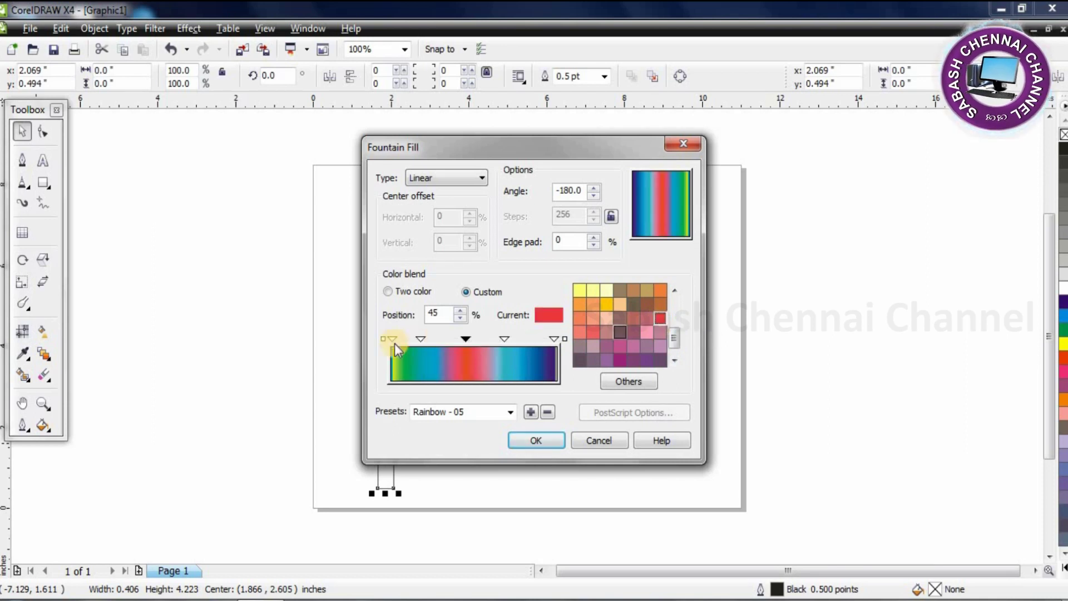
pyautogui.click(535, 438)
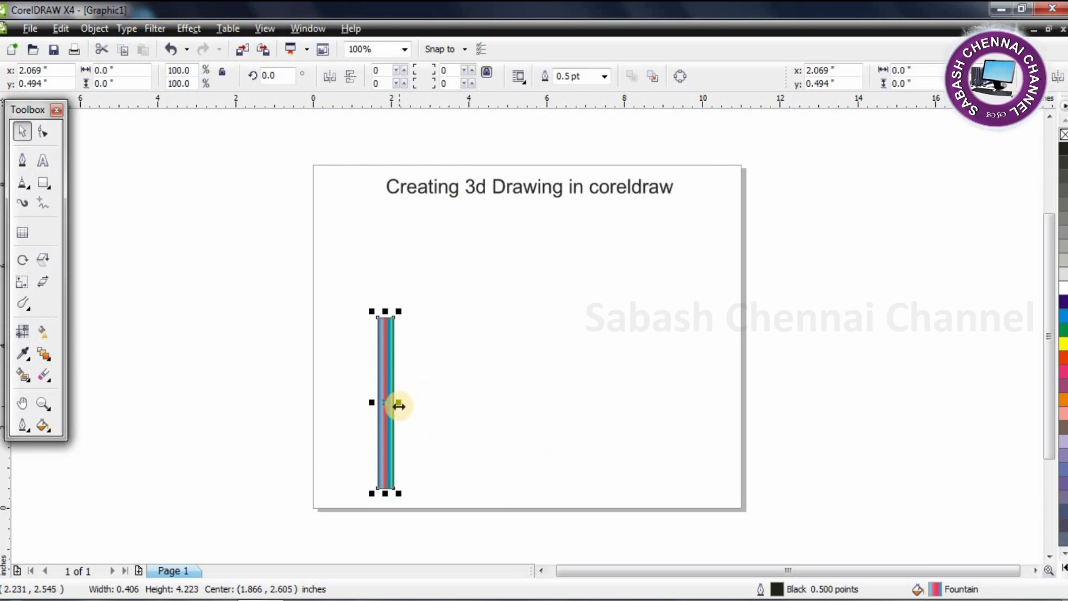
# - Remove the outline of the gradient-filled rectangle by setting its outline width to None
pyautogui.scroll(1, 526, 332)
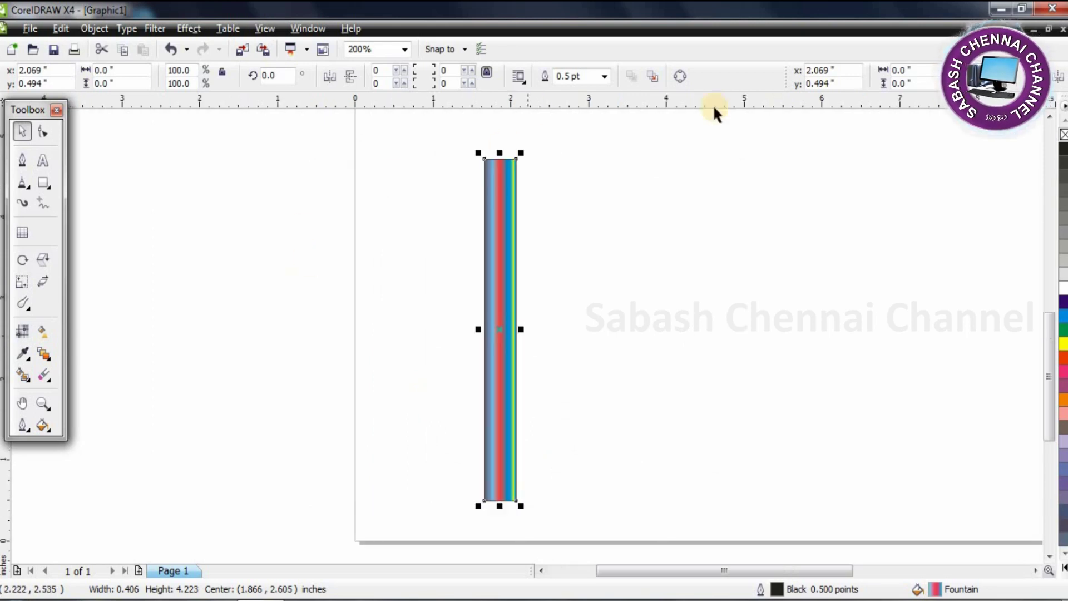
pyautogui.click(605, 76)
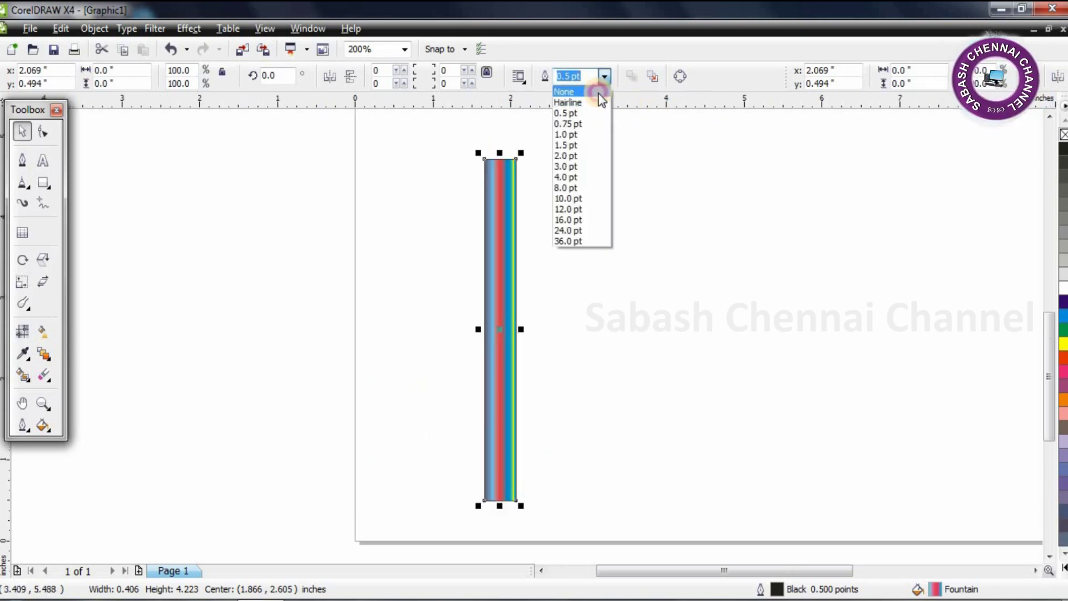
pyautogui.click(600, 92)
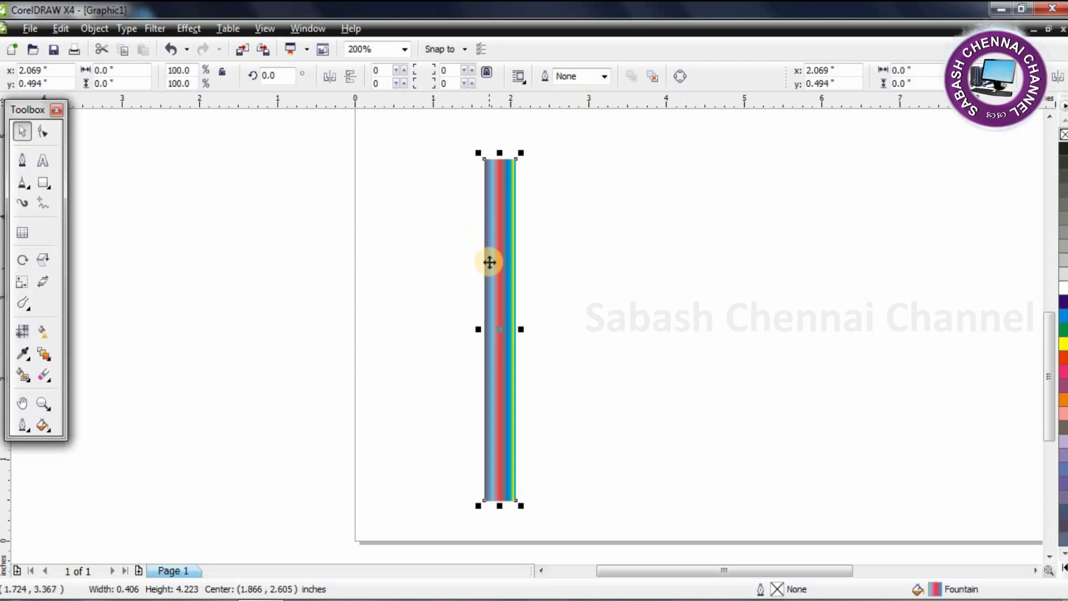
# - Draw a small rectangle about 0.60 × 0.64 inches on the empty page area beside the gradient bar
pyautogui.click(43, 181)
pyautogui.moveTo(624, 252); pyautogui.dragTo(671, 303)
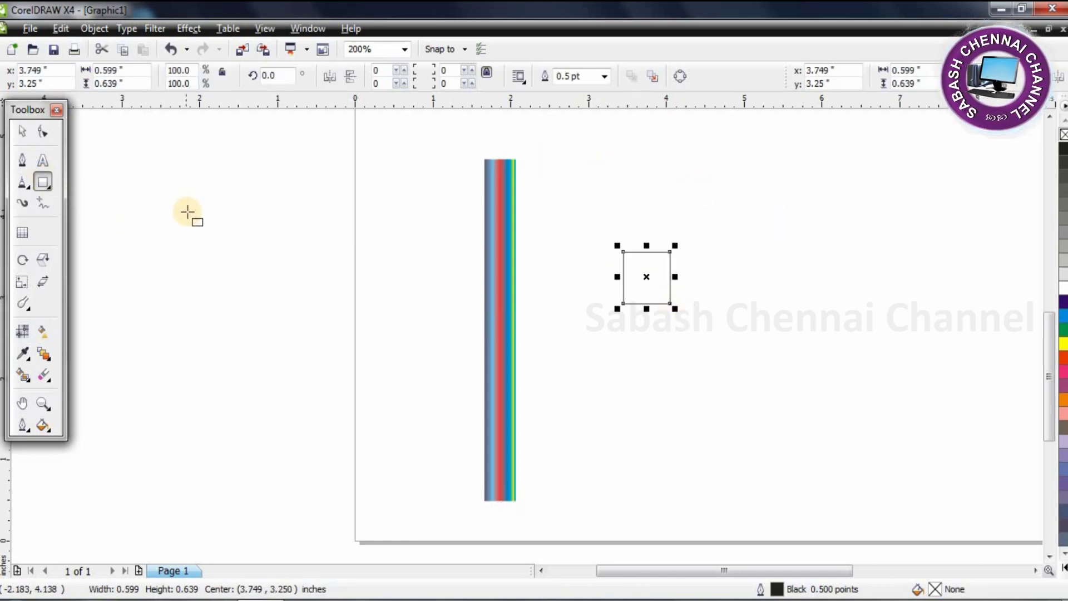
pyautogui.doubleClick(22, 162)
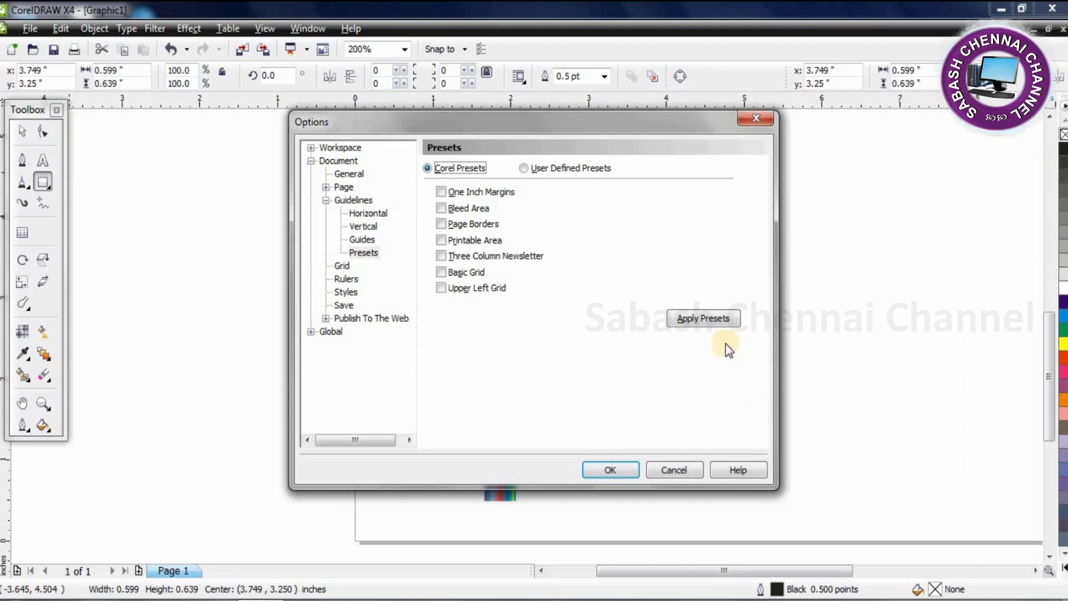
pyautogui.click(677, 468)
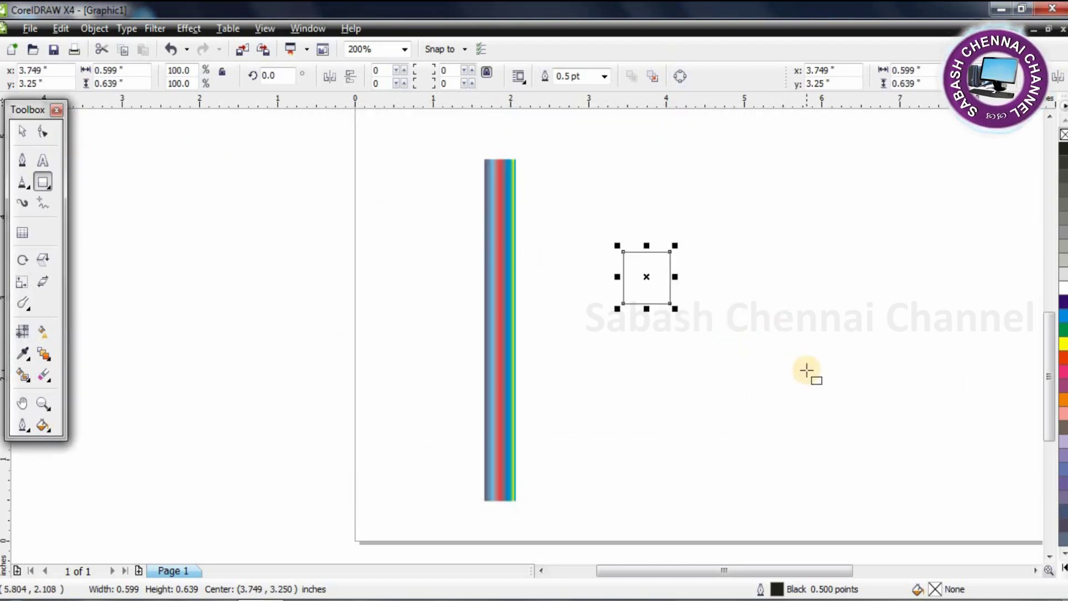
# - Convert the small rectangle to curves for node editing with the Shape tool
pyautogui.press('F10')
pyautogui.click(94, 28)
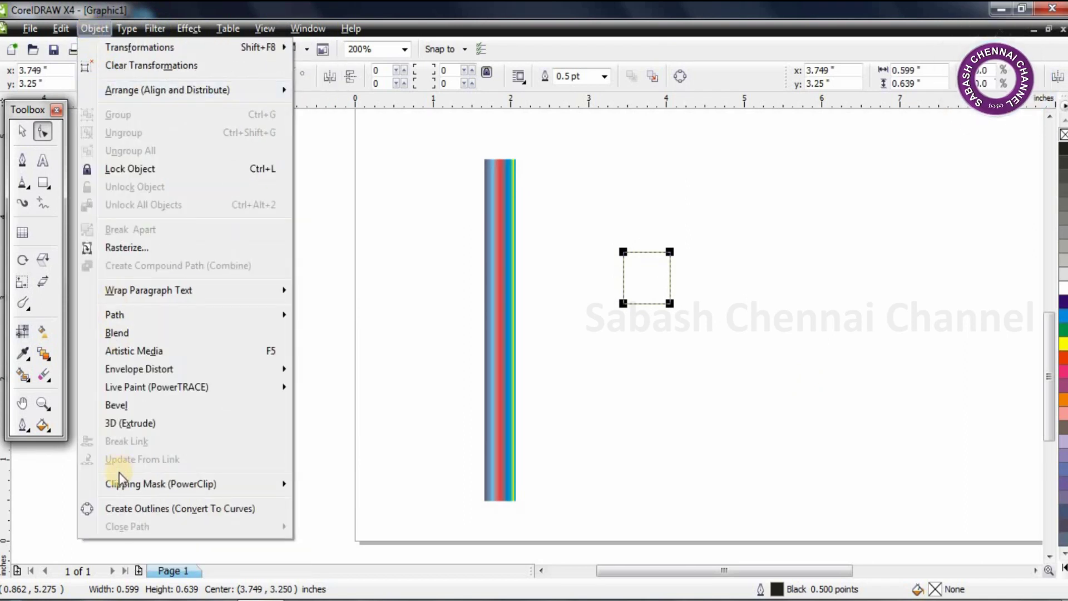
pyautogui.click(166, 508)
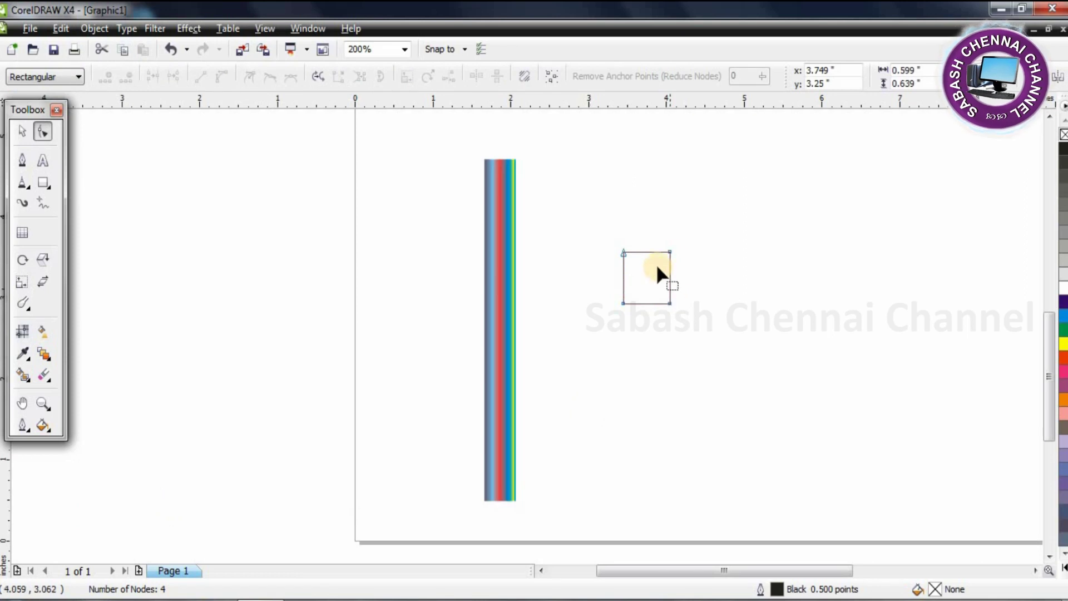
# - Delete the small rectangle's upper-left corner node and move the remaining upper node inward to form a triangle
pyautogui.doubleClick(623, 251)
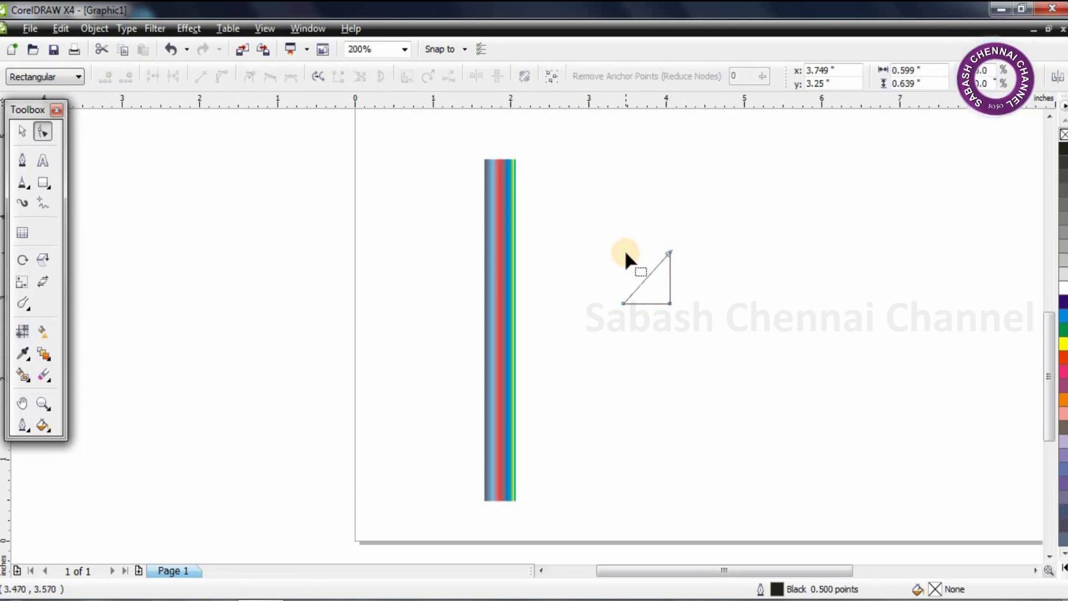
pyautogui.moveTo(667, 252); pyautogui.dragTo(650, 253)
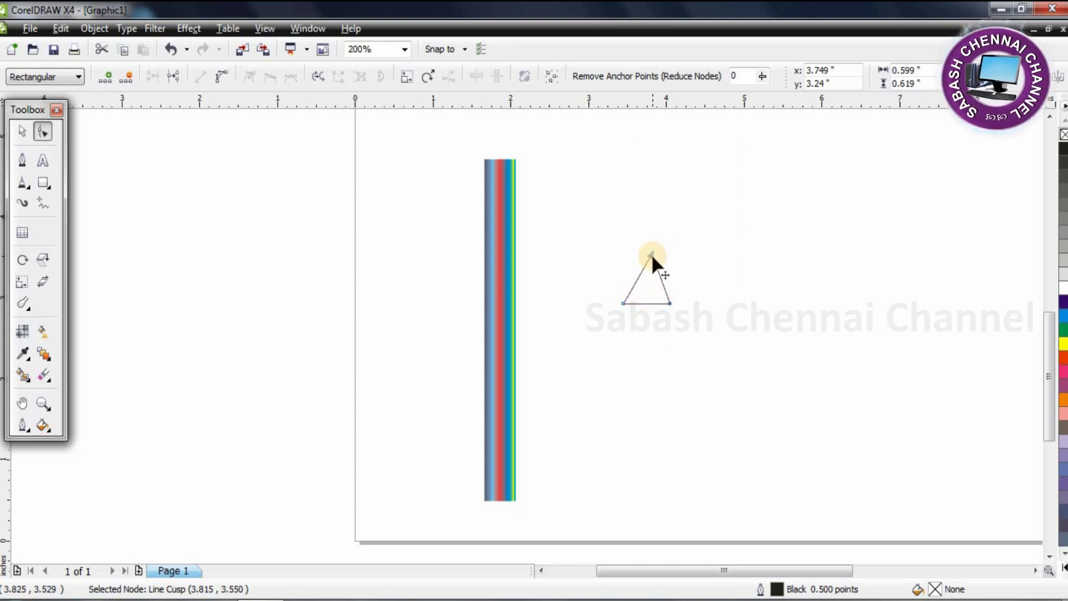
pyautogui.scroll(2, 650, 255)
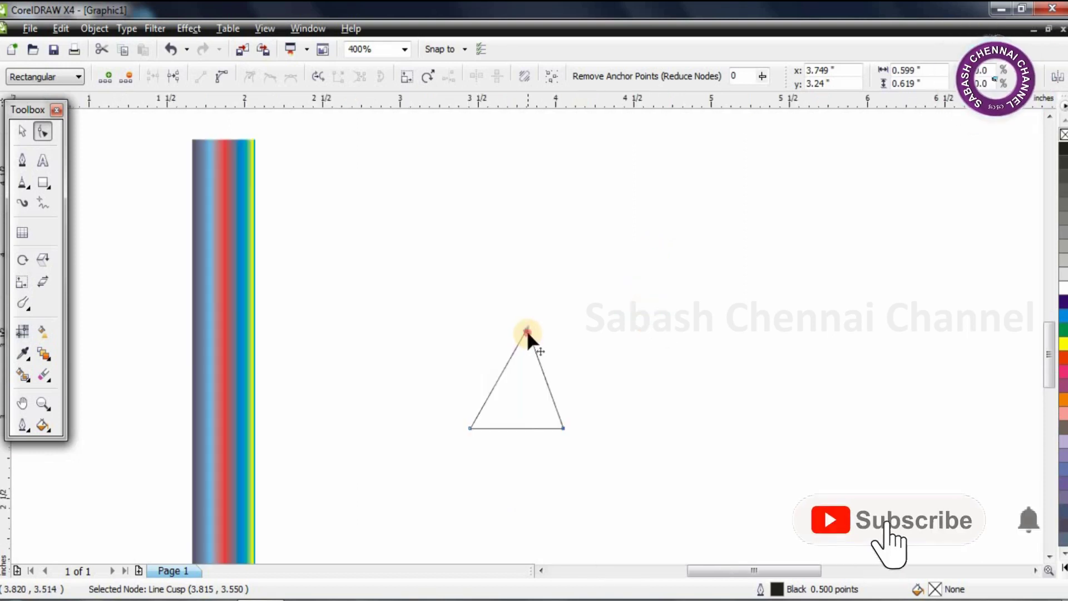
pyautogui.moveTo(525, 330); pyautogui.dragTo(522, 330)
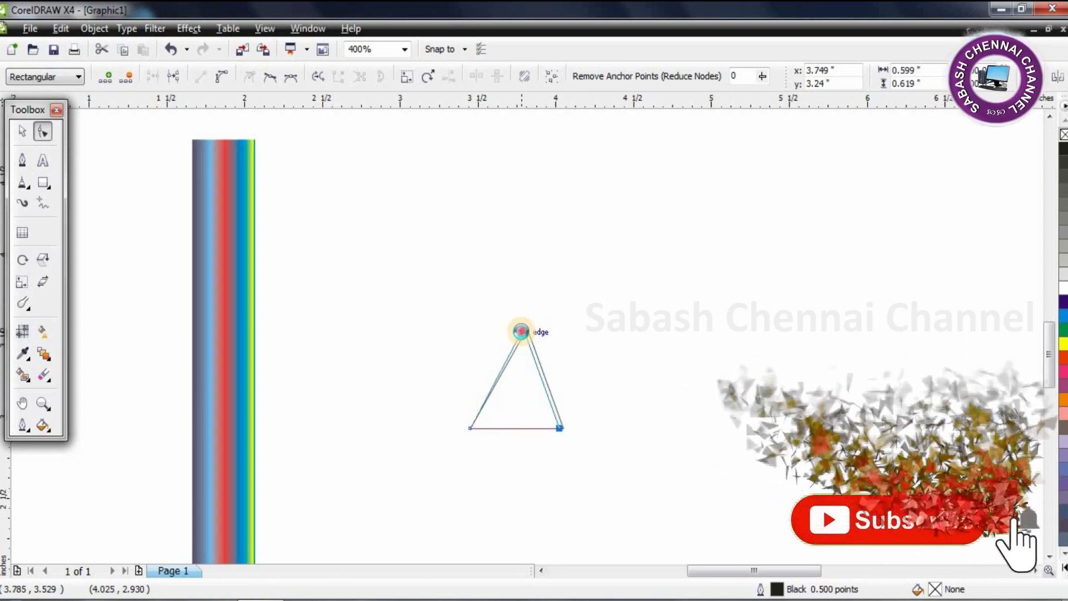
# - Move the triangle closer to the gradient bar and shift its apex node to sit centred above the base
pyautogui.click(23, 131)
pyautogui.moveTo(530, 375); pyautogui.dragTo(414, 261)
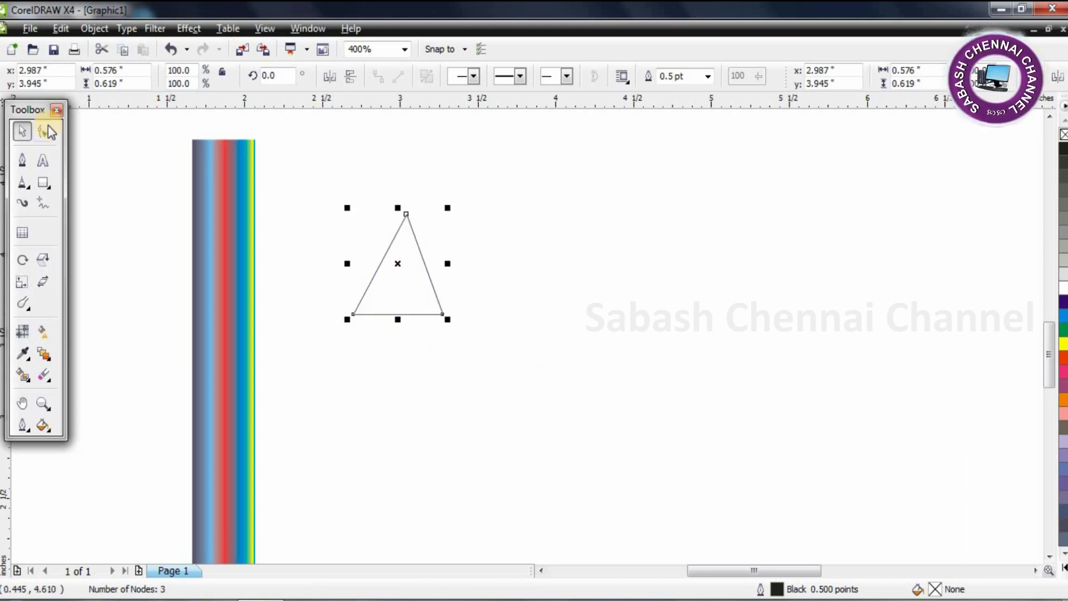
pyautogui.click(43, 131)
pyautogui.click(402, 214)
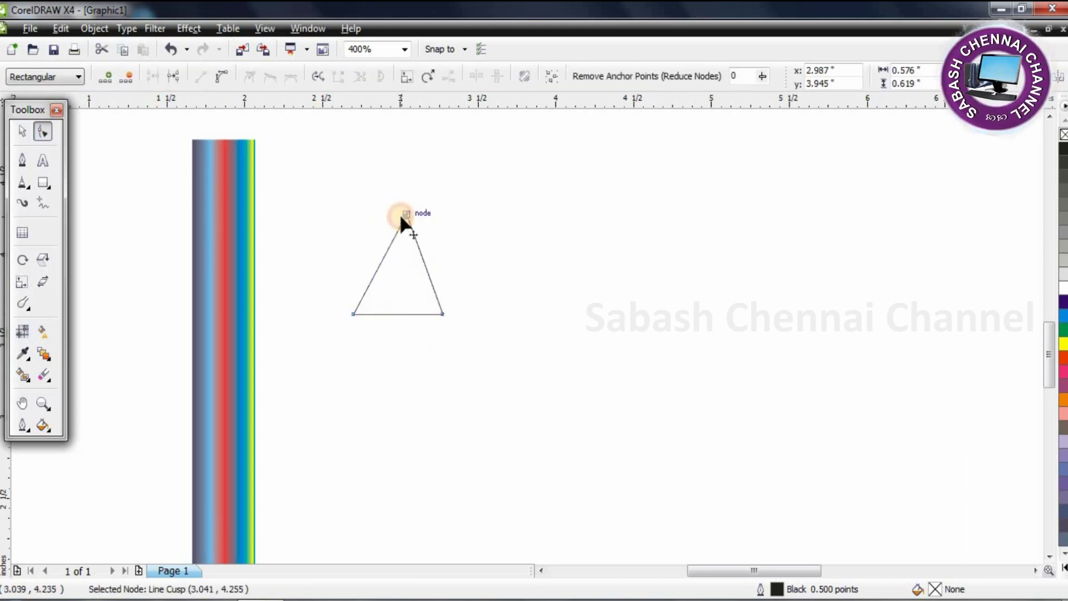
pyautogui.moveTo(400, 215); pyautogui.dragTo(395, 215)
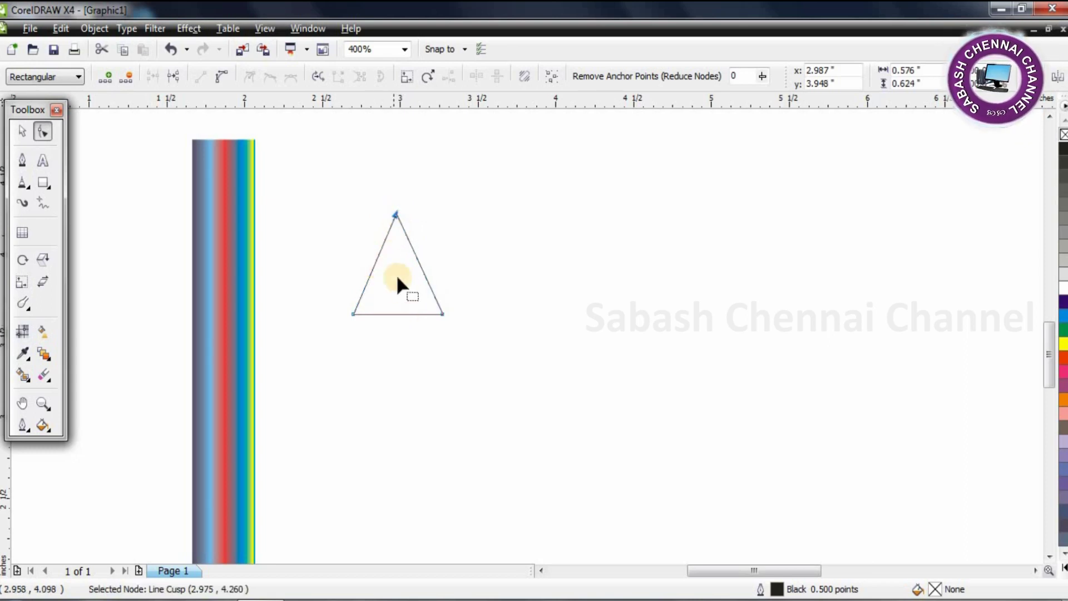
# - Apply a linear two-color fountain fill from light peach to white to the triangle
pyautogui.click(42, 427)
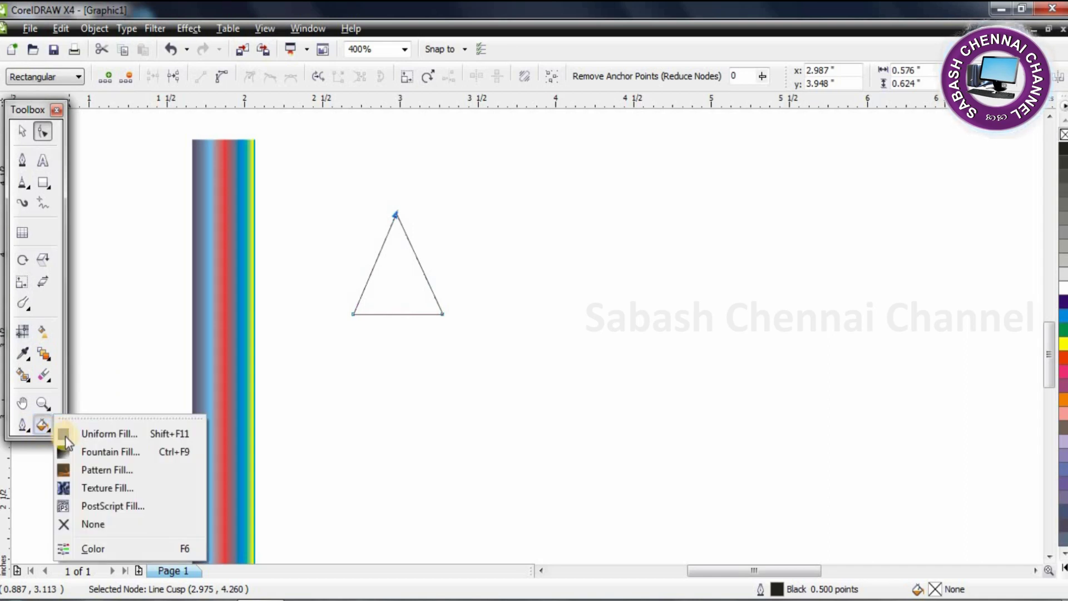
pyautogui.click(91, 455)
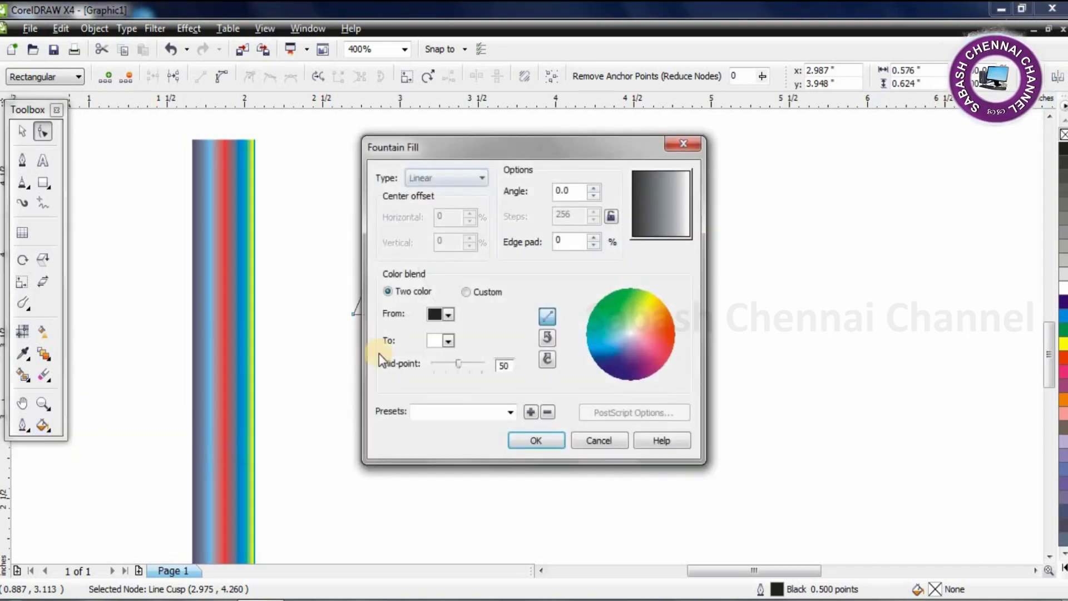
pyautogui.click(448, 315)
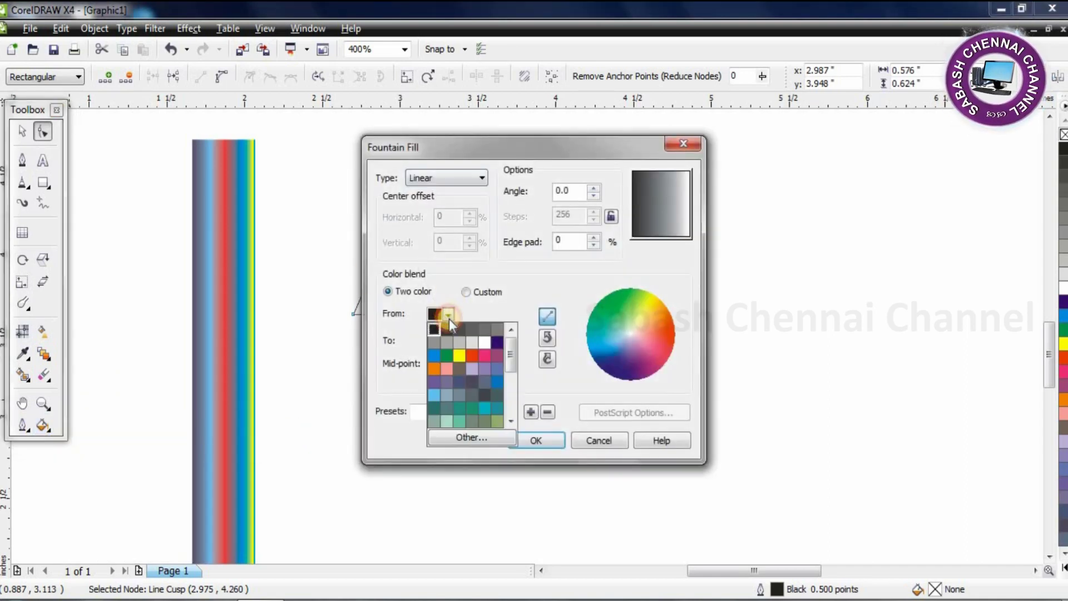
pyautogui.click(513, 410)
pyautogui.click(434, 371)
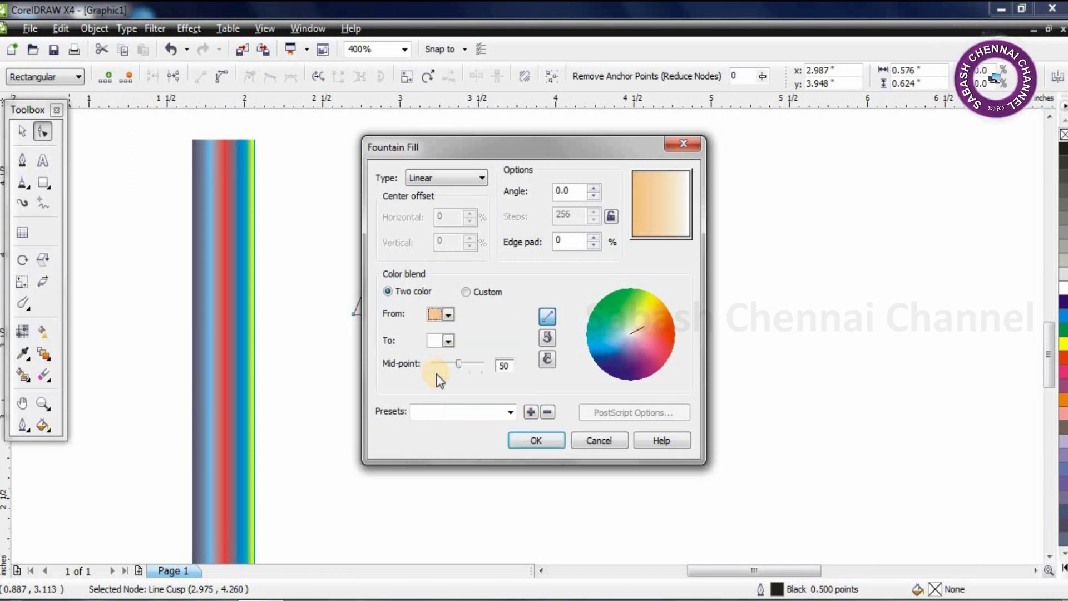
pyautogui.click(527, 440)
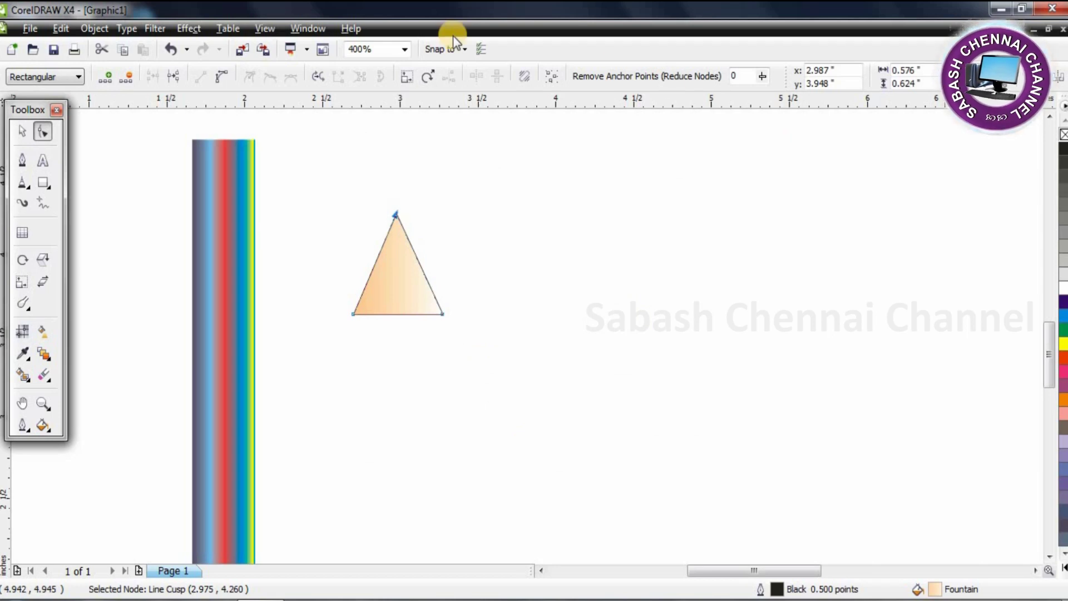
# - Remove the triangle's outline by setting its outline width to None
pyautogui.press('space')
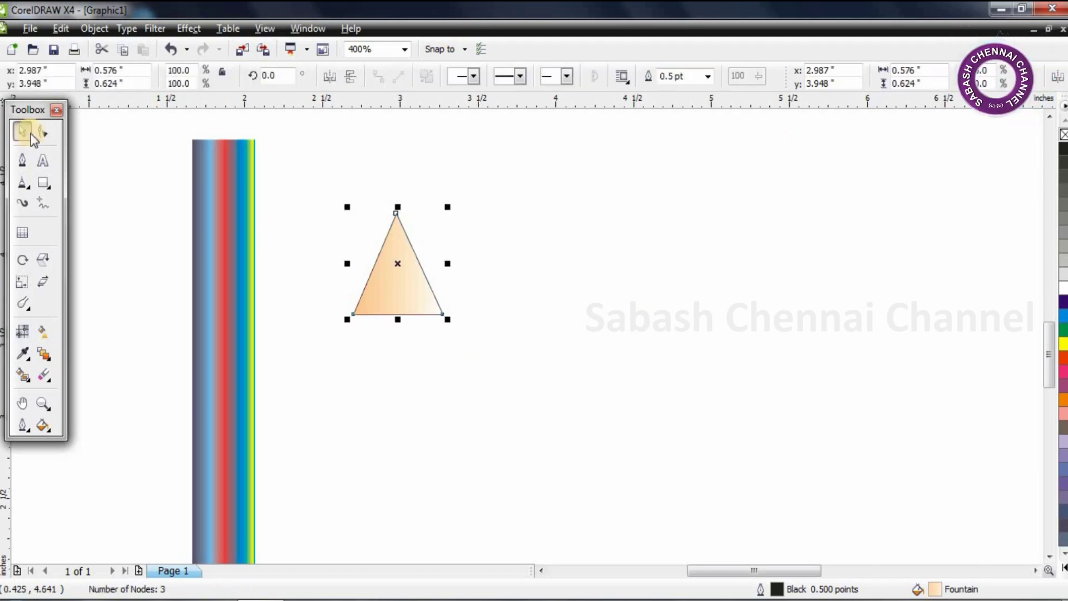
pyautogui.click(710, 76)
pyautogui.click(693, 91)
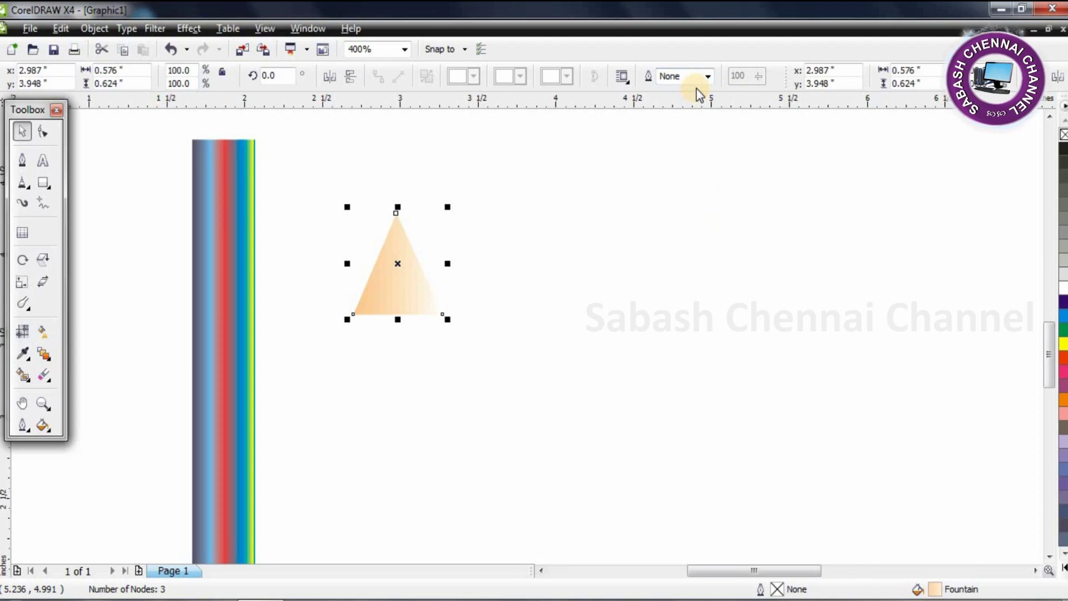
# - Place the triangle on the upper end of the gradient bar and resize it to about 0.43 × 0.40 inches to fit the bar's width
pyautogui.moveTo(383, 242); pyautogui.dragTo(279, 119)
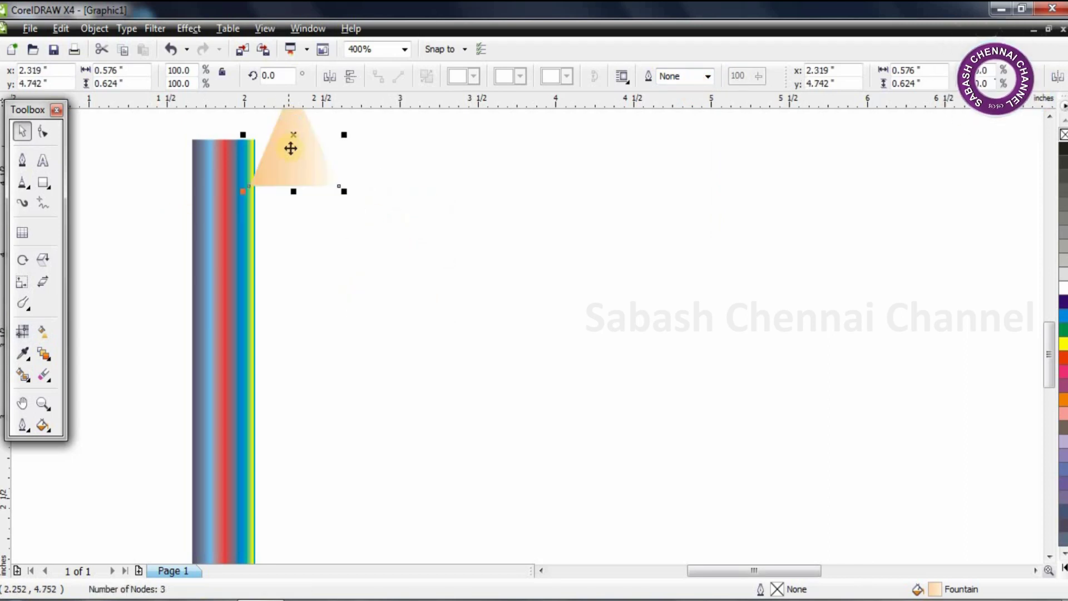
pyautogui.click(1050, 117)
pyautogui.click(1050, 119)
pyautogui.moveTo(266, 321); pyautogui.dragTo(236, 288)
pyautogui.click(238, 293)
pyautogui.click(238, 293)
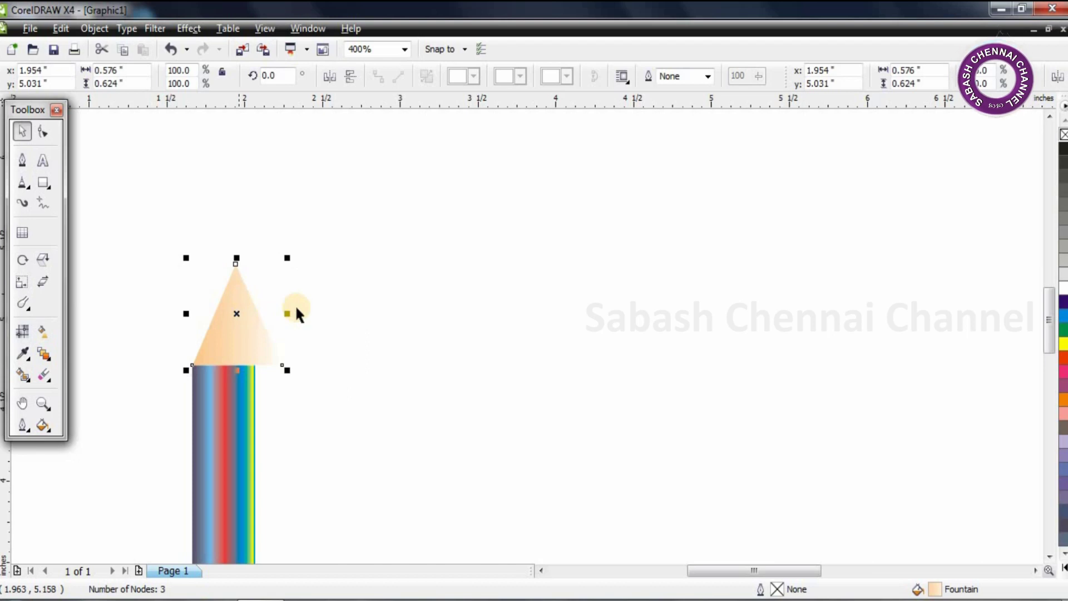
pyautogui.moveTo(289, 320); pyautogui.dragTo(259, 319)
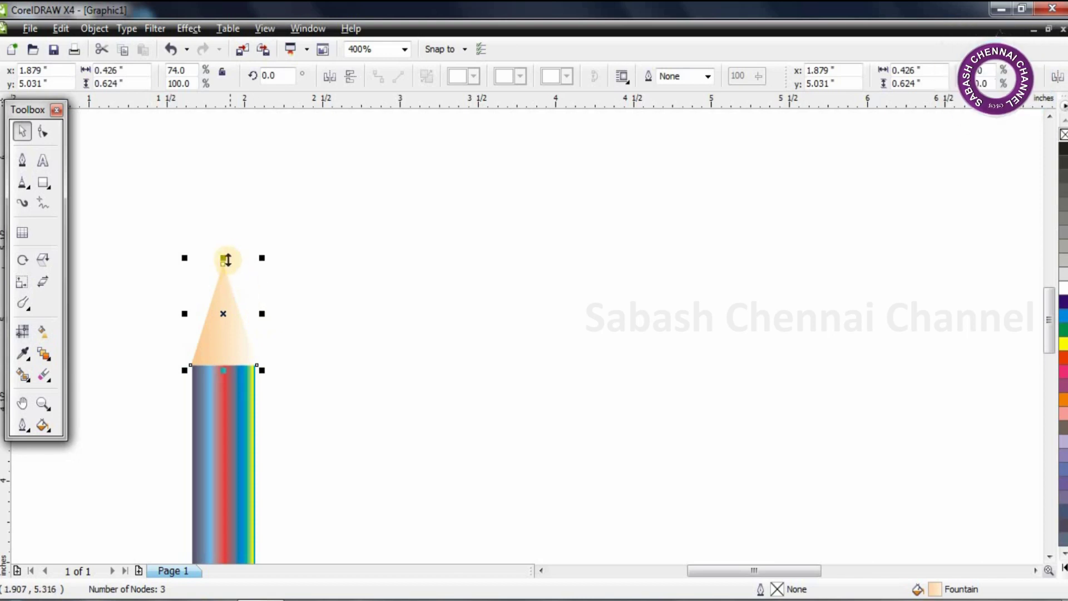
pyautogui.moveTo(224, 262); pyautogui.dragTo(228, 293)
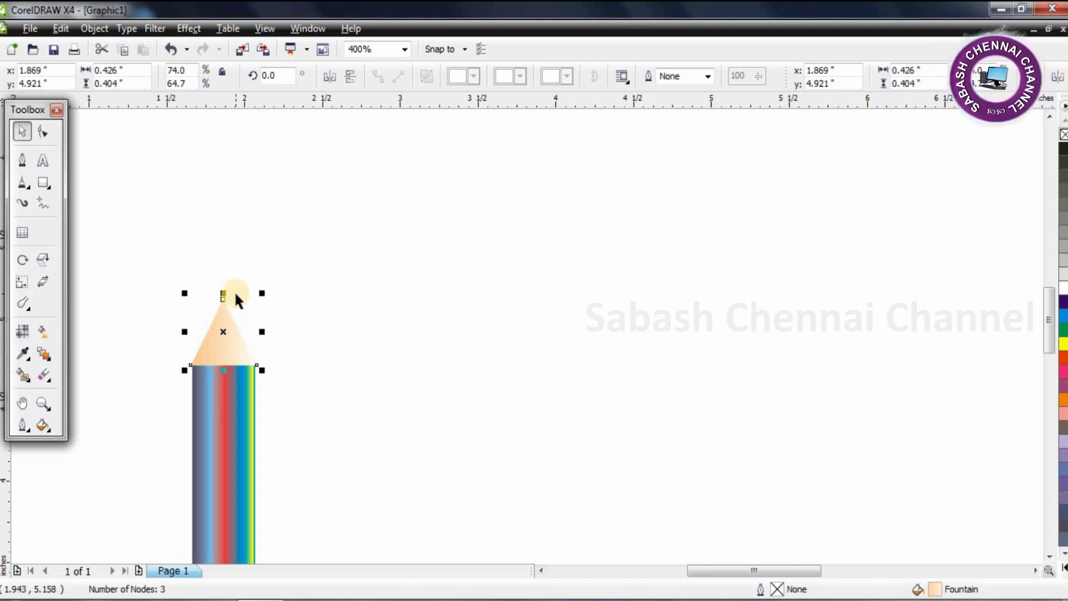
# - Duplicate the peach triangle, fill the copy with Blue, shrink it to about 0.12 × 0.28 inches and place it on the pencil's point
pyautogui.moveTo(231, 310); pyautogui.dragTo(265, 270)
pyautogui.click(1064, 301)
pyautogui.moveTo(250, 234)
pyautogui.mouseDown()
pyautogui.moveTo(257, 264)
pyautogui.moveTo(251, 252)
pyautogui.mouseUp()
pyautogui.moveTo(250, 306)
pyautogui.mouseDown()
pyautogui.moveTo(226, 307)
pyautogui.moveTo(223, 322)
pyautogui.moveTo(209, 299)
pyautogui.moveTo(224, 249)
pyautogui.moveTo(228, 273)
pyautogui.mouseUp()
# - Enlarge the blue lead tip to about 0.14 × 0.32 inches so it fits the pencil's wooden cone
pyautogui.click(226, 341)
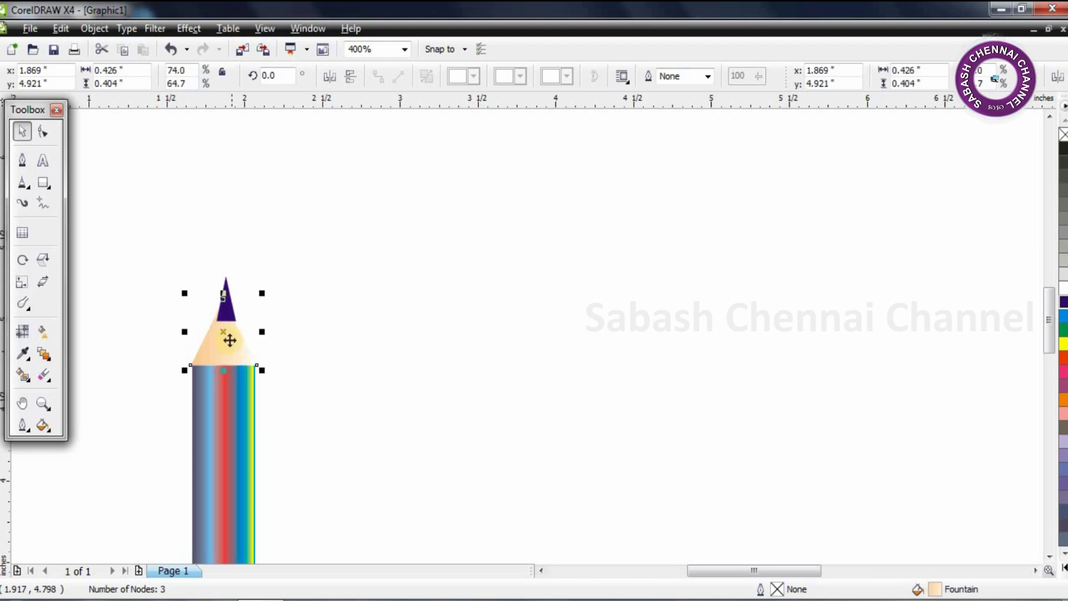
pyautogui.click(225, 303)
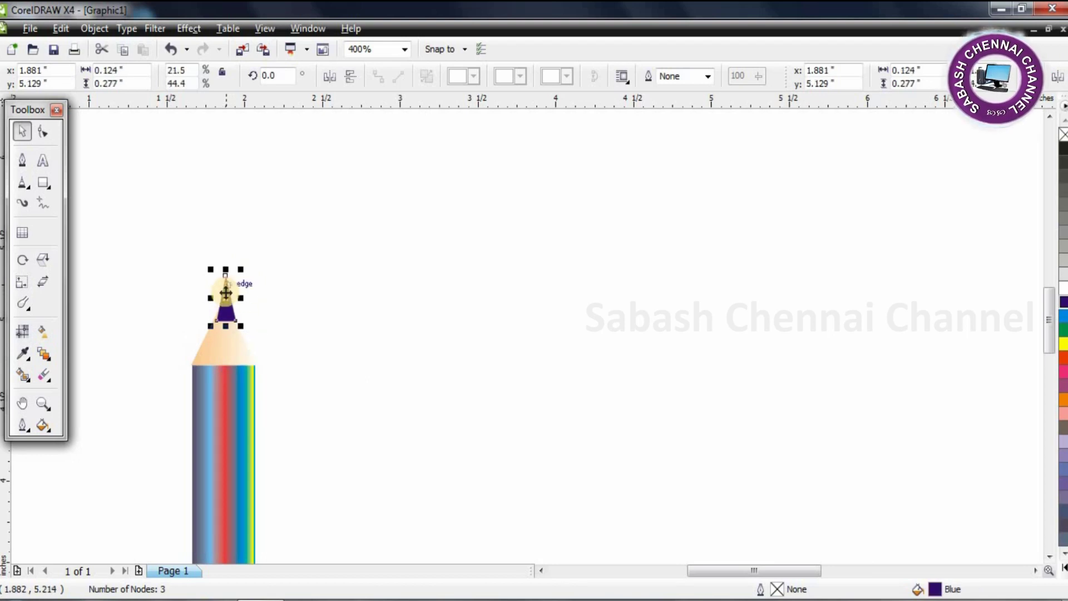
pyautogui.moveTo(212, 268)
pyautogui.mouseDown()
pyautogui.moveTo(203, 251)
pyautogui.moveTo(208, 260)
pyautogui.mouseUp()
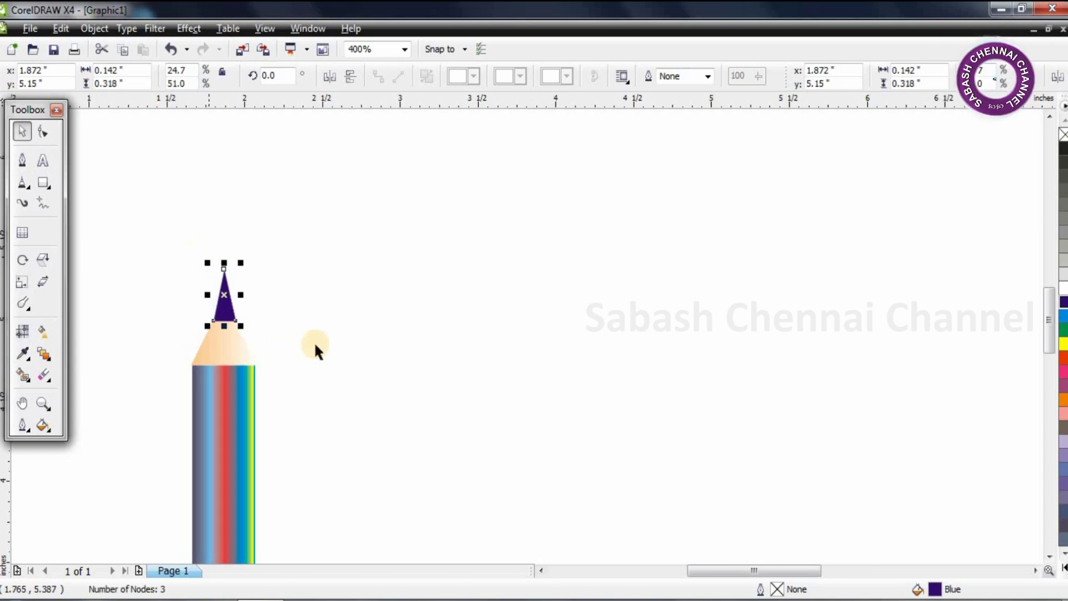
pyautogui.click(368, 323)
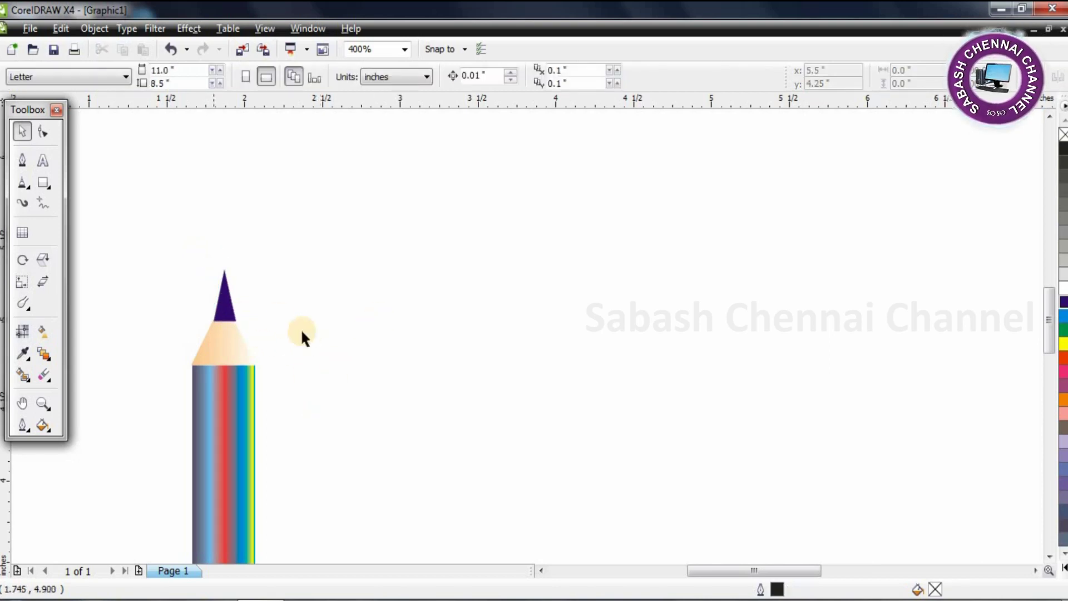
# - Select the gradient bar, peach cone and blue tip and group them into one pencil object
pyautogui.press('F3')
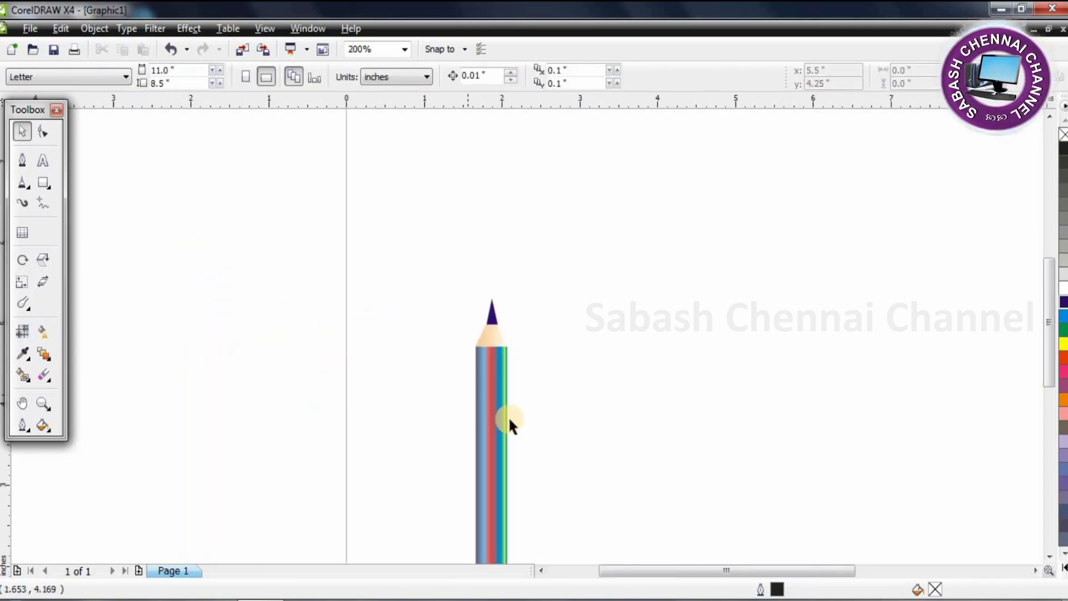
pyautogui.press('F3')
pyautogui.moveTo(496, 270); pyautogui.dragTo(552, 488)
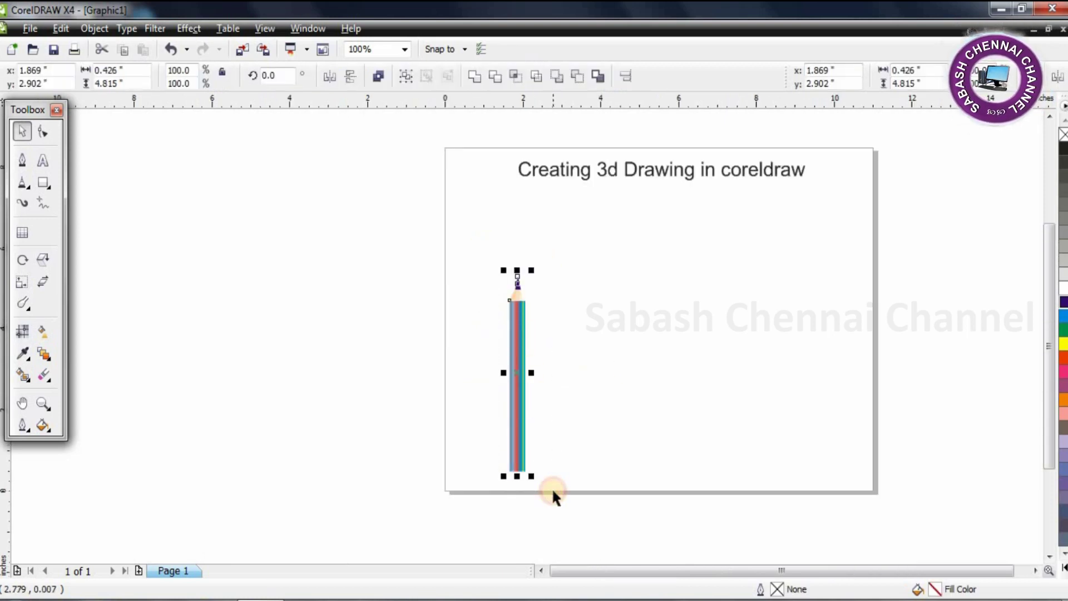
pyautogui.rightClick(517, 307)
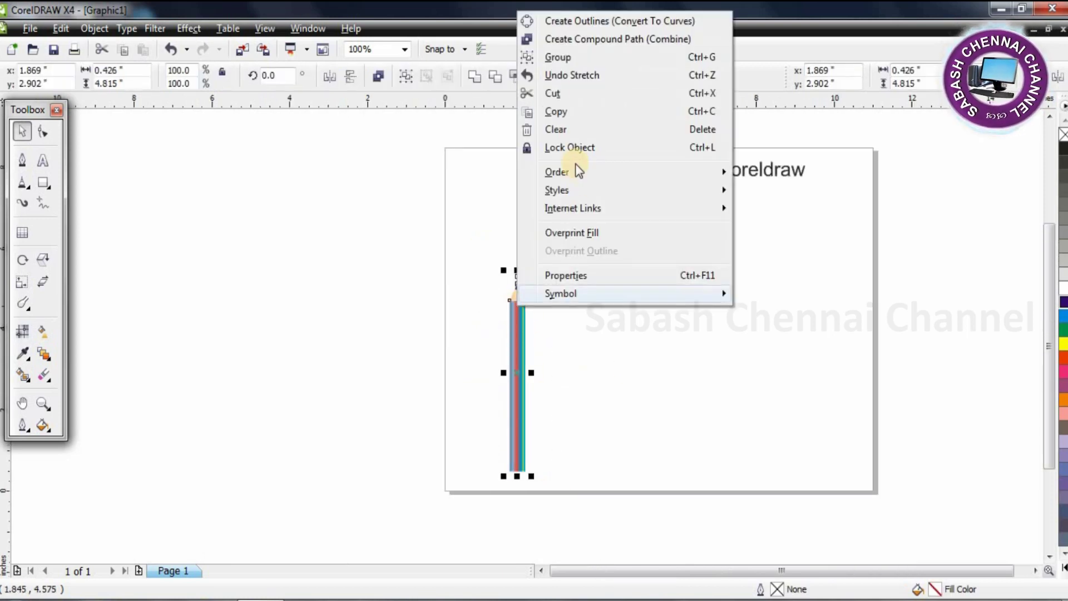
pyautogui.click(586, 58)
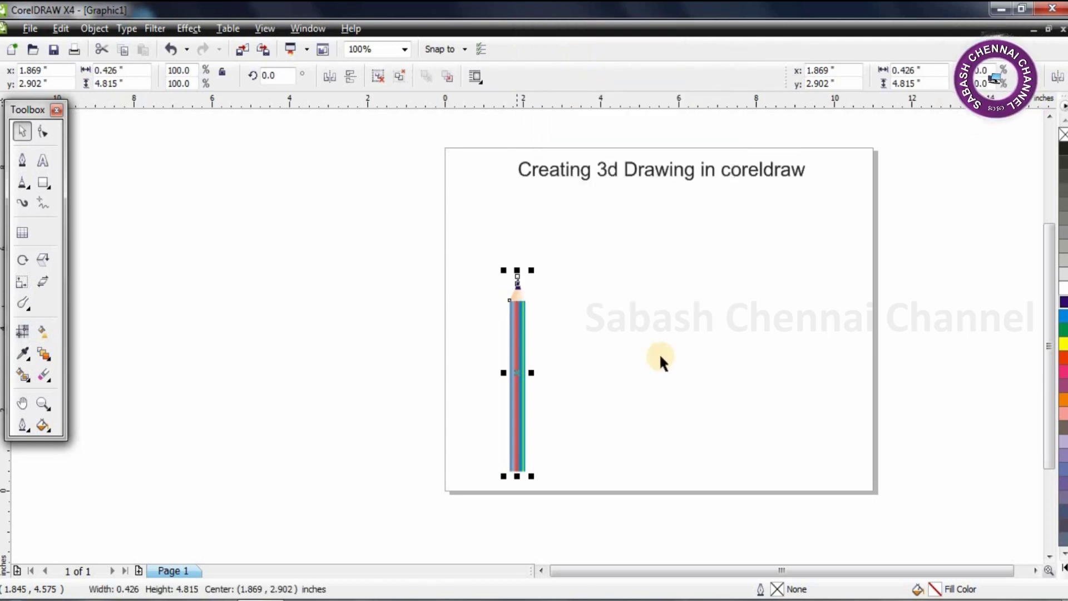
pyautogui.click(513, 346)
pyautogui.click(520, 310)
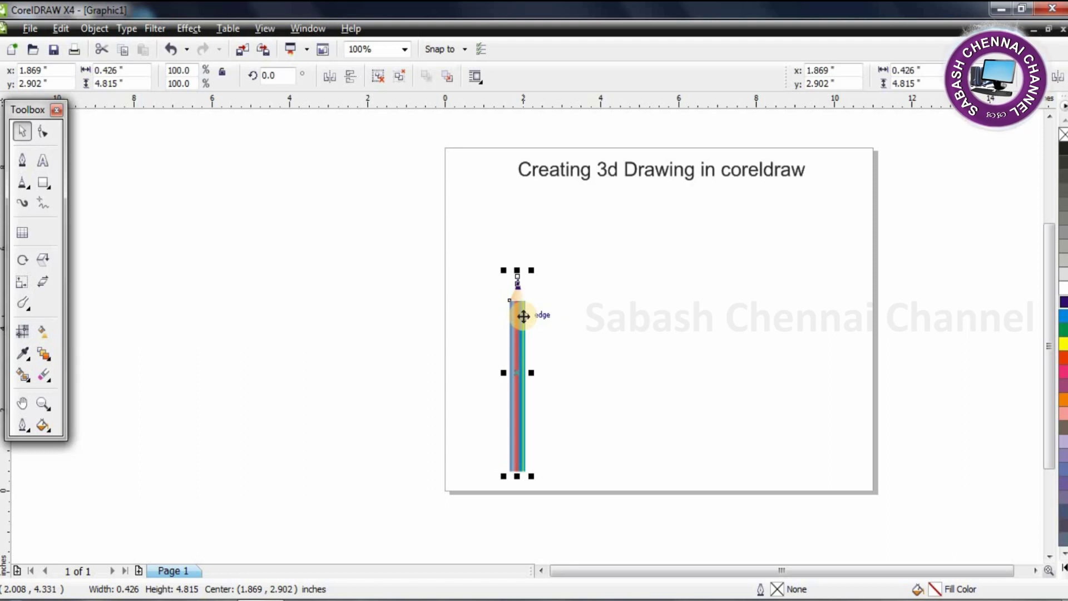
pyautogui.click(52, 384)
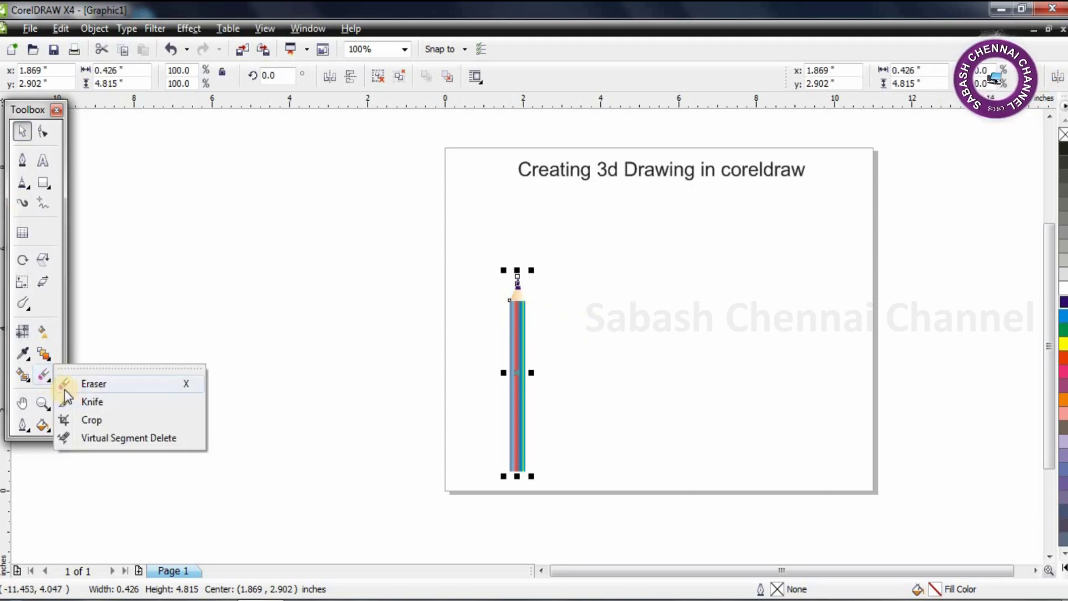
pyautogui.click(62, 388)
pyautogui.click(42, 184)
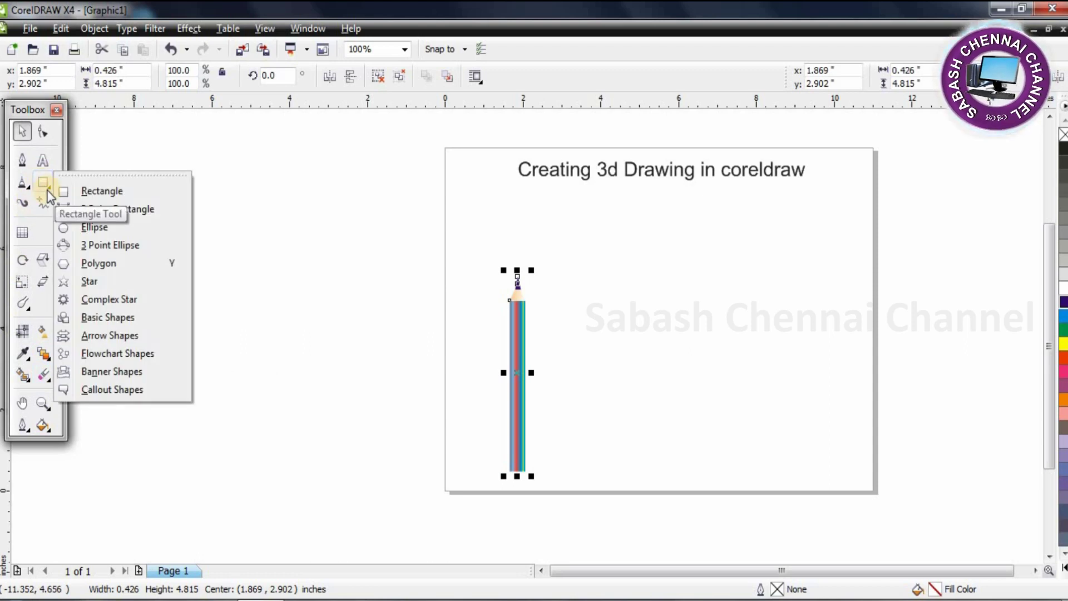
pyautogui.click(22, 303)
# - Add a drop shadow to the grouped pencil, offset down and to the left by about 0.21 × 0.23 inches
pyautogui.click(43, 354)
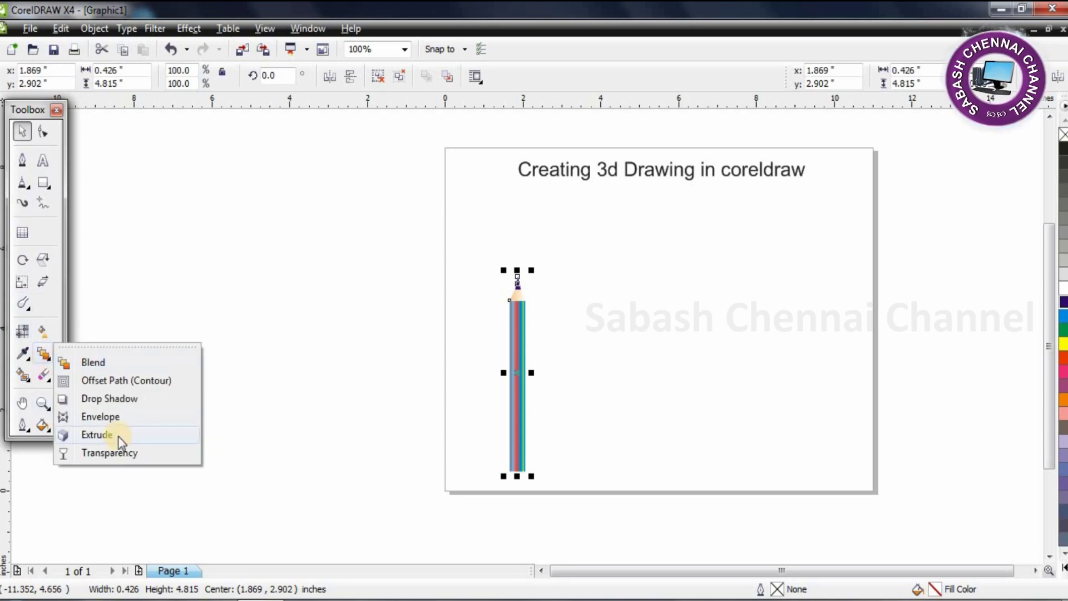
pyautogui.click(121, 399)
pyautogui.click(42, 76)
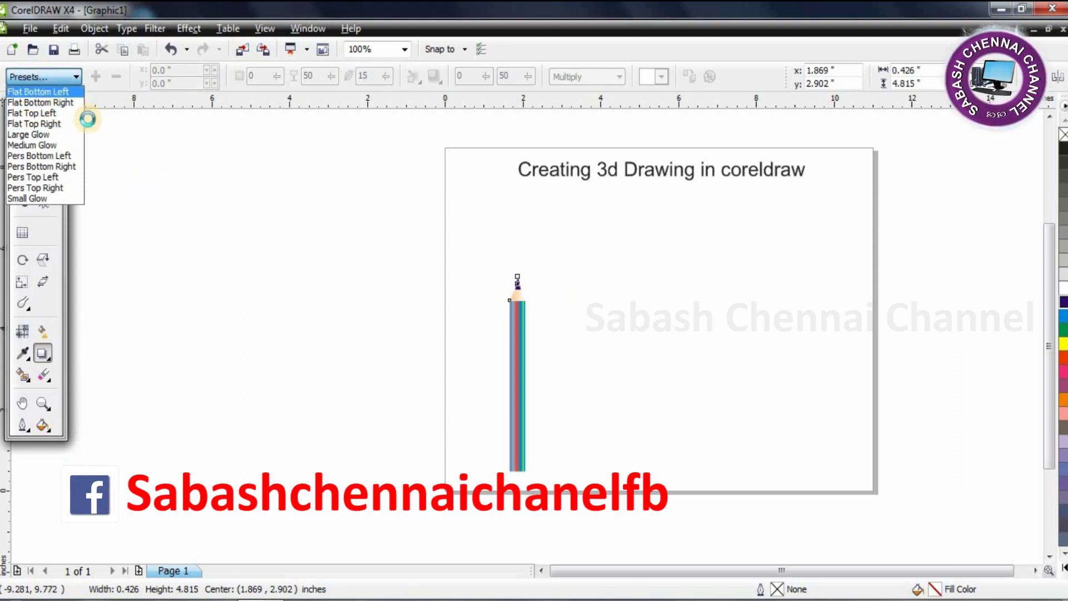
pyautogui.moveTo(517, 372); pyautogui.dragTo(500, 391)
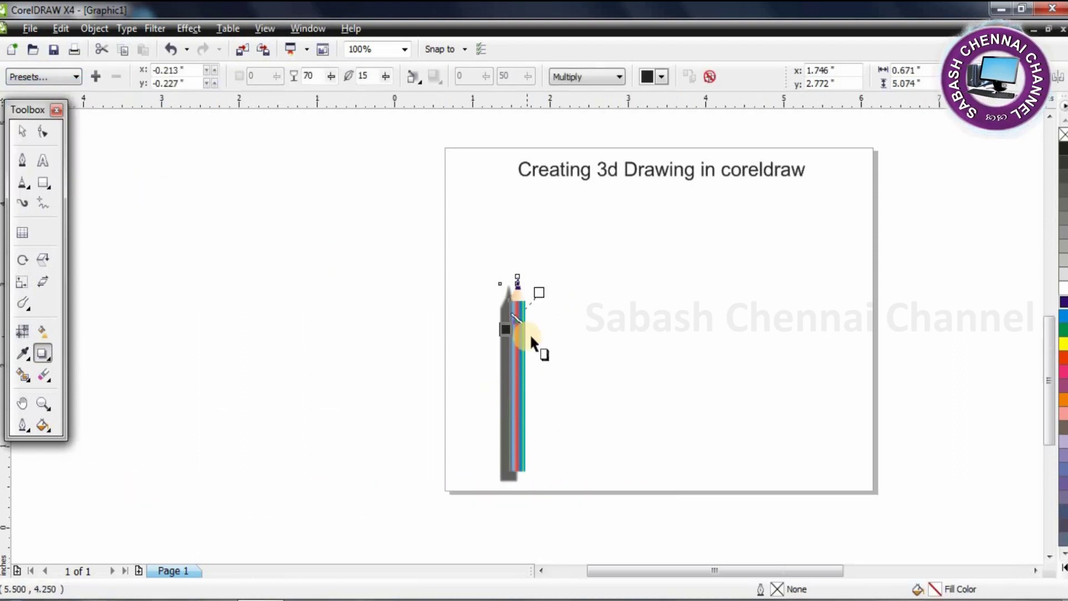
# - Reposition the drop shadow directly behind the pencil with a 0.0 inch horizontal and vertical offset, and deselect the pencil
pyautogui.scroll(1, 534, 348)
pyautogui.moveTo(504, 328); pyautogui.dragTo(521, 294)
pyautogui.scroll(-1, 529, 329)
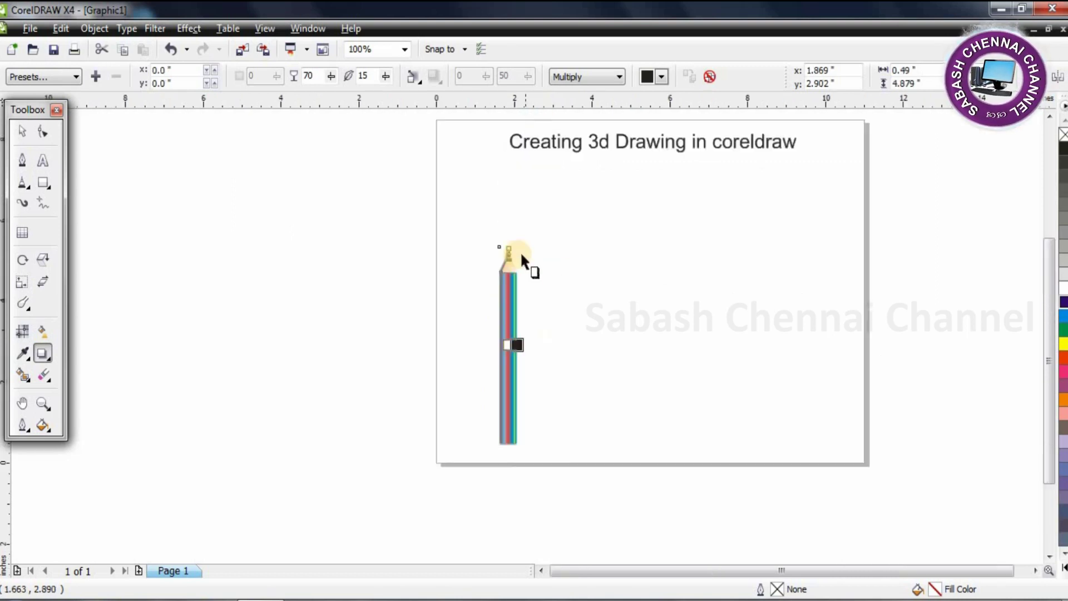
pyautogui.click(144, 158)
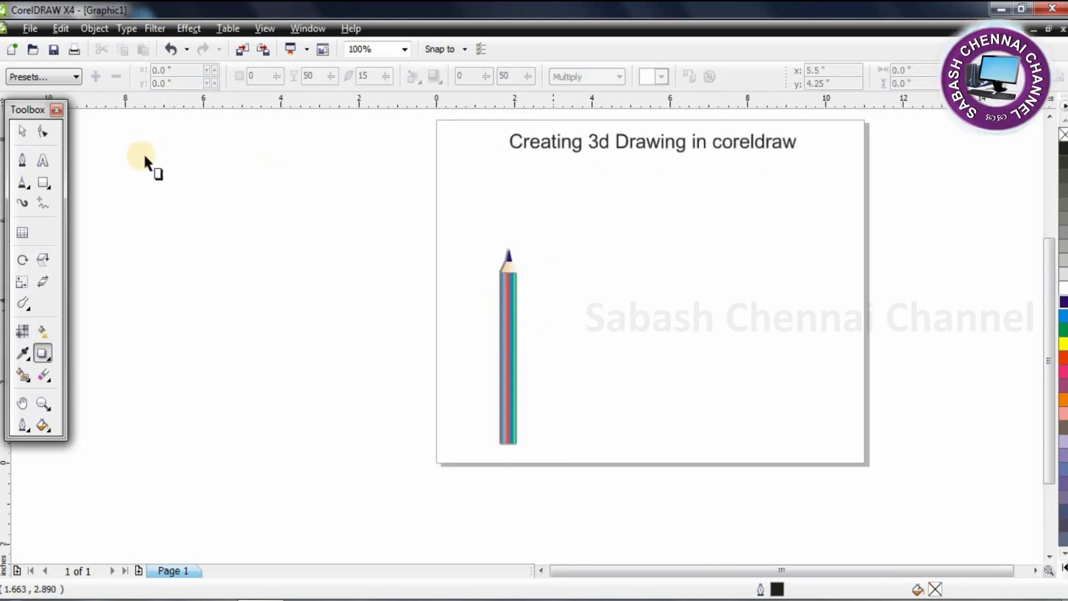
pyautogui.click(20, 131)
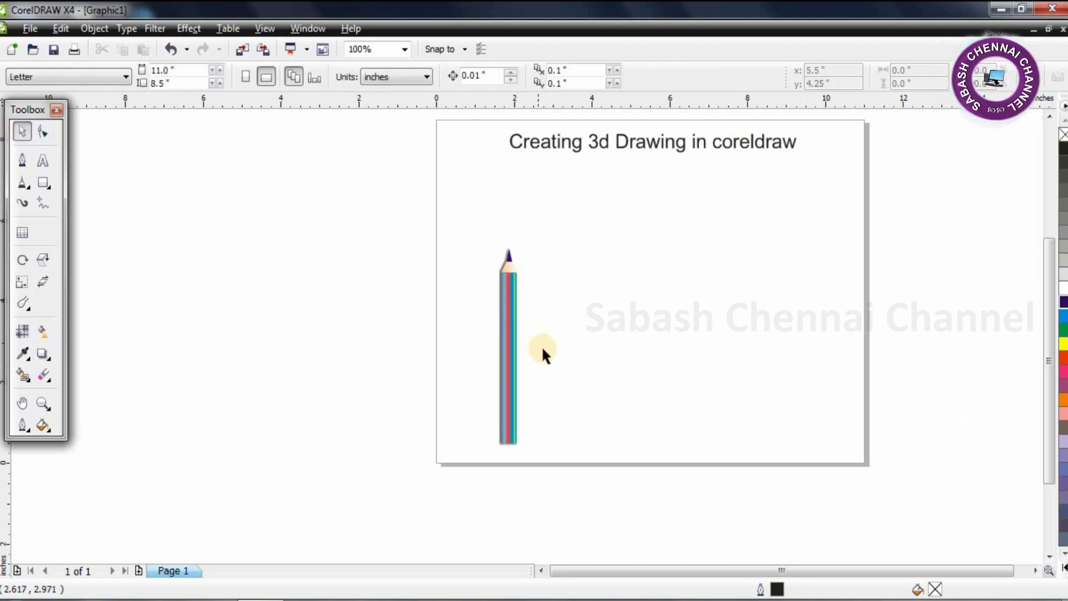
pyautogui.scroll(1, 542, 346)
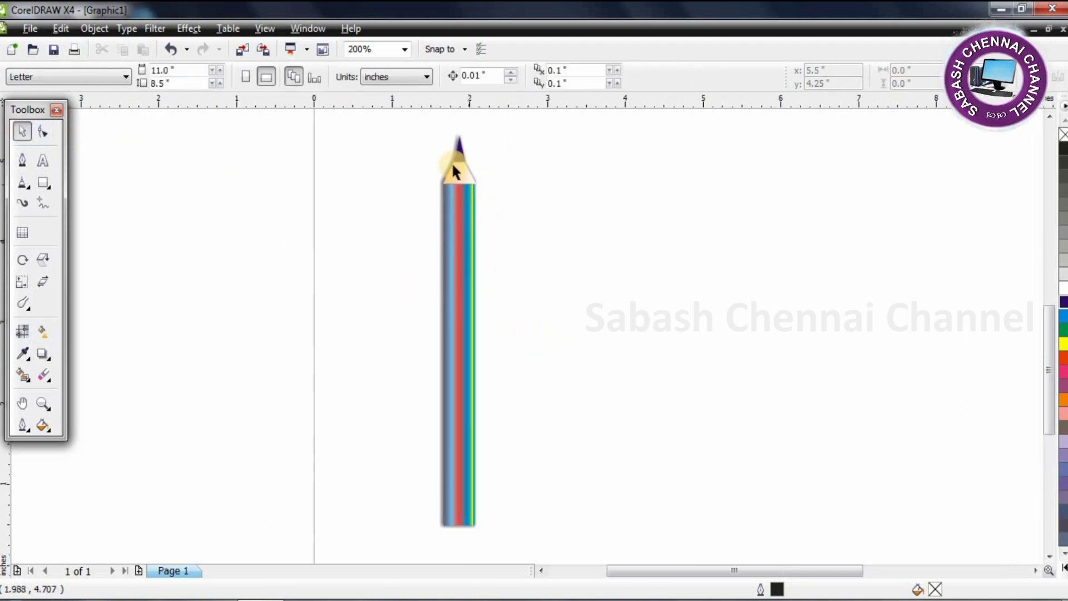
pyautogui.moveTo(430, 129)
pyautogui.mouseDown()
pyautogui.moveTo(523, 504)
pyautogui.moveTo(520, 543)
pyautogui.mouseUp()
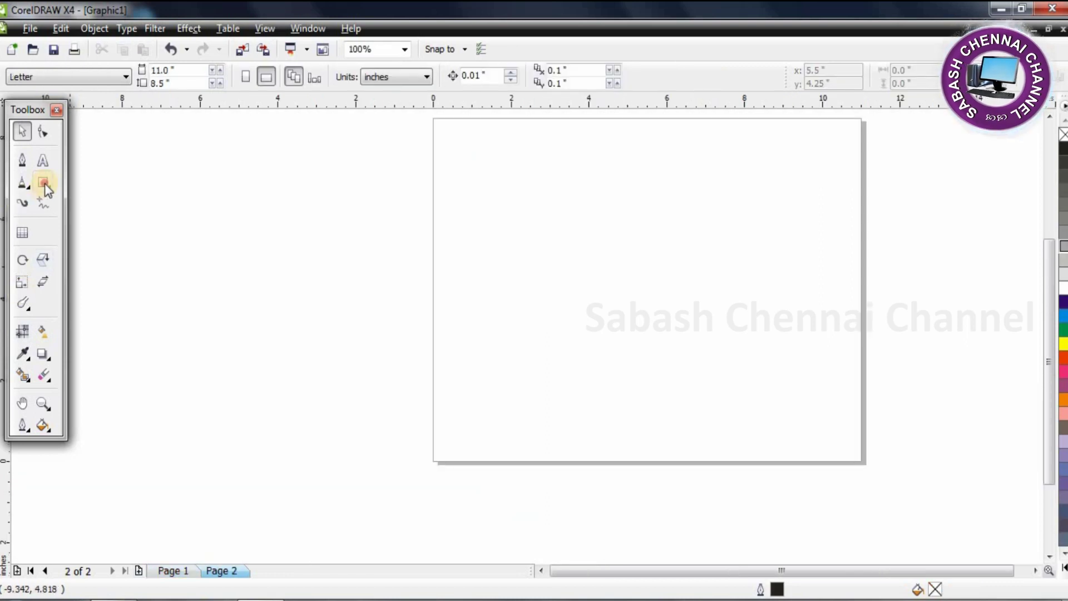
# - Draw a tall rectangle about 0.61 × 4.95 inches on page 2 and fill it with the Cylinder - 08 fountain fill preset
pyautogui.click(44, 183)
pyautogui.moveTo(524, 249)
pyautogui.mouseDown()
pyautogui.moveTo(558, 451)
pyautogui.moveTo(549, 449)
pyautogui.mouseUp()
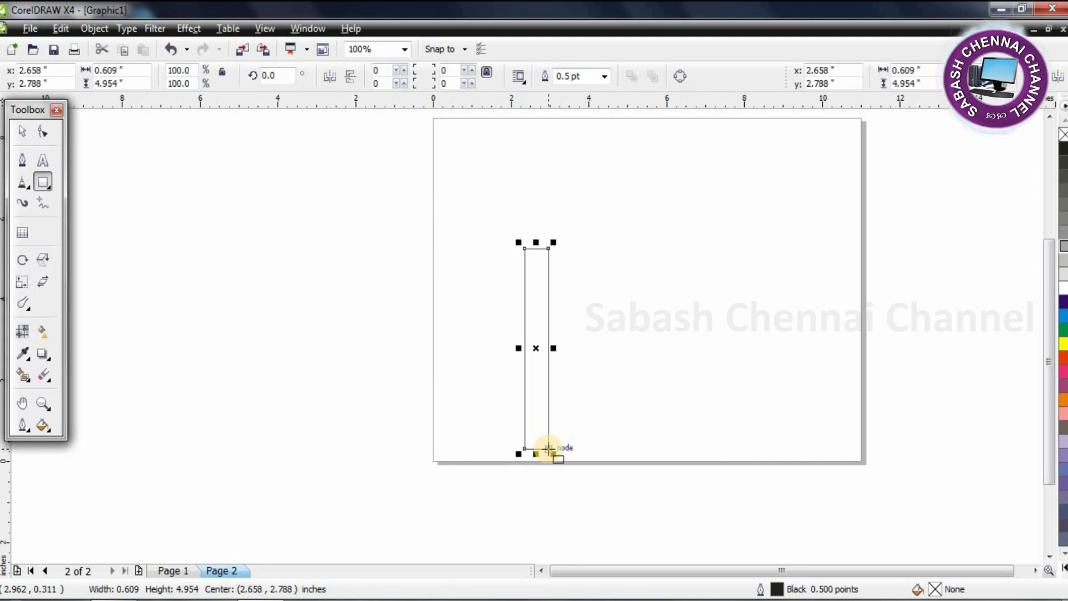
pyautogui.click(45, 433)
pyautogui.click(94, 452)
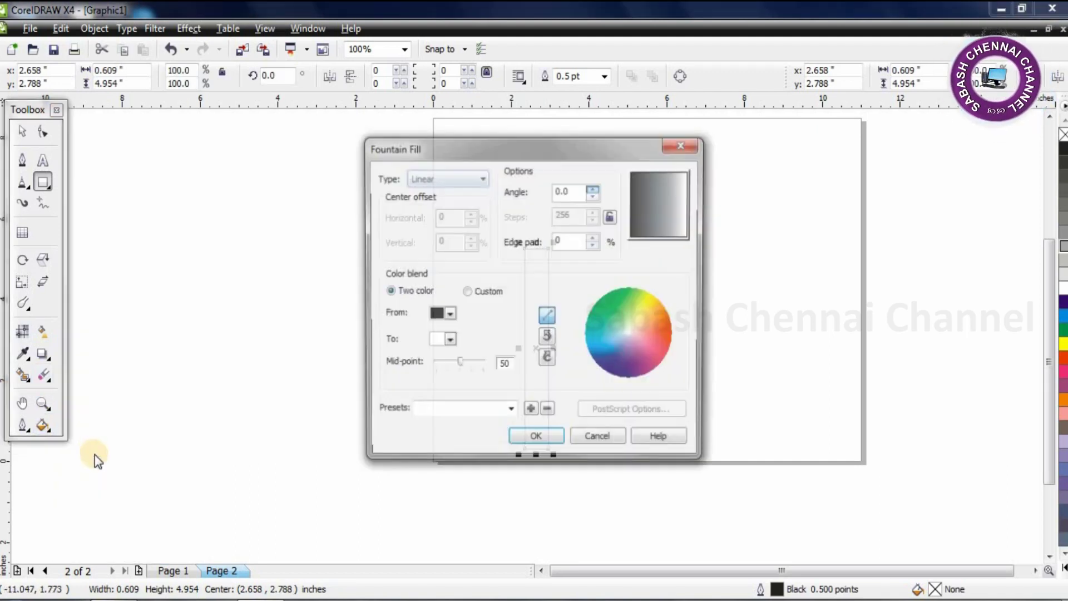
pyautogui.click(449, 315)
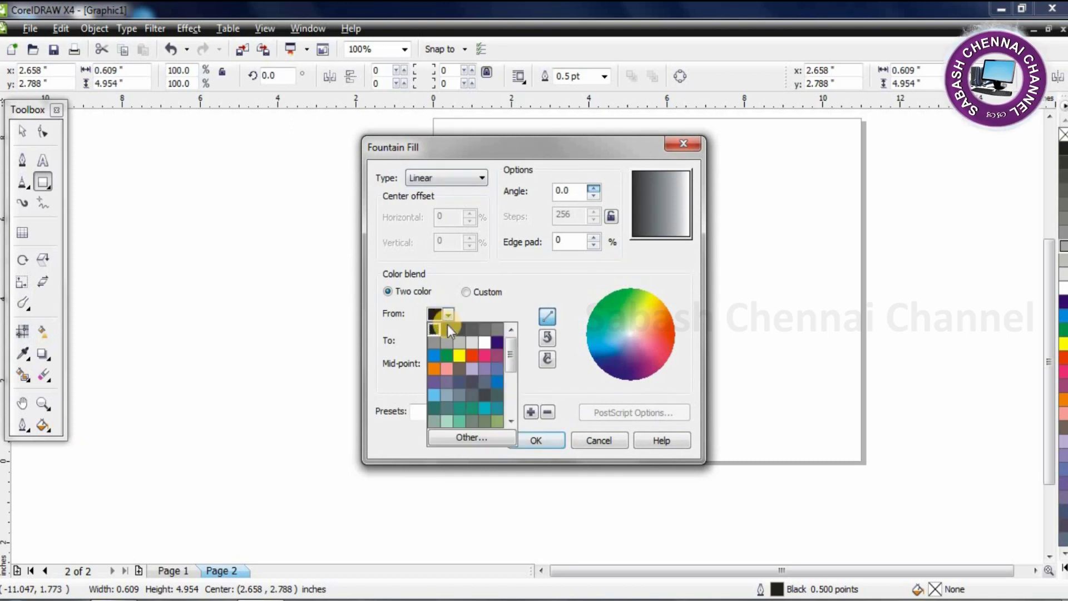
pyautogui.click(460, 354)
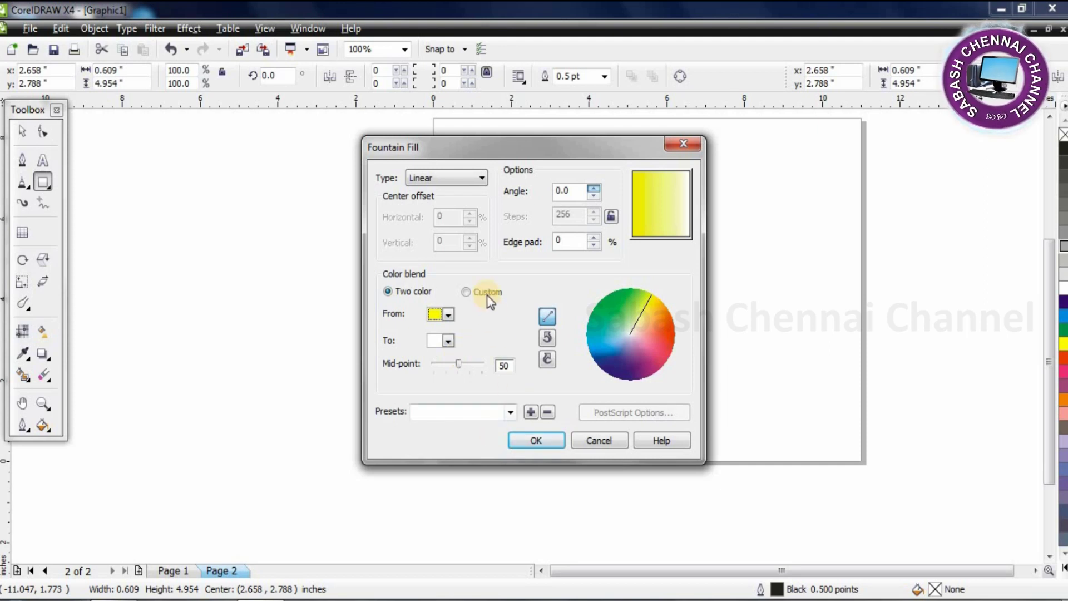
pyautogui.click(513, 413)
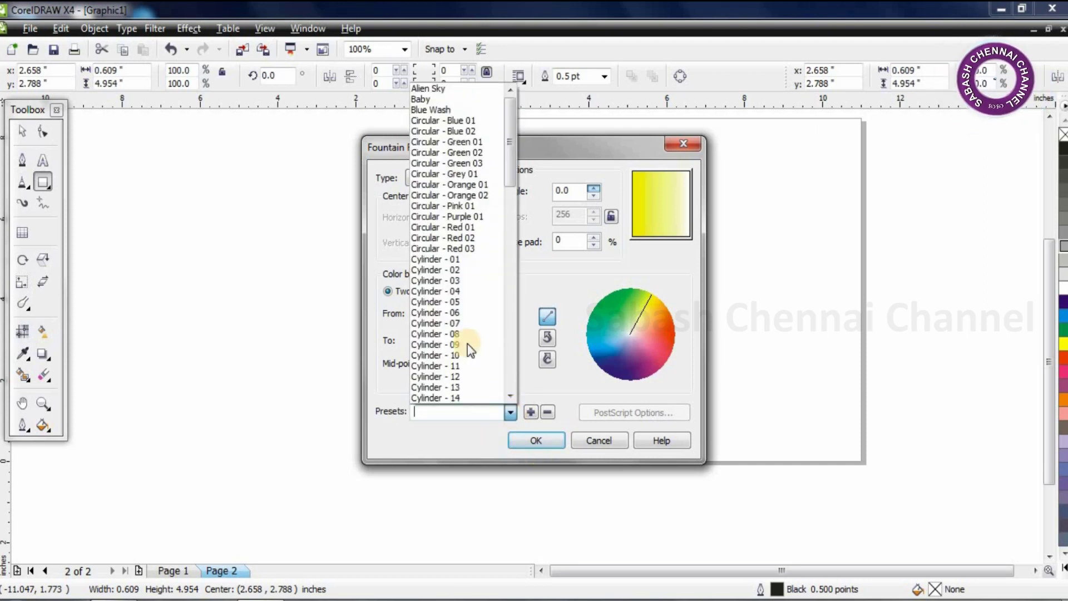
pyautogui.click(458, 336)
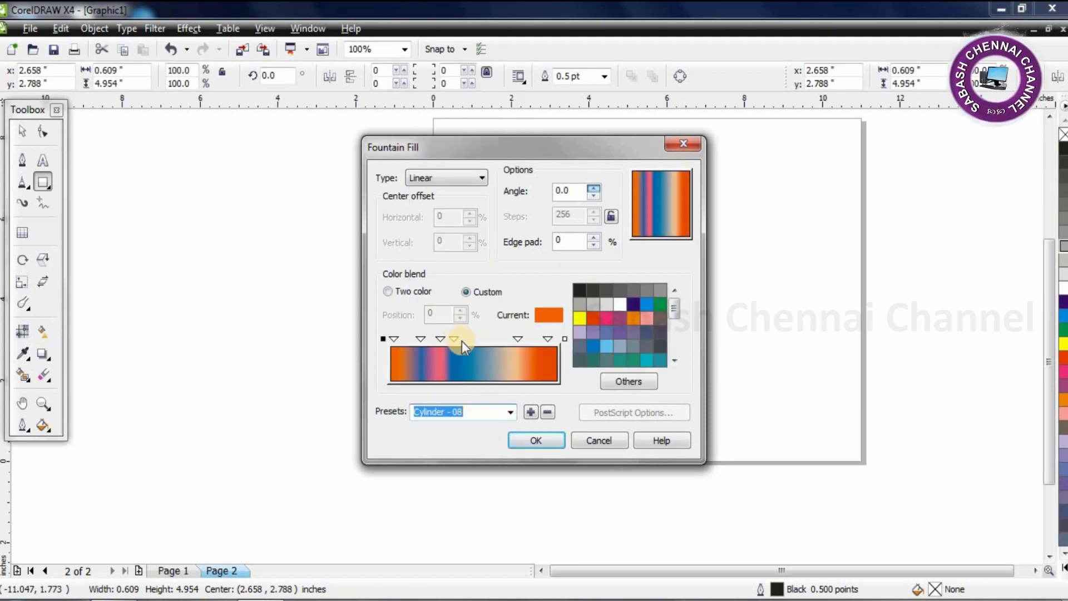
pyautogui.click(550, 447)
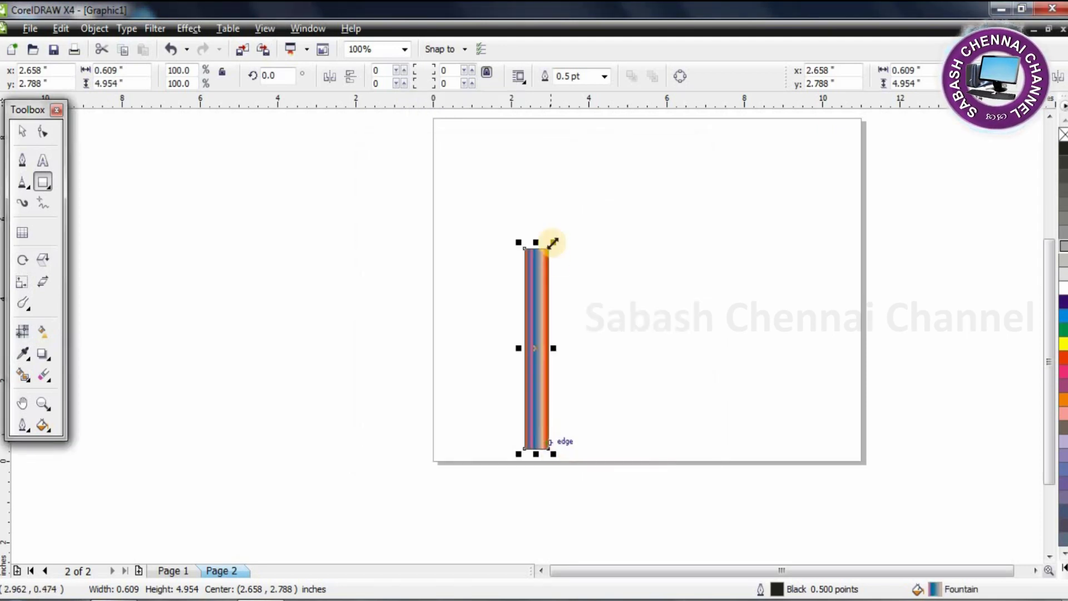
# - Narrow the gradient bar to about 0.44 inches wide and set its outline width to None
pyautogui.moveTo(556, 349); pyautogui.dragTo(546, 348)
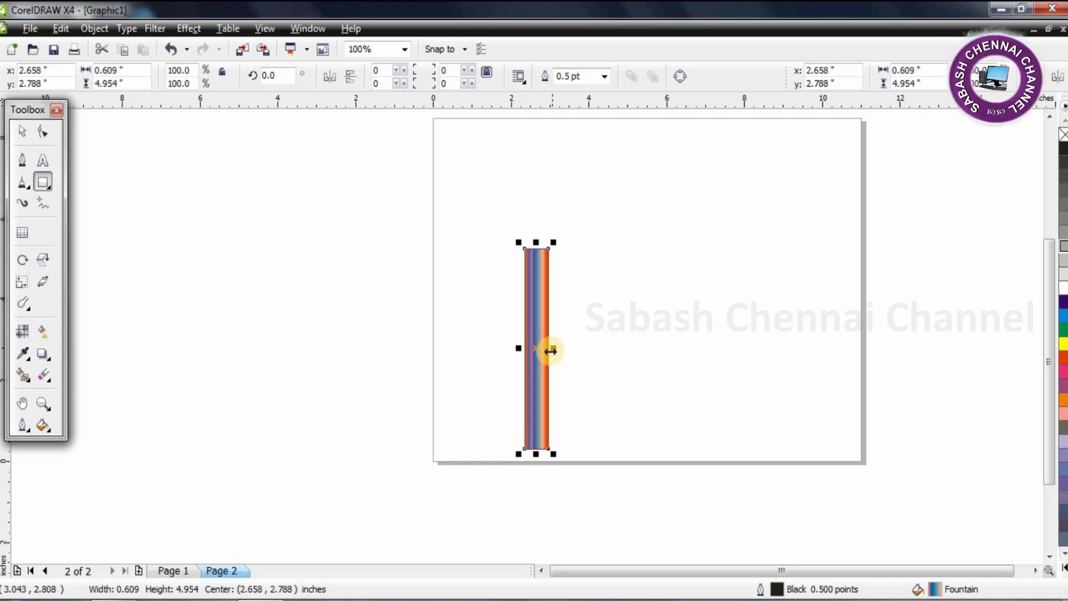
pyautogui.scroll(1, 528, 353)
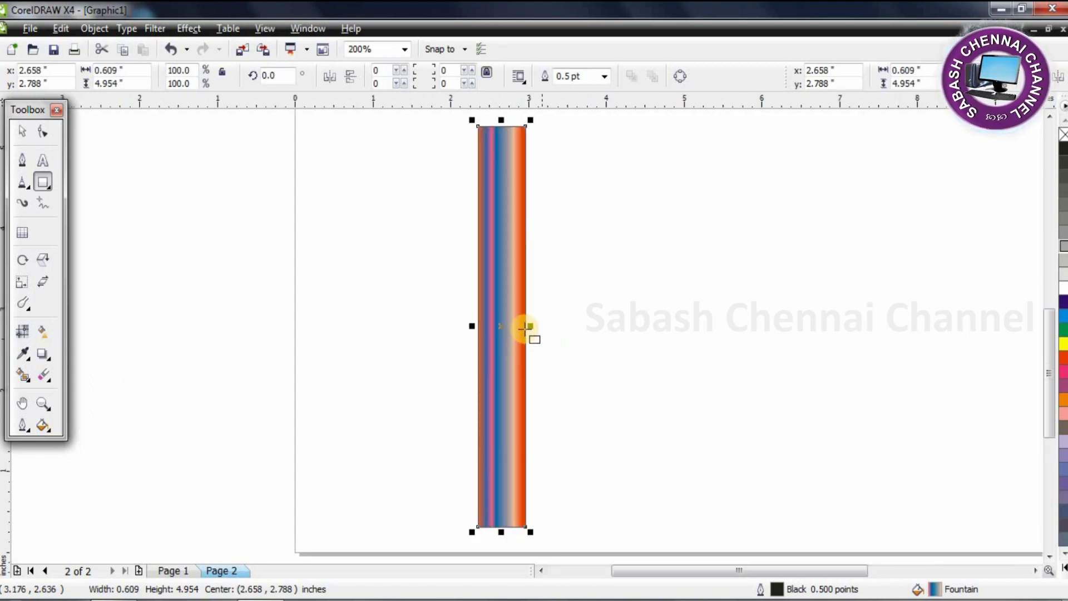
pyautogui.moveTo(530, 326); pyautogui.dragTo(516, 328)
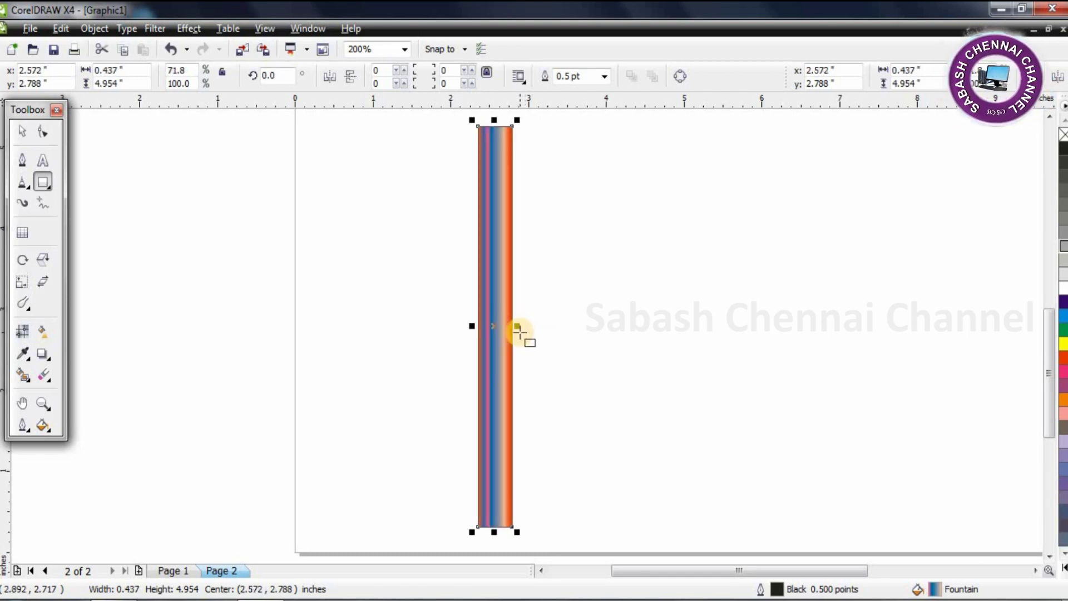
pyautogui.click(605, 76)
pyautogui.click(596, 90)
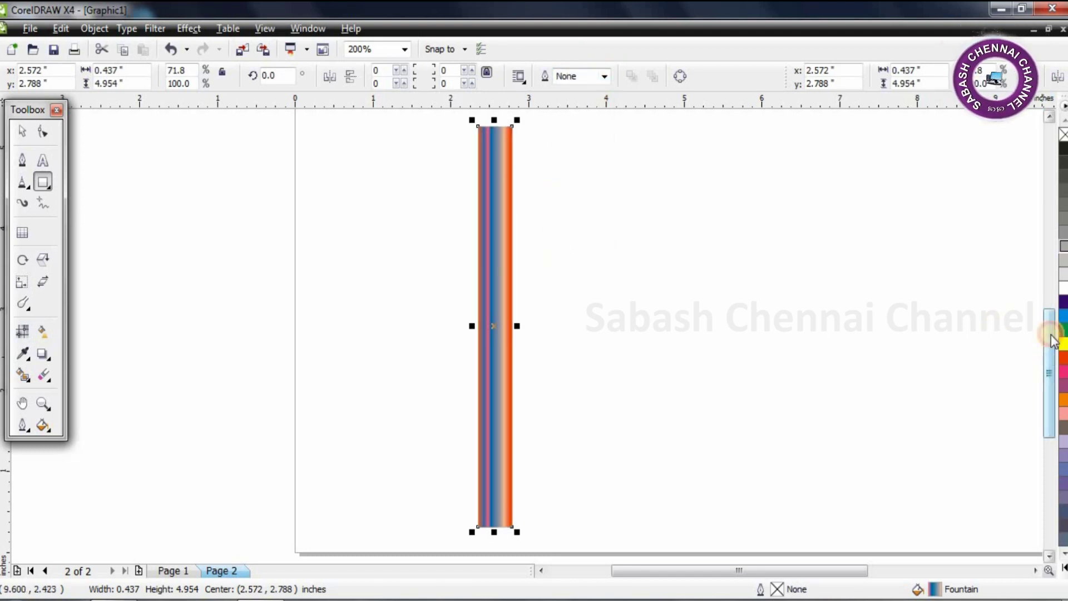
# - Draw a small rectangle about 0.76 × 0.87 inches beside the upper end of the gradient bar
pyautogui.moveTo(1050, 359); pyautogui.dragTo(1050, 334)
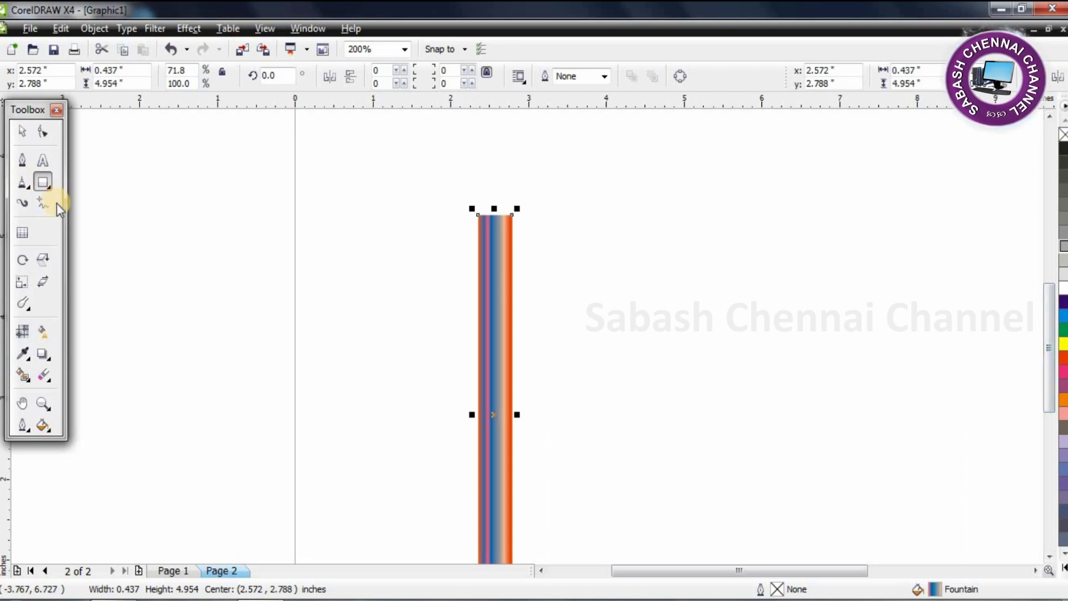
pyautogui.click(48, 183)
pyautogui.moveTo(602, 227); pyautogui.dragTo(662, 299)
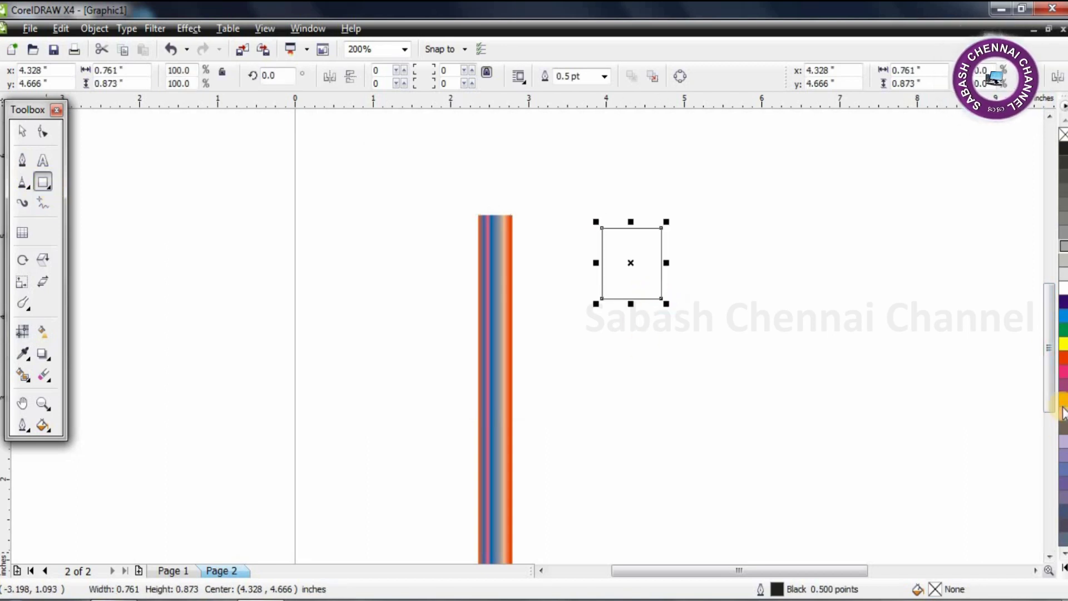
# - Fill the small rectangle with a linear two-color fountain fill from light peach to white and set its outline to None
pyautogui.click(43, 426)
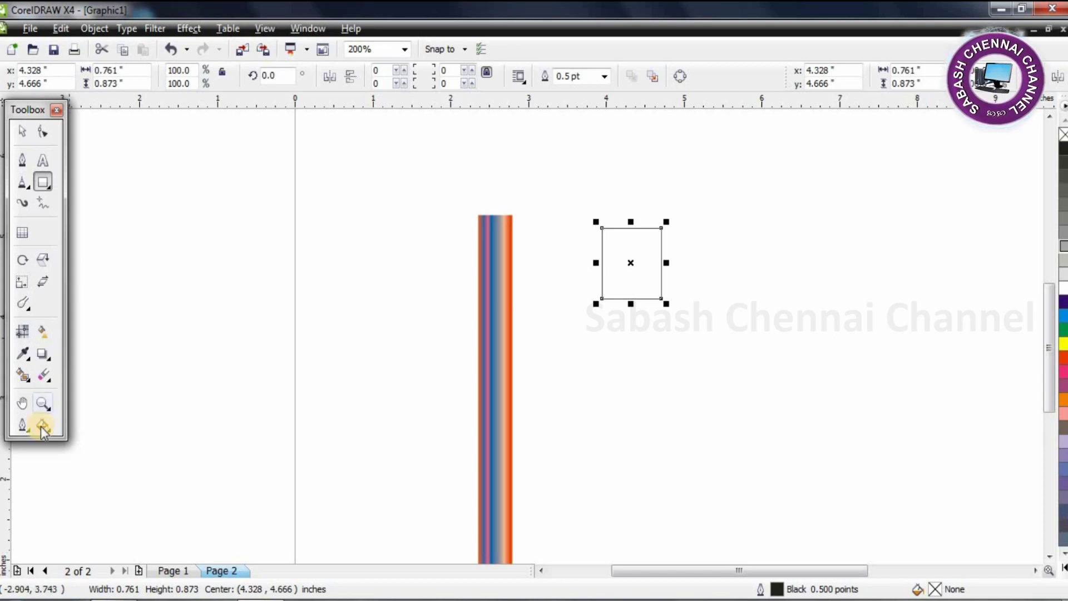
pyautogui.click(94, 455)
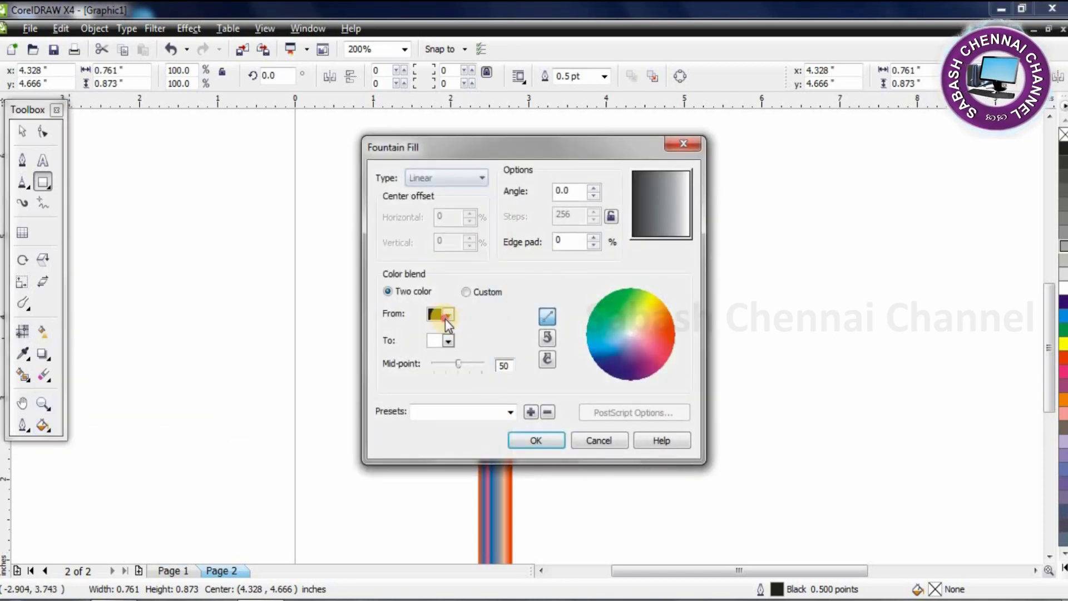
pyautogui.click(448, 315)
pyautogui.scroll(-3, 507, 404)
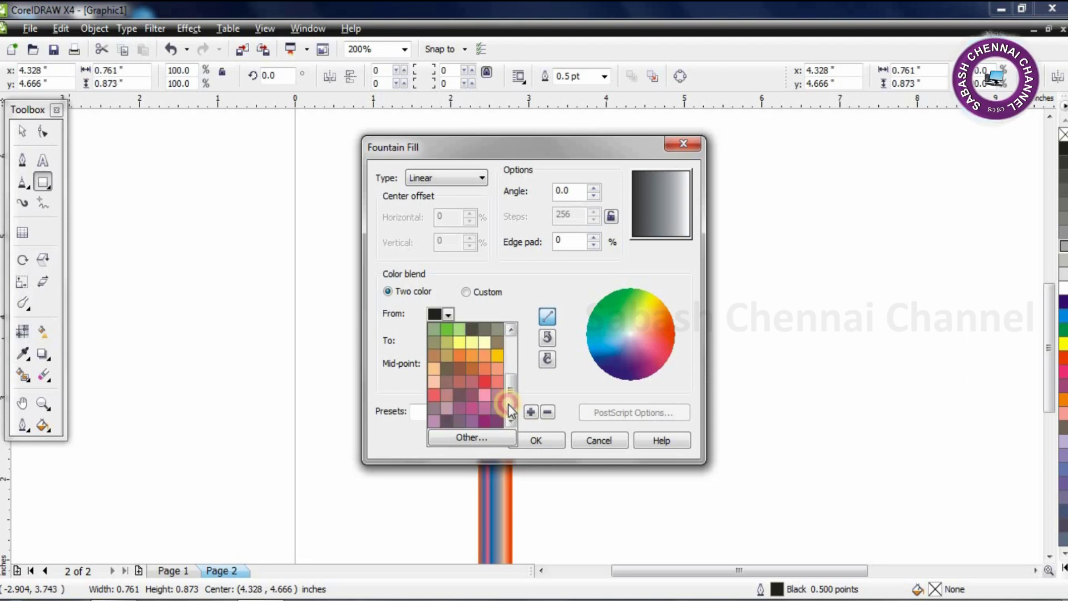
pyautogui.click(499, 370)
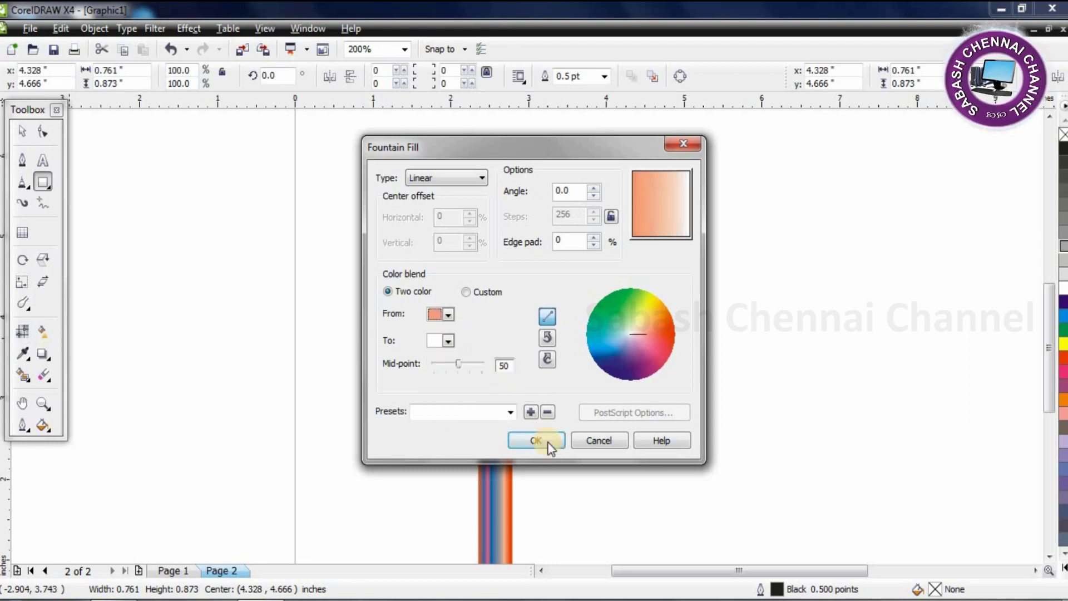
pyautogui.click(449, 341)
pyautogui.click(448, 315)
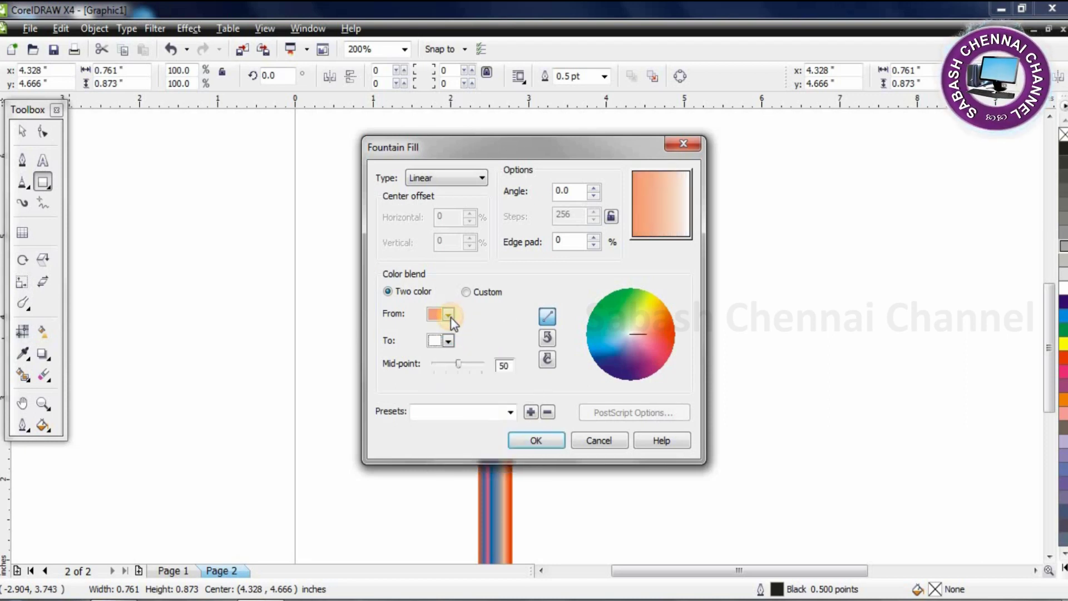
pyautogui.click(448, 315)
pyautogui.click(433, 358)
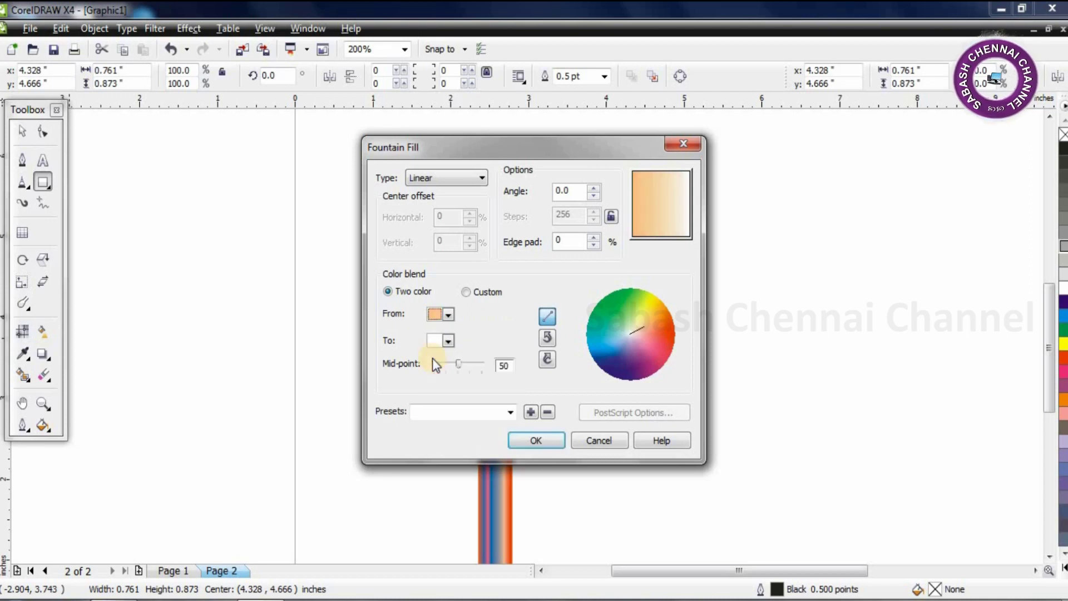
pyautogui.click(537, 441)
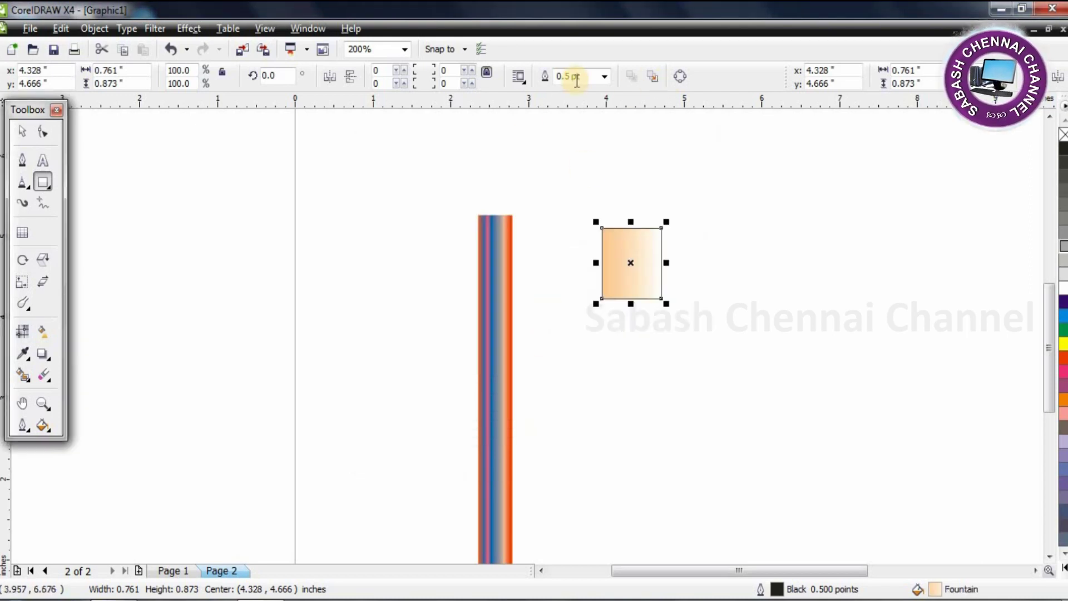
pyautogui.click(605, 76)
pyautogui.click(601, 88)
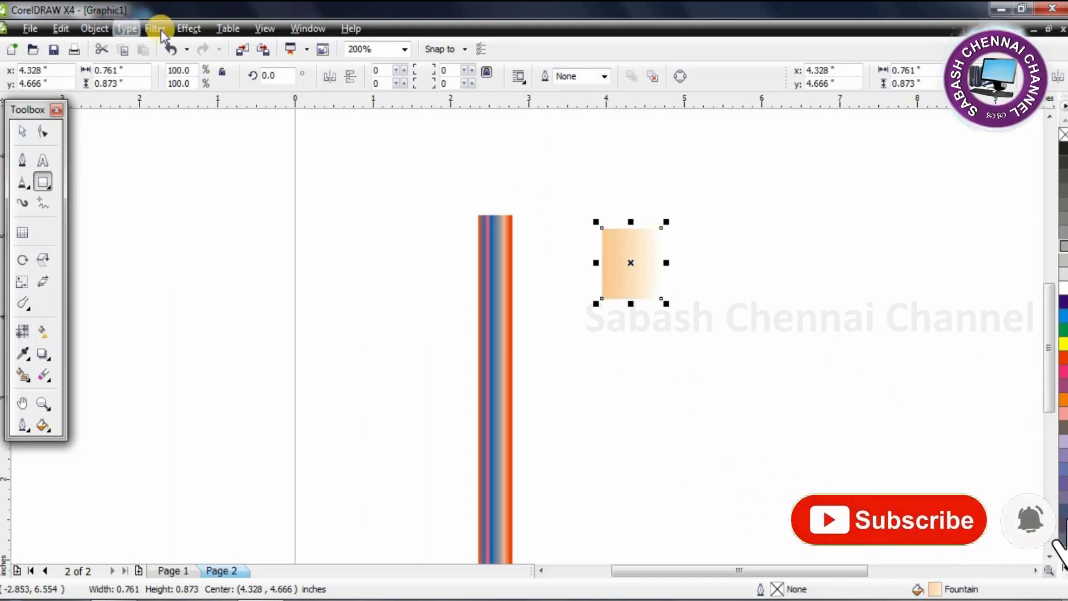
# - Convert the peach rectangle to curves and reshape it into a triangle with one apex node centred above its base
pyautogui.click(126, 28)
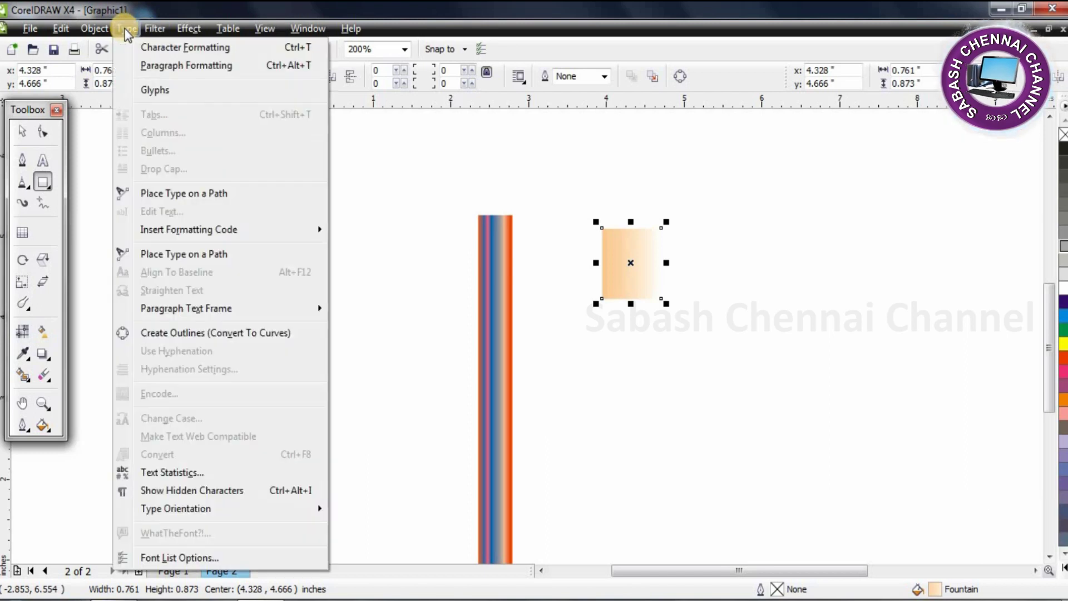
pyautogui.moveTo(89, 32)
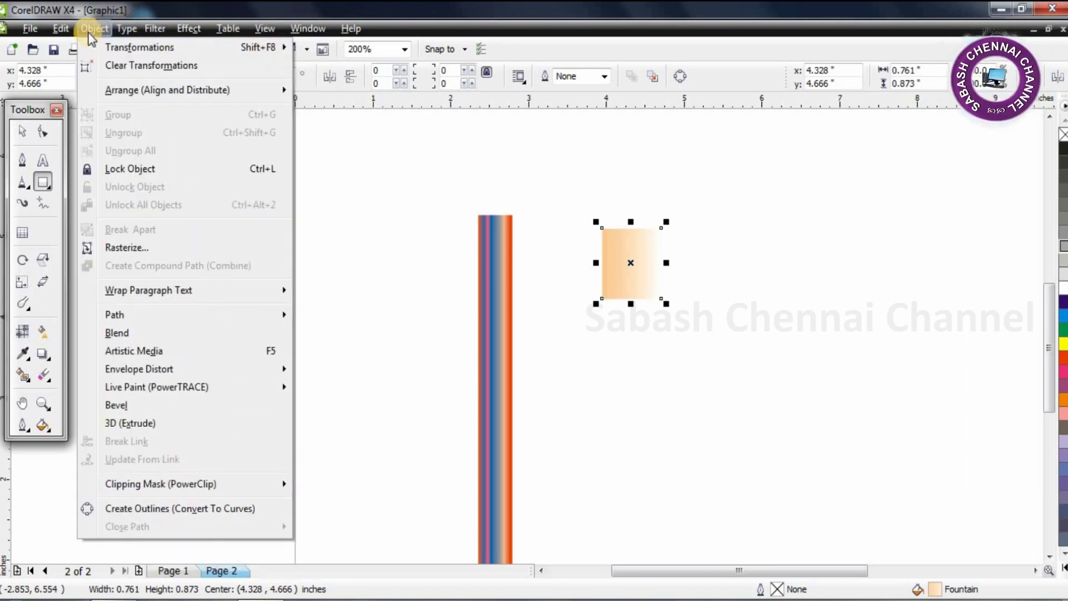
pyautogui.click(207, 514)
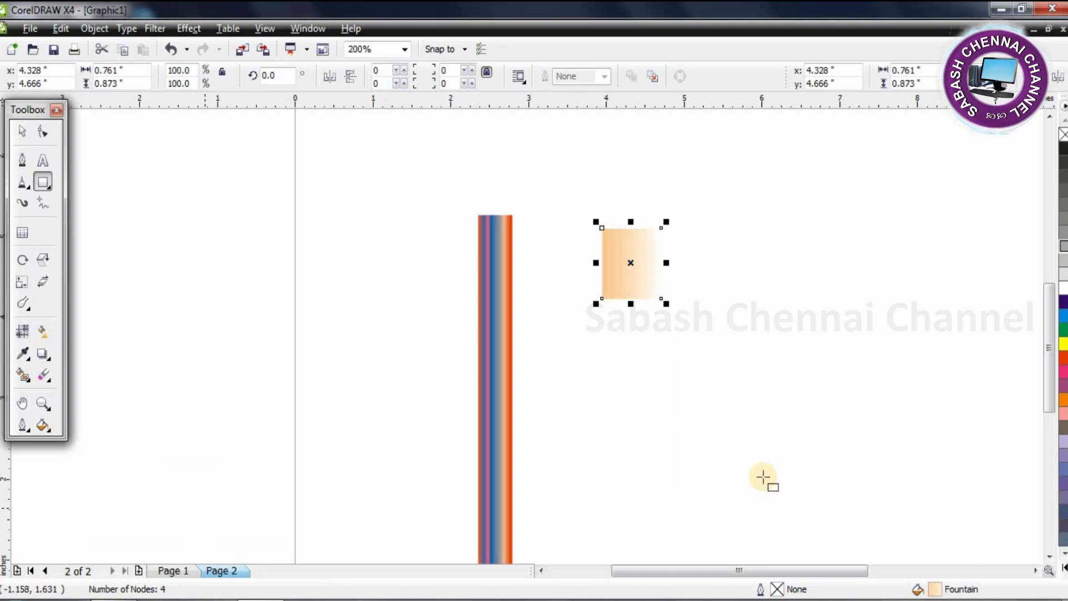
pyautogui.click(43, 131)
pyautogui.click(602, 227)
pyautogui.moveTo(602, 228); pyautogui.dragTo(636, 225)
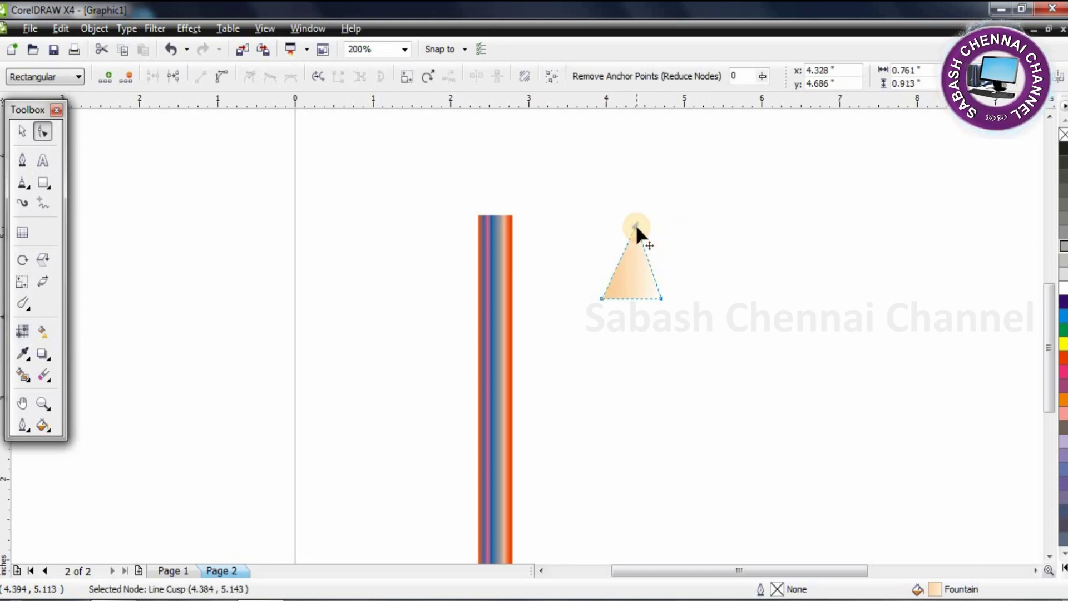
# - Place the peach triangle on the upper end of the gradient bar, narrow it to about 0.45 inches wide and deselect it
pyautogui.click(23, 136)
pyautogui.moveTo(625, 281)
pyautogui.mouseDown()
pyautogui.moveTo(472, 207)
pyautogui.moveTo(504, 204)
pyautogui.moveTo(514, 179)
pyautogui.mouseUp()
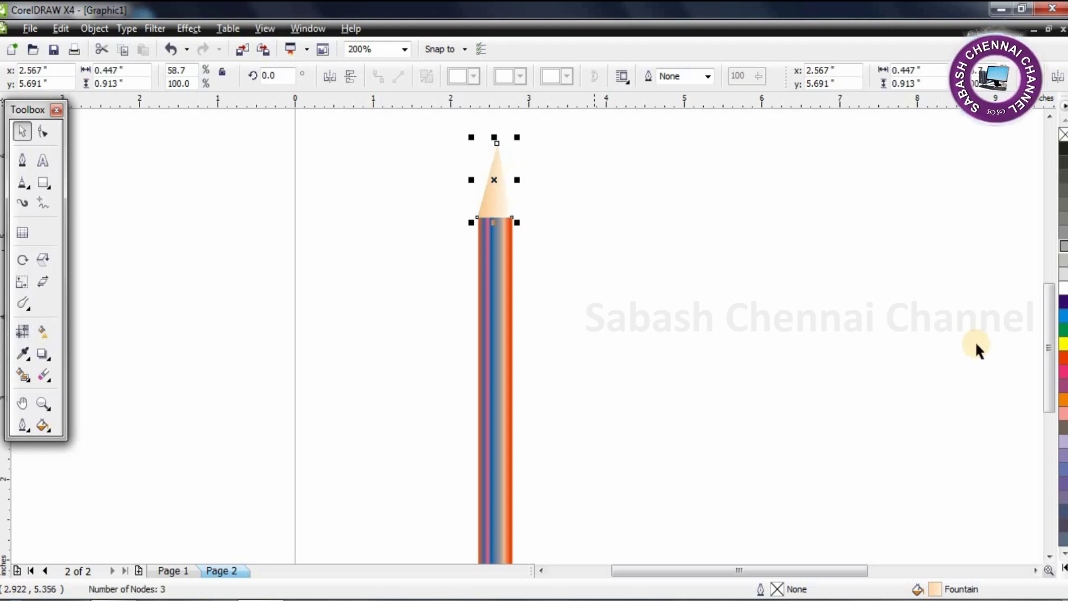
pyautogui.scroll(2, 1049, 342)
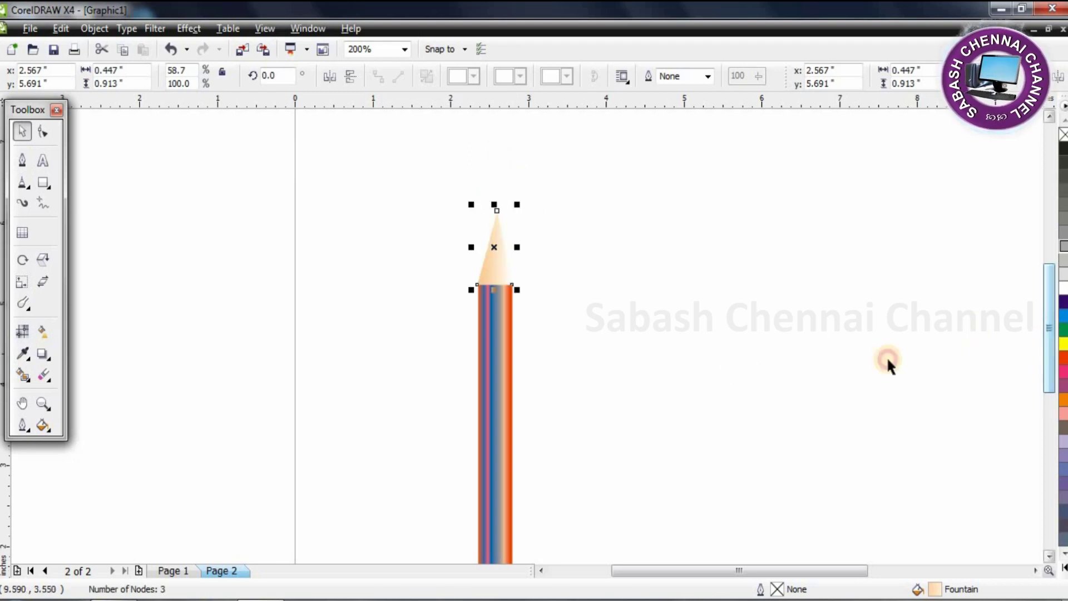
pyautogui.click(463, 209)
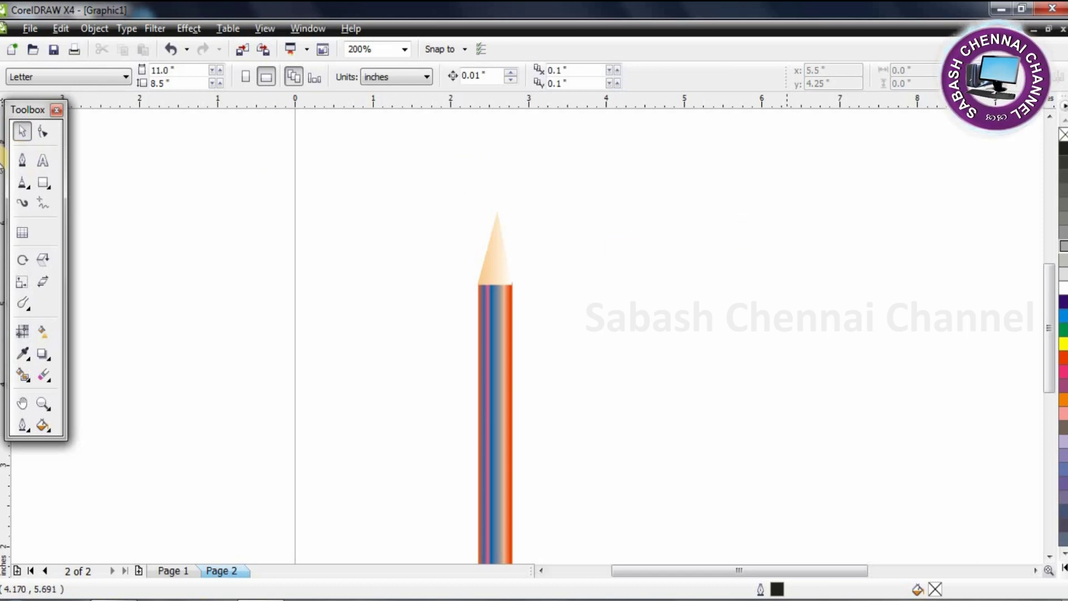
# - Duplicate the peach cone with a blue fill and shrink the copy to about 0.24 × 0.49 inches over the cone's apex
pyautogui.click(45, 179)
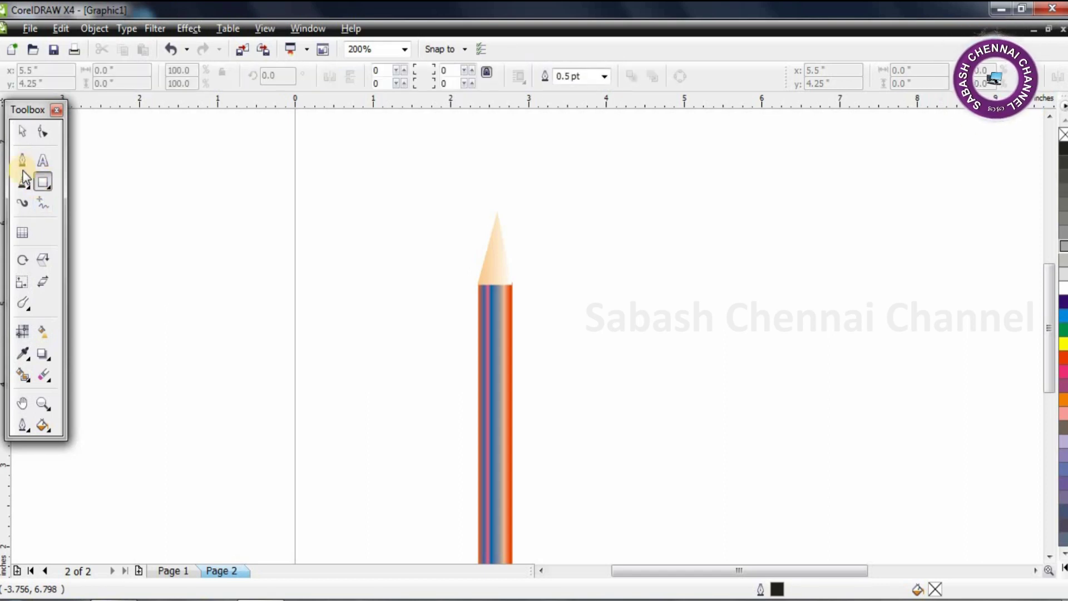
pyautogui.click(23, 131)
pyautogui.click(491, 276)
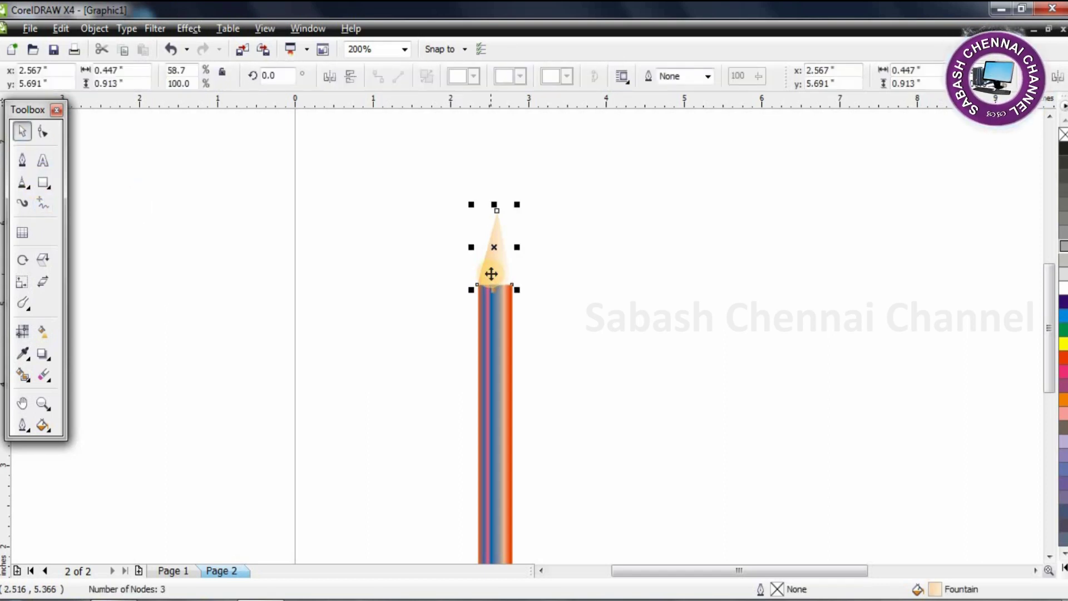
pyautogui.click(1064, 302)
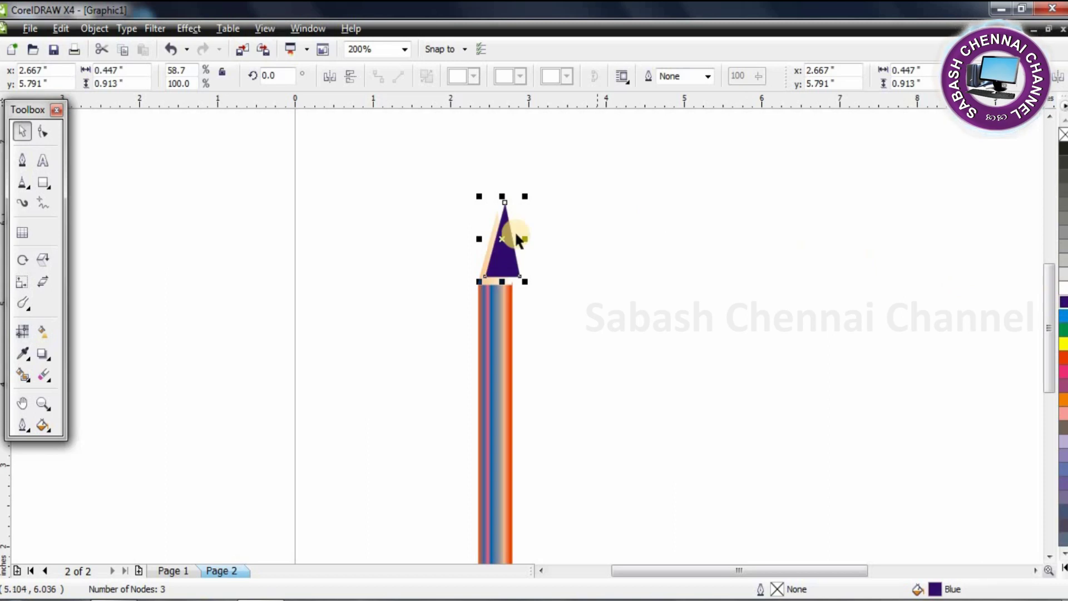
pyautogui.moveTo(478, 195)
pyautogui.mouseDown()
pyautogui.moveTo(504, 222)
pyautogui.moveTo(497, 233)
pyautogui.mouseUp()
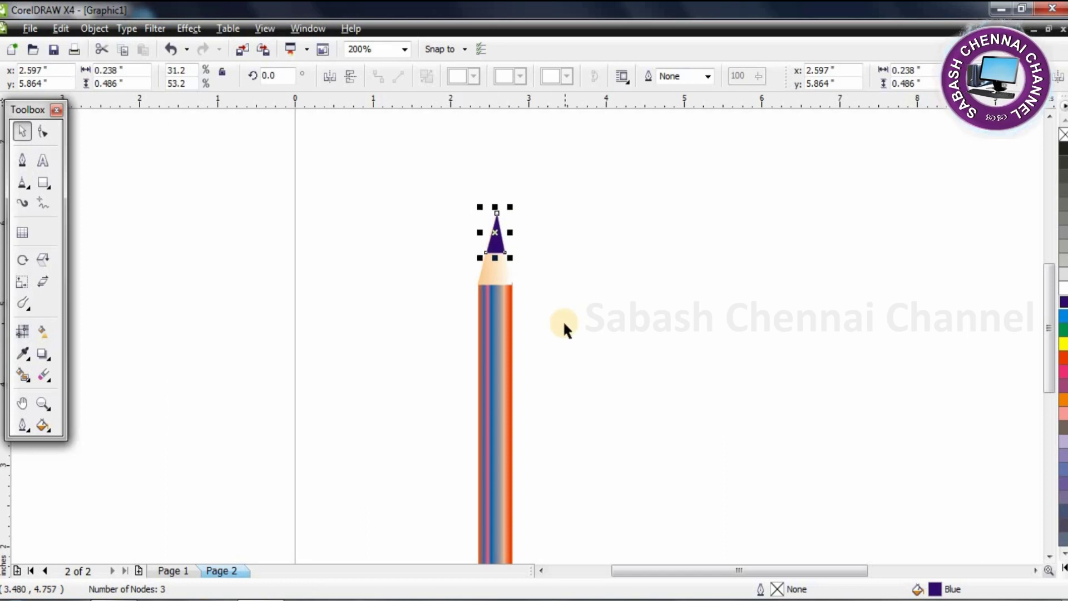
pyautogui.click(533, 278)
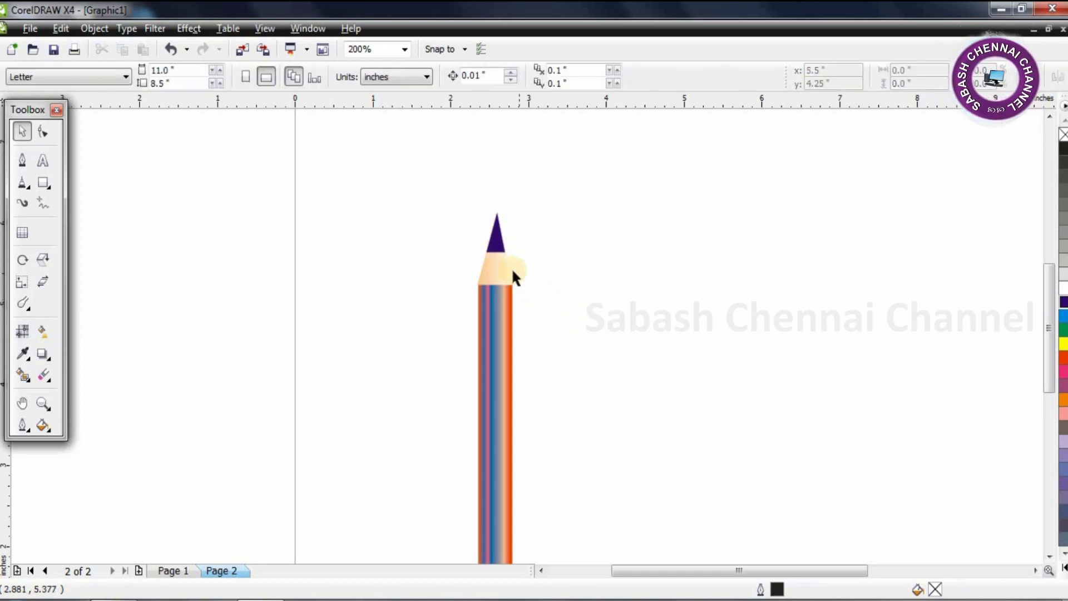
# - Select the whole pencil and apply a preset drop shadow that falls toward its lower left
pyautogui.scroll(-1, 535, 362)
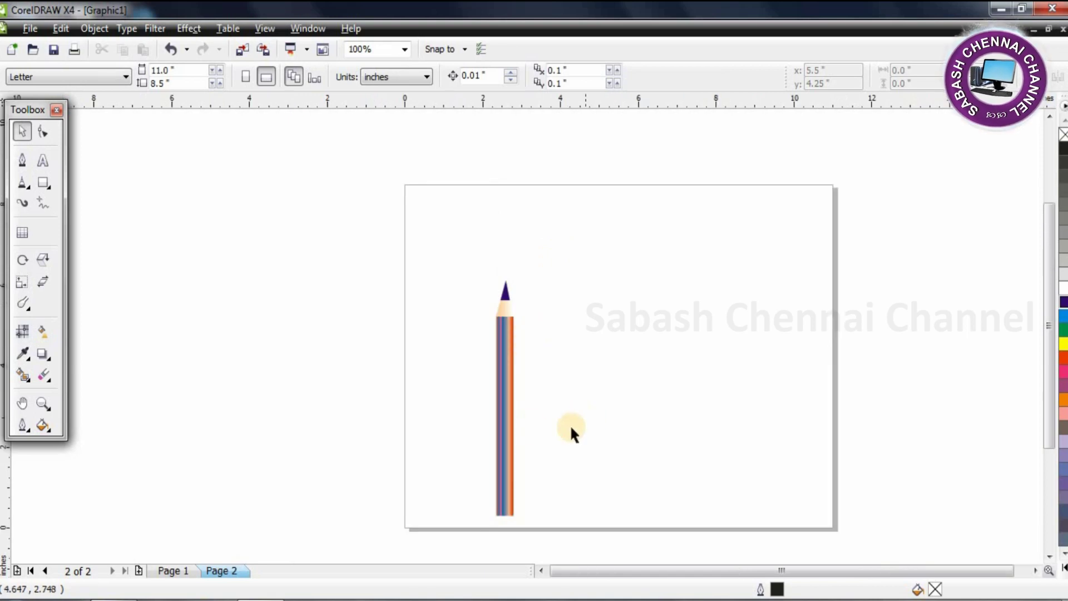
pyautogui.moveTo(529, 538); pyautogui.dragTo(529, 538)
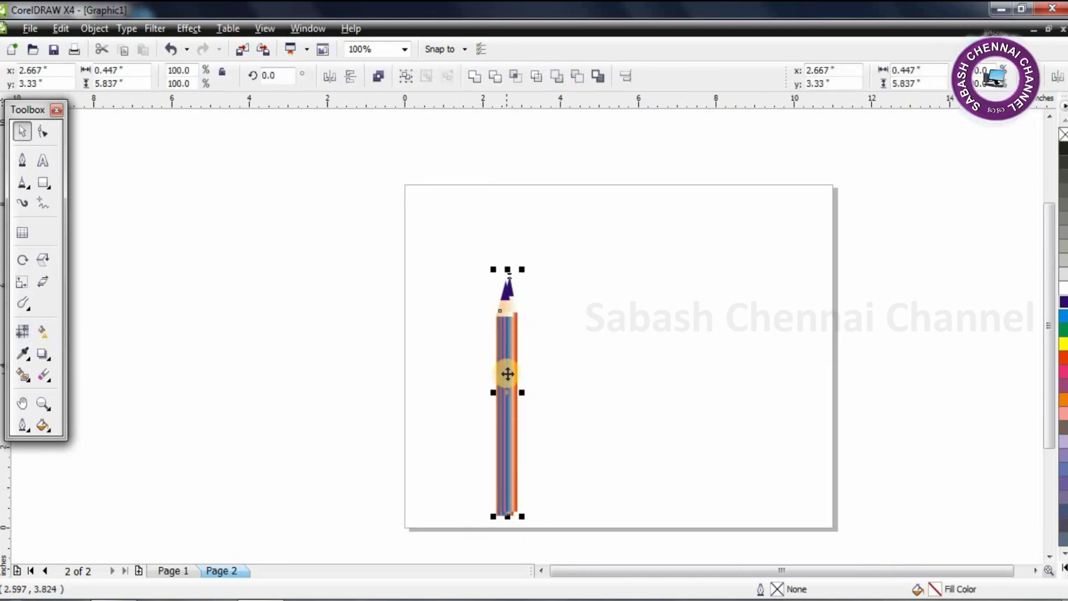
pyautogui.moveTo(508, 374); pyautogui.dragTo(505, 378)
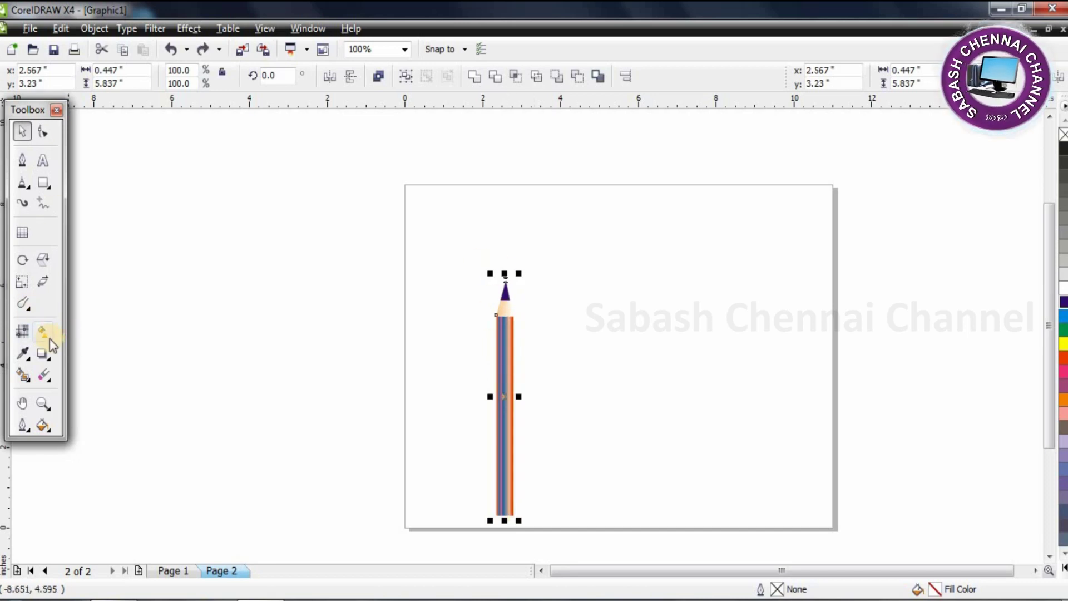
pyautogui.click(51, 366)
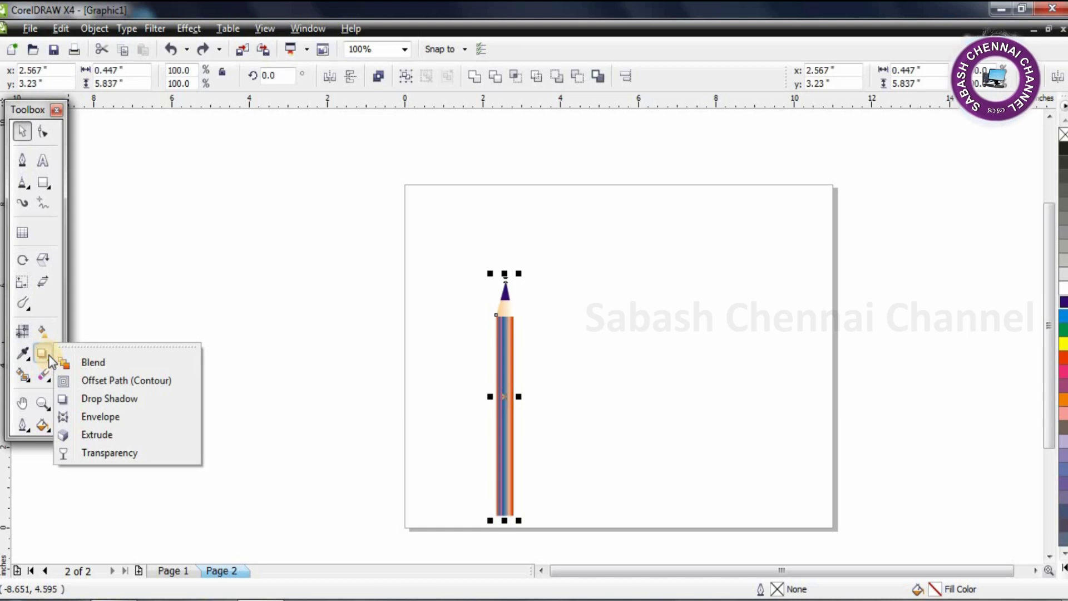
pyautogui.click(109, 398)
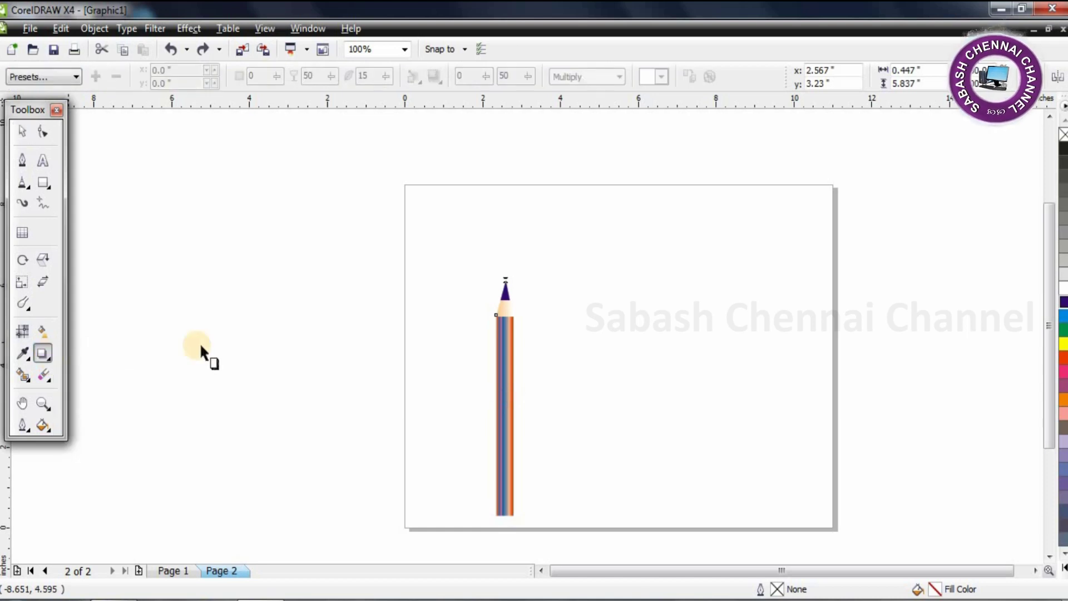
pyautogui.click(31, 78)
pyautogui.click(40, 92)
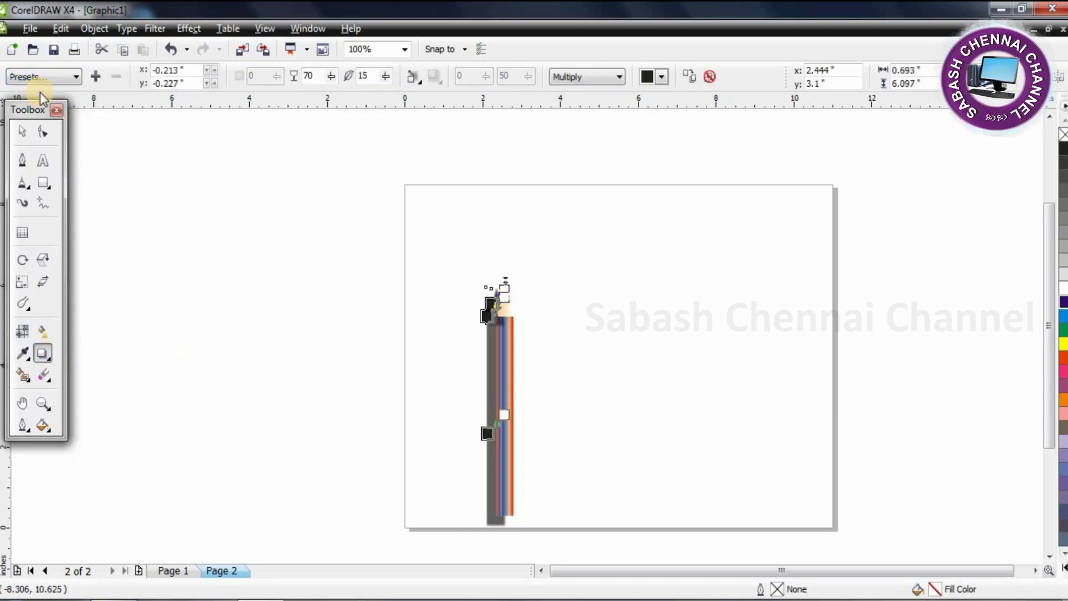
# - Try to move the gradient bar's drop shadow closer to the bar by hand, and undo the change
pyautogui.scroll(1, 530, 333)
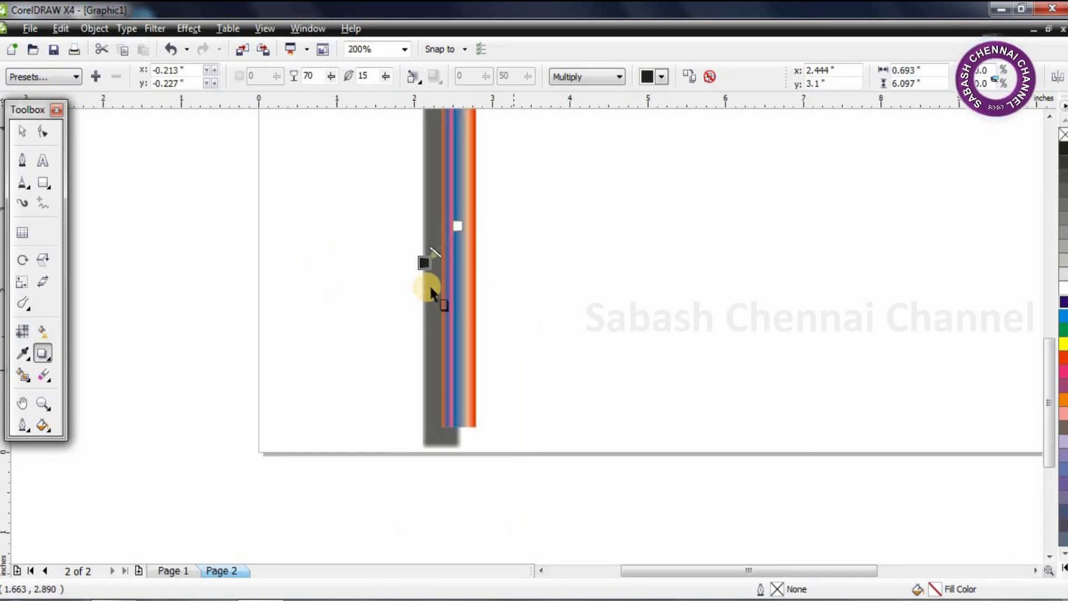
pyautogui.moveTo(435, 233); pyautogui.dragTo(437, 230)
pyautogui.scroll(-1, 530, 333)
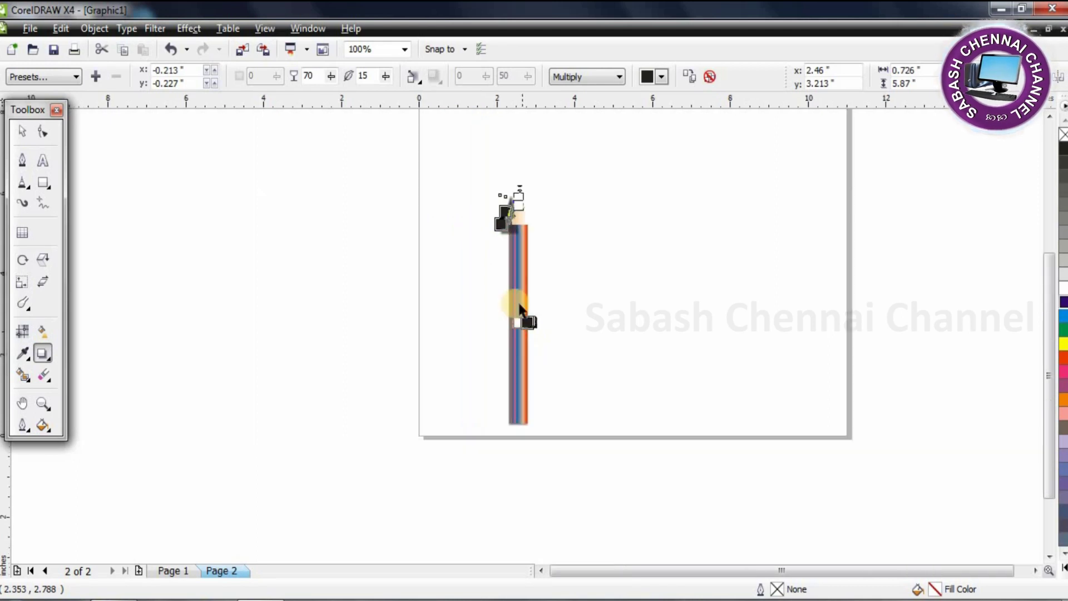
pyautogui.scroll(1, 530, 332)
pyautogui.hotkey('ctrl', 'z')
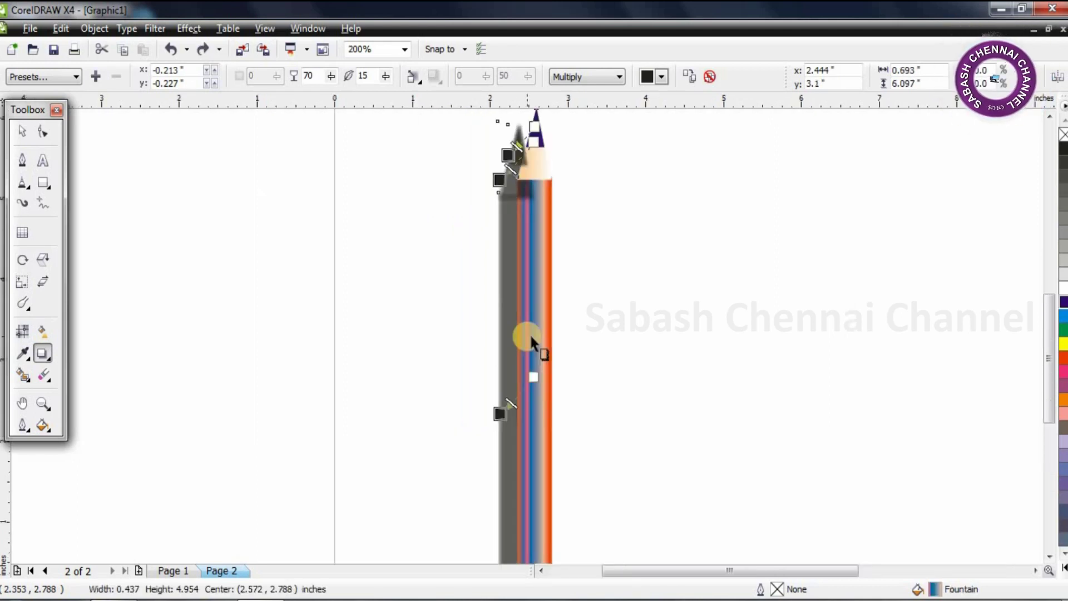
pyautogui.scroll(-1, 530, 334)
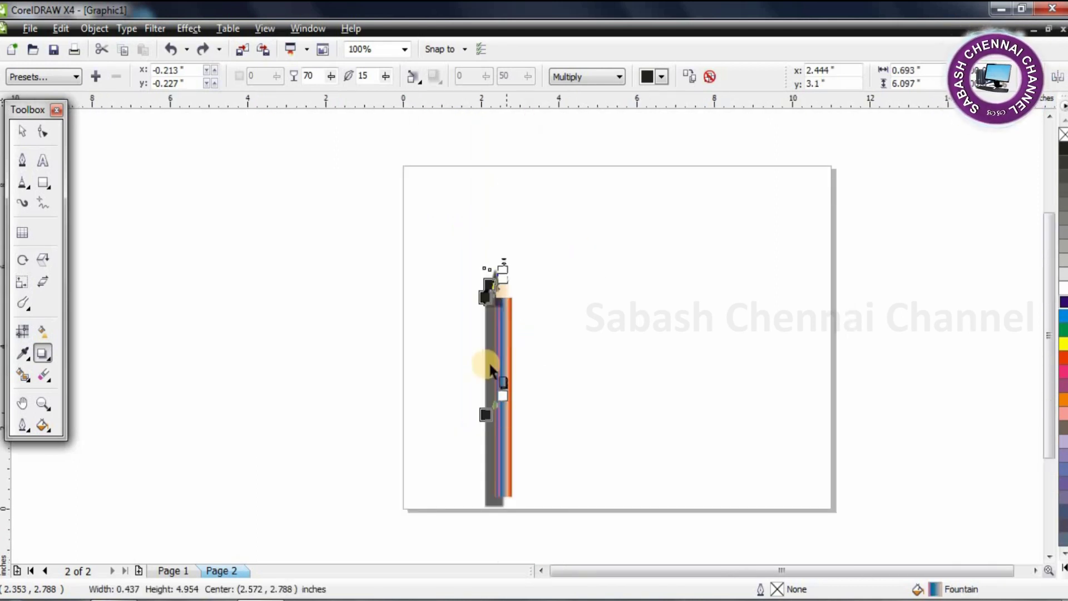
# - Reselect the whole pencil and set its drop shadow's vertical offset to 0.003 inches
pyautogui.click(459, 231)
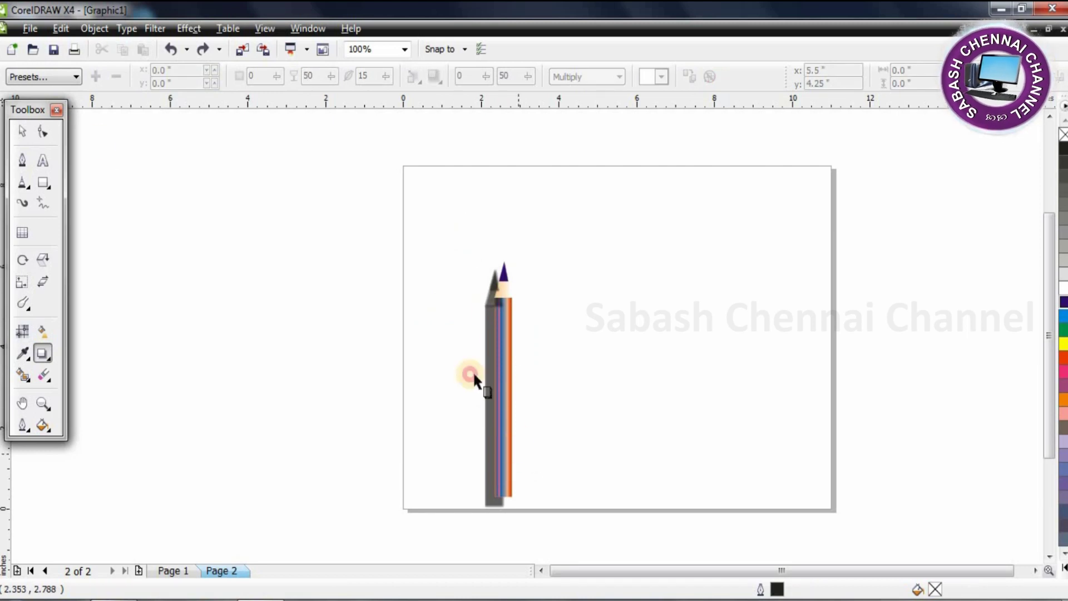
pyautogui.click(25, 133)
pyautogui.moveTo(452, 242)
pyautogui.mouseDown()
pyautogui.moveTo(530, 482)
pyautogui.moveTo(527, 552)
pyautogui.mouseUp()
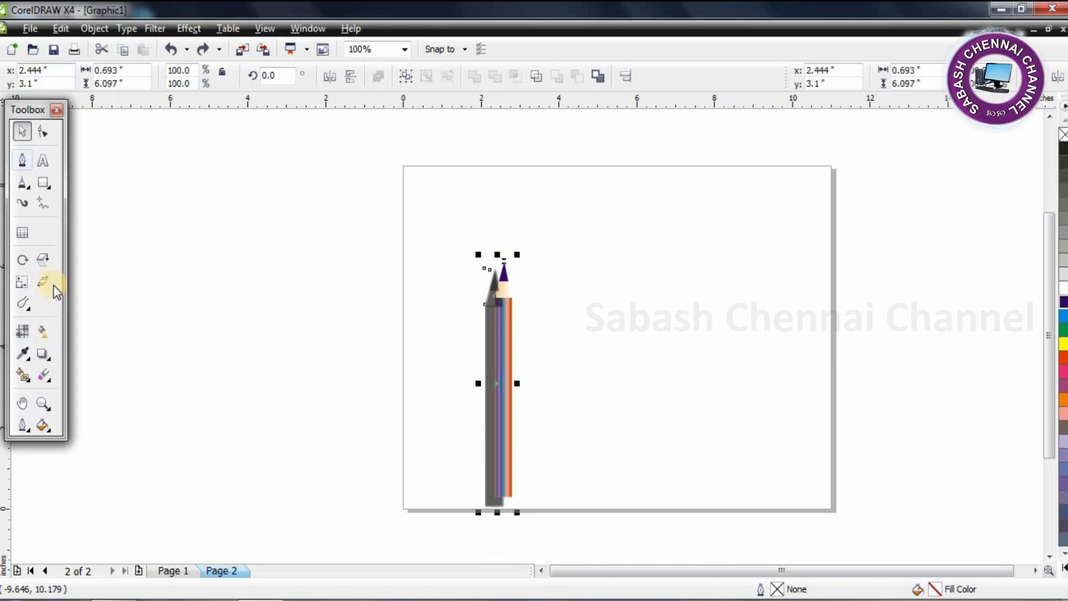
pyautogui.click(45, 354)
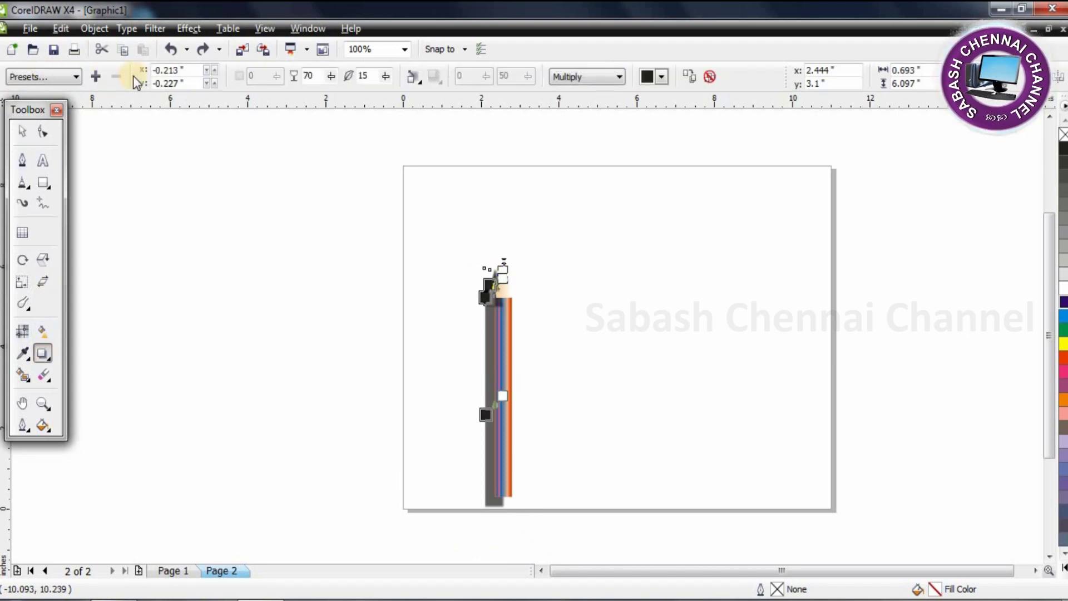
pyautogui.click(215, 83)
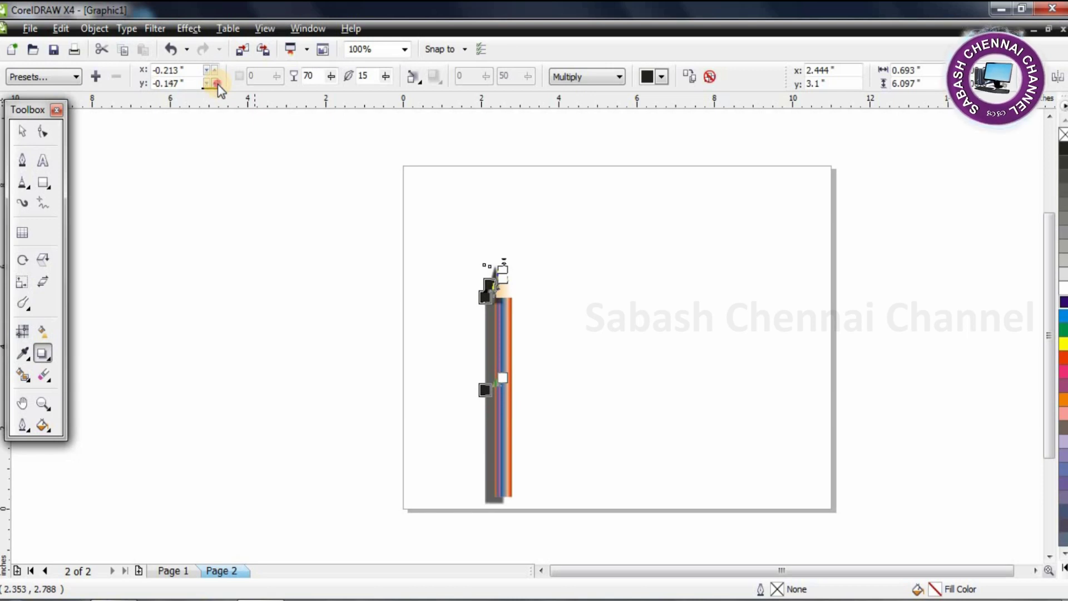
pyautogui.click(216, 84)
pyautogui.click(214, 83)
# - Set the pencil's horizontal drop shadow offset to -0.043 inches and deselect the pencil
pyautogui.click(206, 70)
pyautogui.click(206, 69)
pyautogui.click(215, 72)
pyautogui.click(215, 72)
pyautogui.click(216, 72)
pyautogui.click(215, 71)
pyautogui.click(215, 71)
pyautogui.click(216, 72)
pyautogui.click(215, 72)
pyautogui.click(216, 71)
pyautogui.click(215, 71)
pyautogui.click(23, 132)
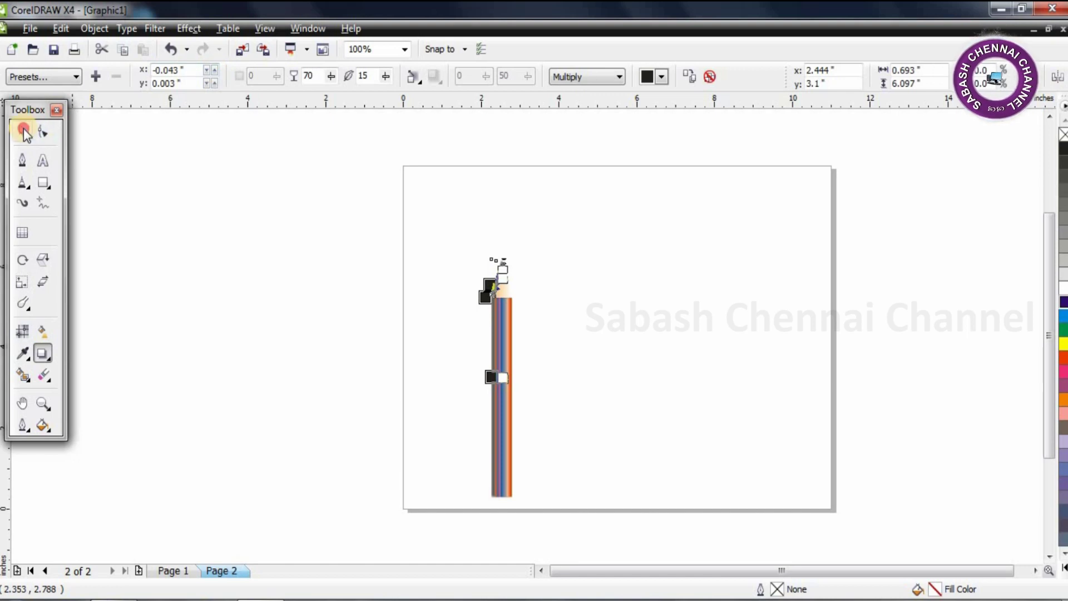
pyautogui.click(617, 305)
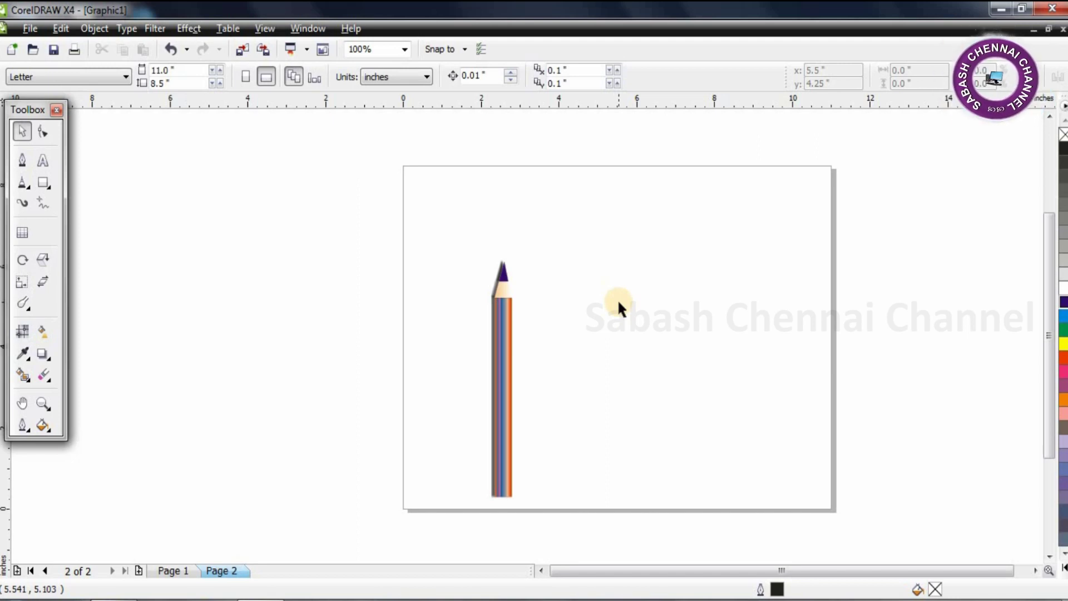
# - Select the whole pencil again, set its drop shadow's vertical offset to -0.027 inches and deselect it
pyautogui.moveTo(554, 390); pyautogui.dragTo(553, 513)
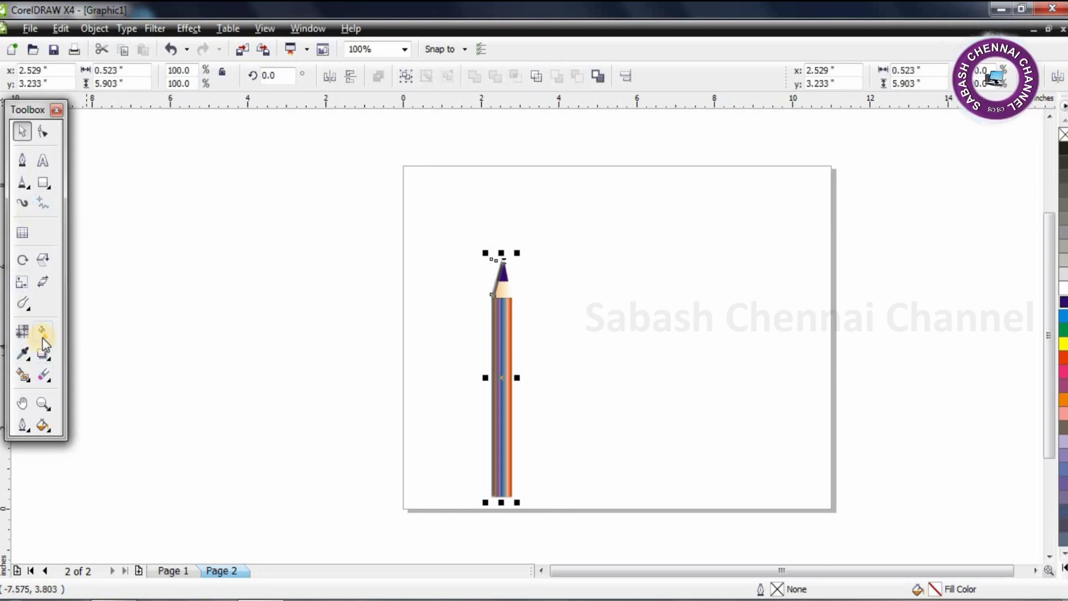
pyautogui.click(43, 354)
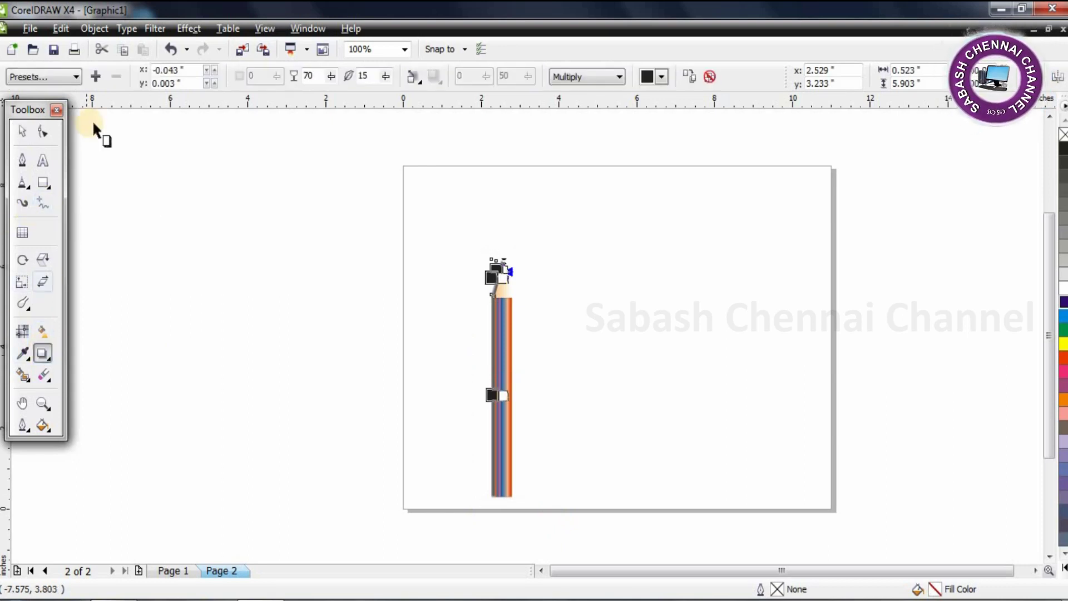
pyautogui.click(206, 84)
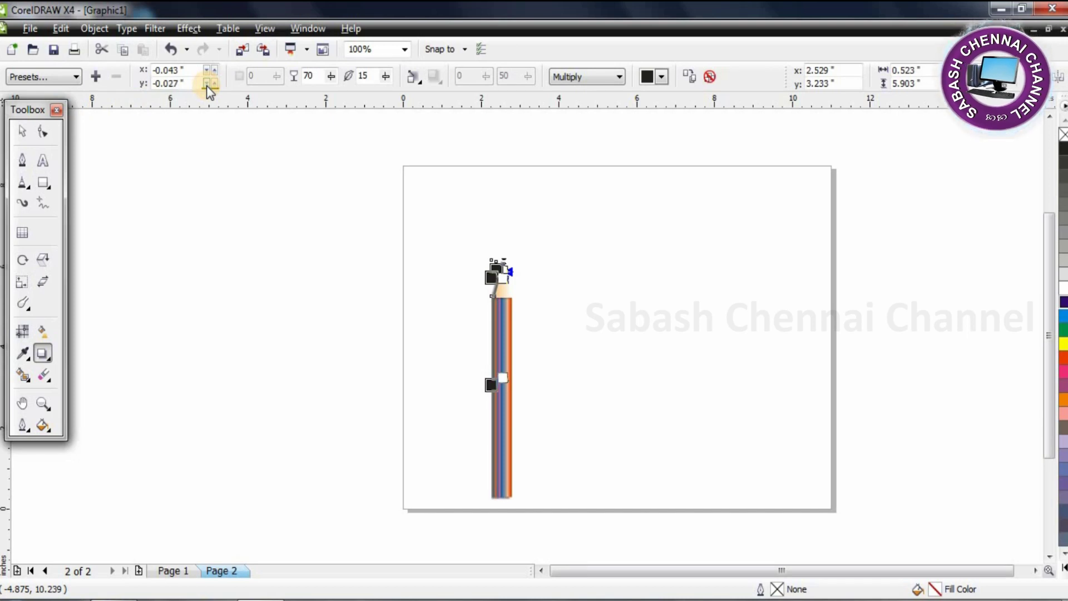
pyautogui.click(22, 131)
pyautogui.click(545, 328)
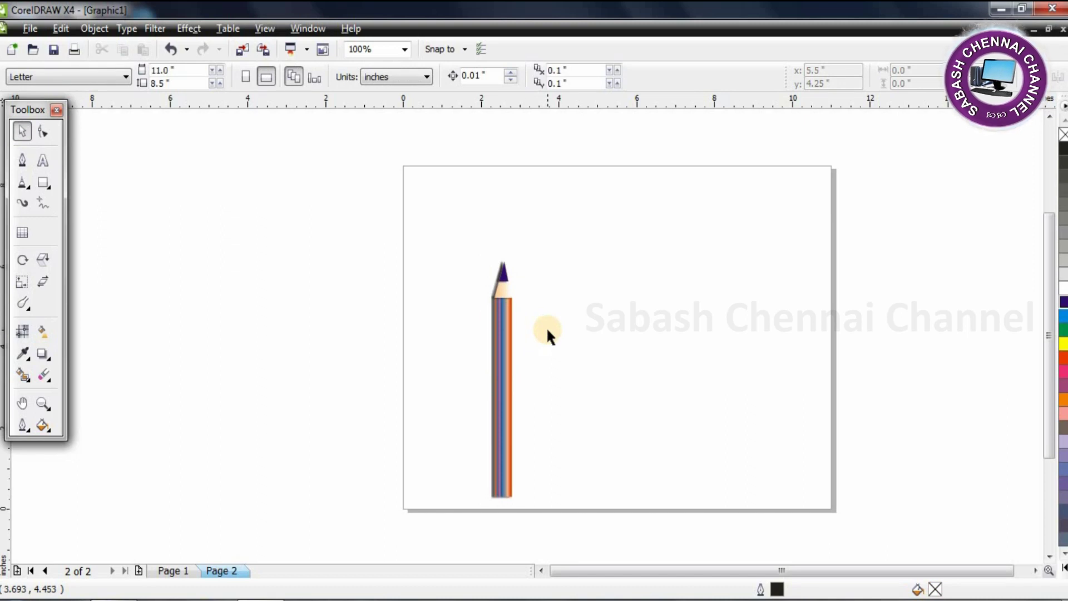
# - Duplicate the complete pencil and place the copy upright just right of the original, centred at about x 3.18, y 3.25 inches
pyautogui.moveTo(541, 539)
pyautogui.mouseDown()
pyautogui.moveTo(544, 553)
pyautogui.moveTo(539, 540)
pyautogui.mouseUp()
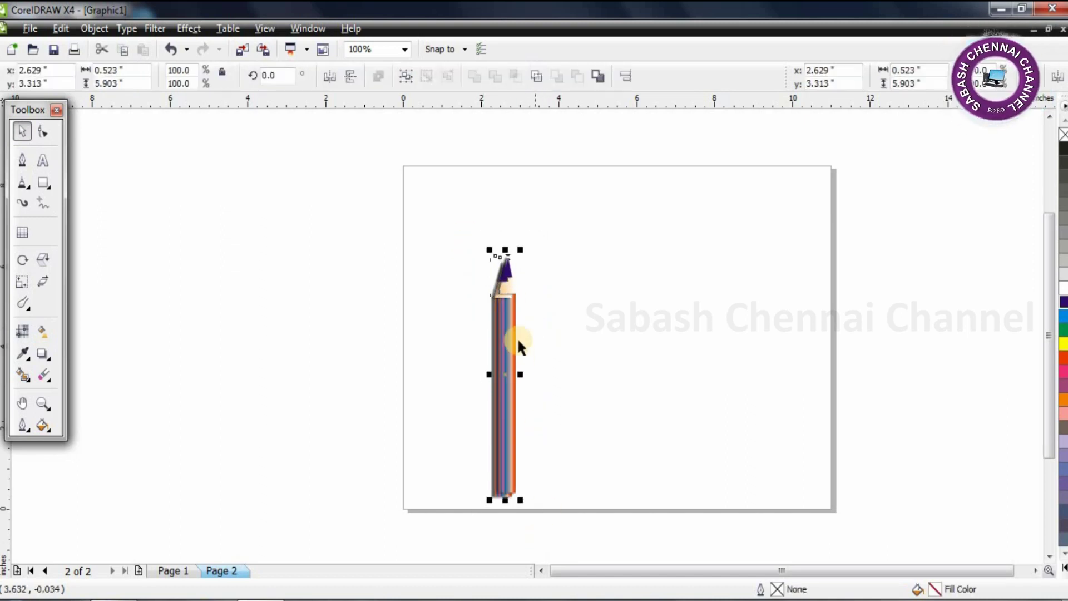
pyautogui.moveTo(511, 332)
pyautogui.mouseDown()
pyautogui.moveTo(539, 336)
pyautogui.moveTo(529, 333)
pyautogui.mouseUp()
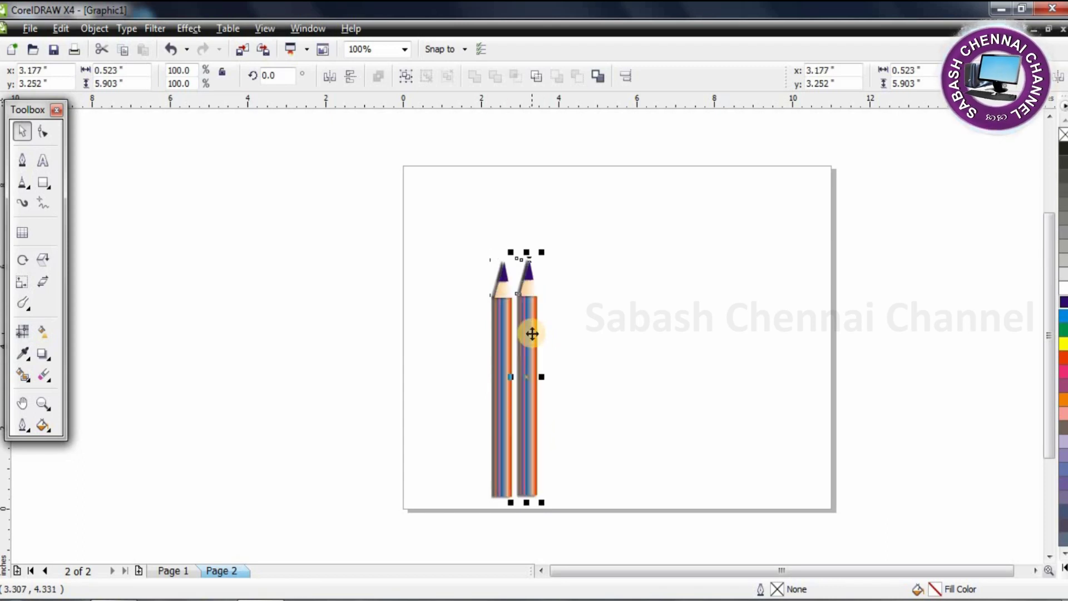
pyautogui.click(615, 369)
# - In the copied pencil body's fountain fill, recolor the 38% stop plum purple and the 30% stop yellow
pyautogui.click(526, 387)
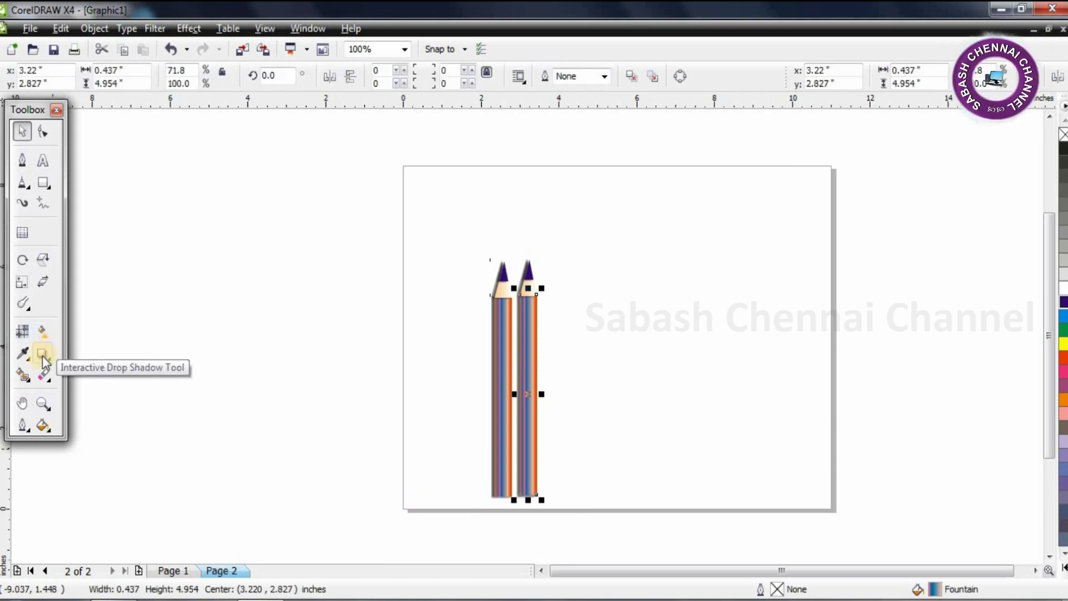
pyautogui.click(42, 426)
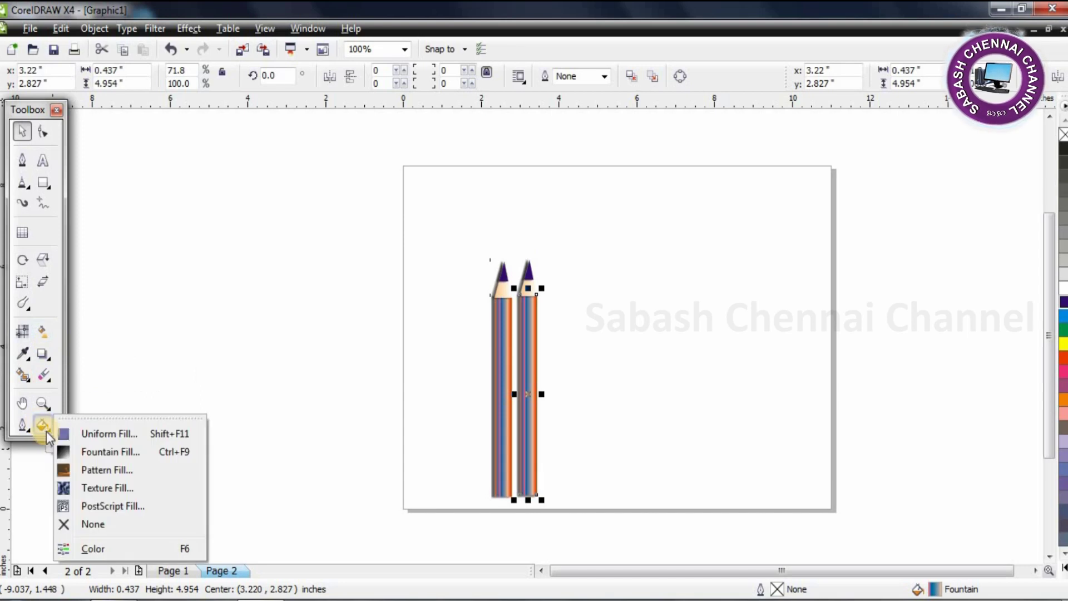
pyautogui.click(103, 453)
pyautogui.moveTo(431, 158)
pyautogui.mouseDown()
pyautogui.moveTo(272, 138)
pyautogui.moveTo(151, 146)
pyautogui.mouseUp()
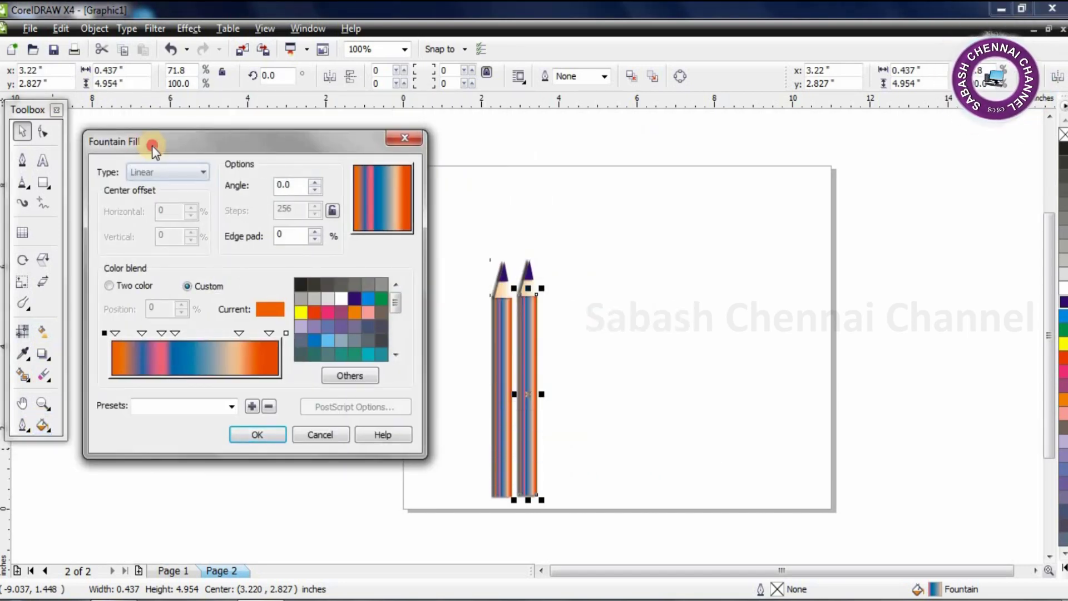
pyautogui.click(174, 332)
pyautogui.click(341, 313)
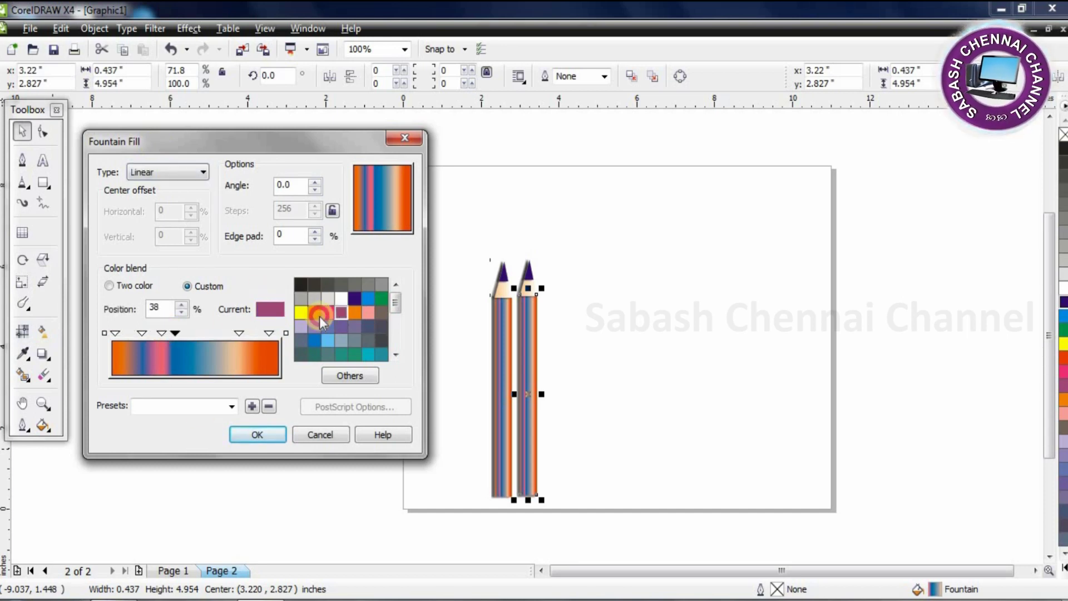
pyautogui.click(162, 333)
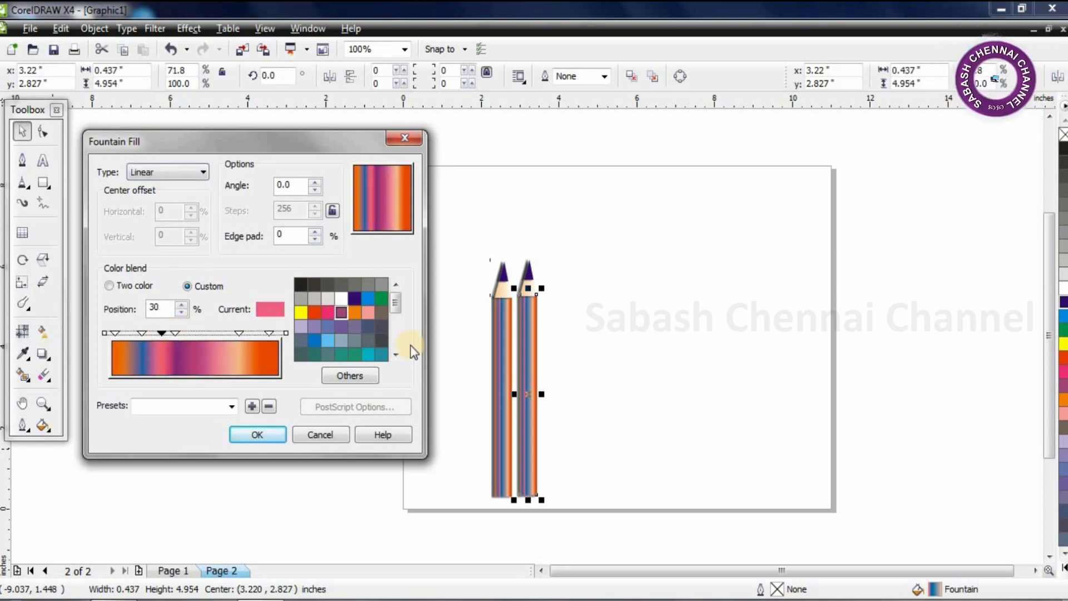
pyautogui.click(300, 312)
# - Recolor the gradient's end stop turquoise and its 76% stop green
pyautogui.click(286, 334)
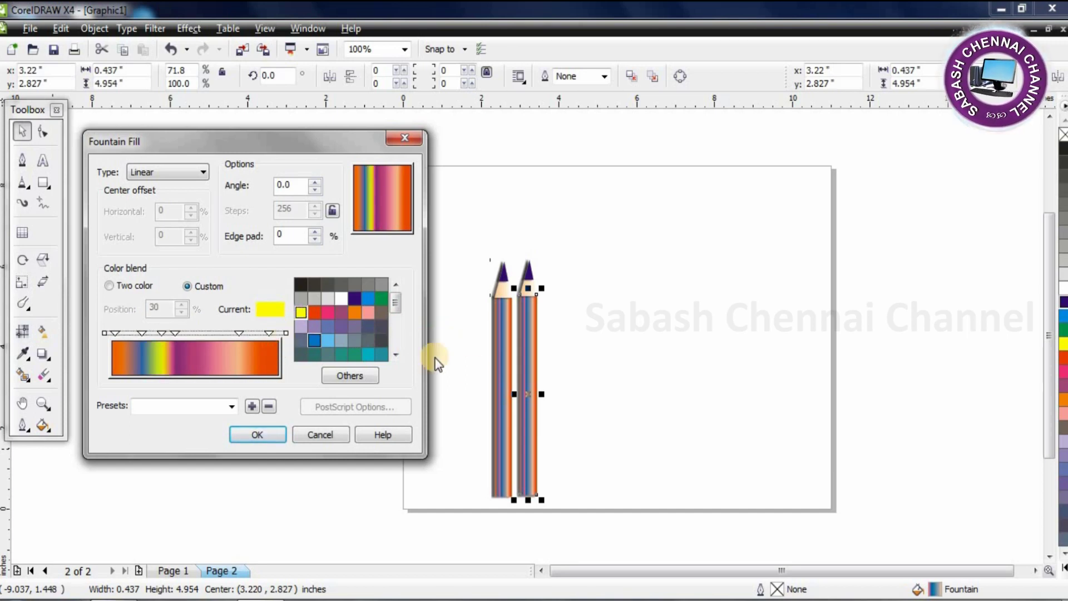
pyautogui.click(369, 354)
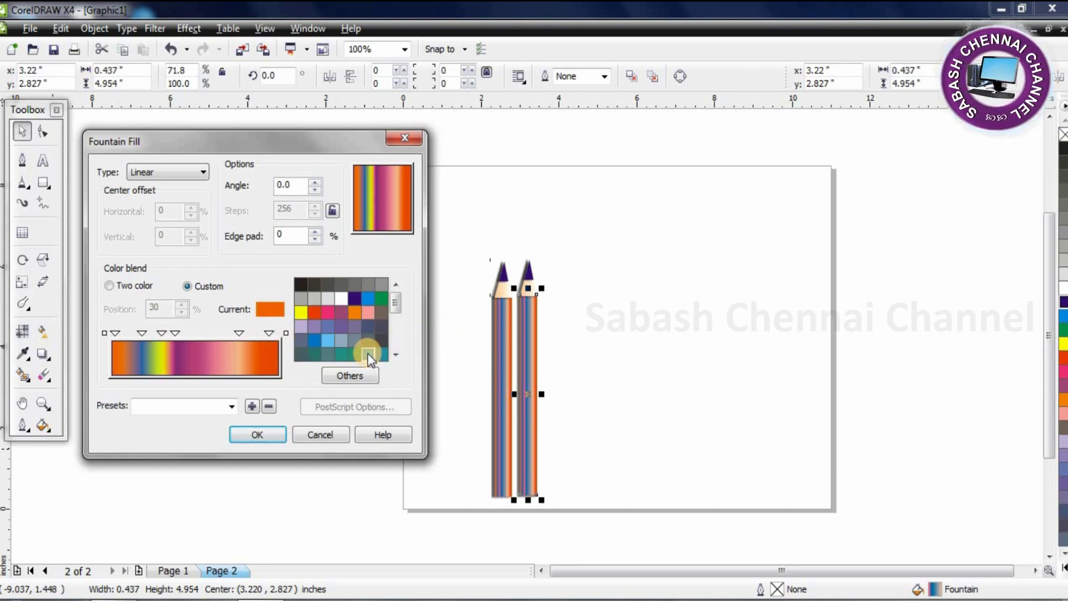
pyautogui.click(284, 334)
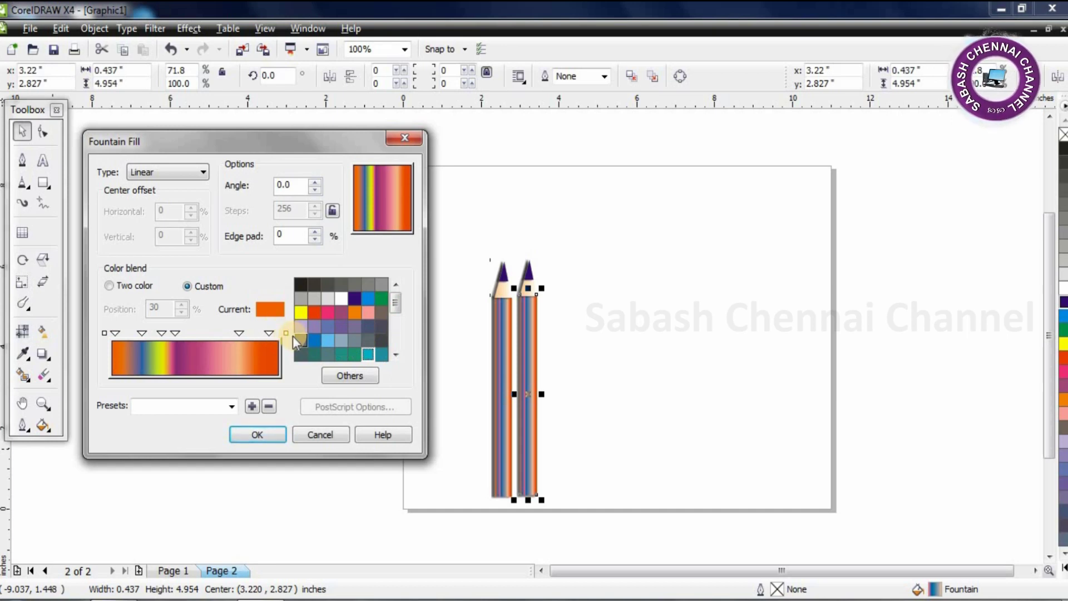
pyautogui.click(352, 351)
pyautogui.click(368, 354)
pyautogui.click(238, 333)
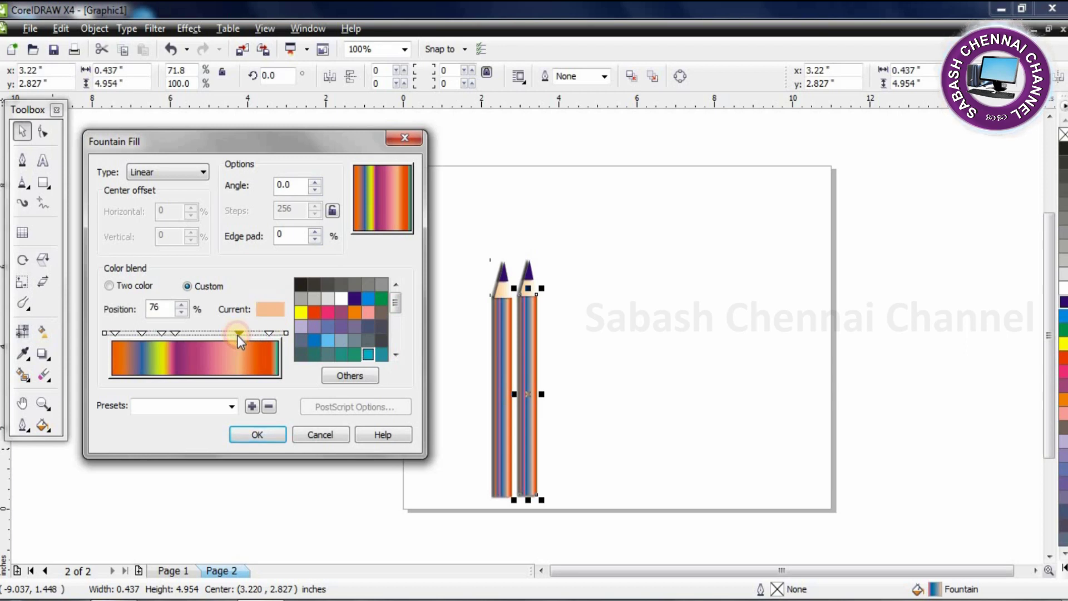
pyautogui.click(383, 299)
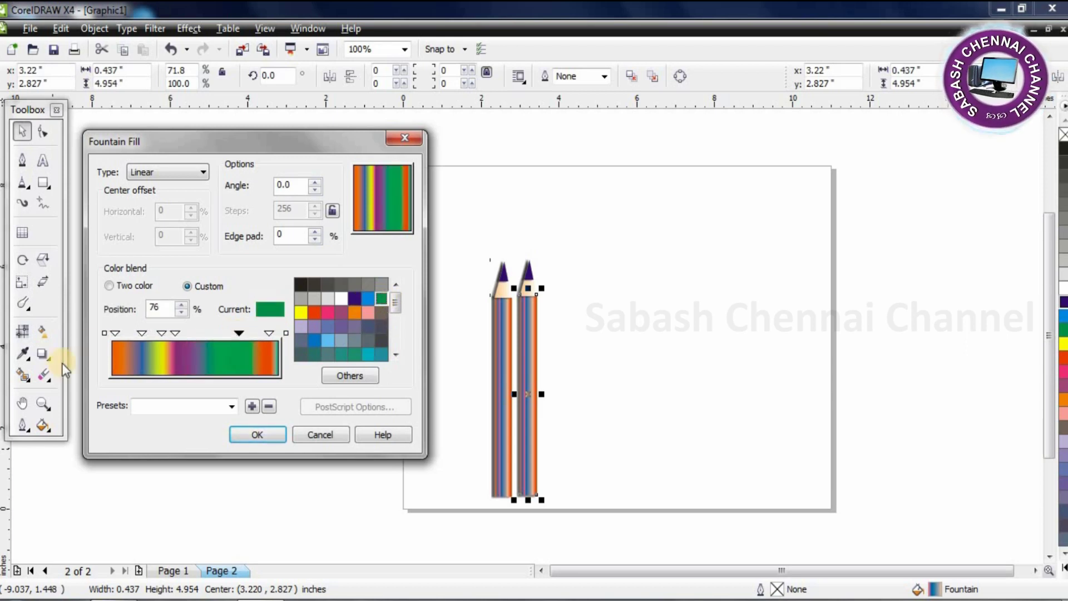
# - Recolor the gradient's start stop blue and apply the fountain fill to the copied pencil's body
pyautogui.click(104, 334)
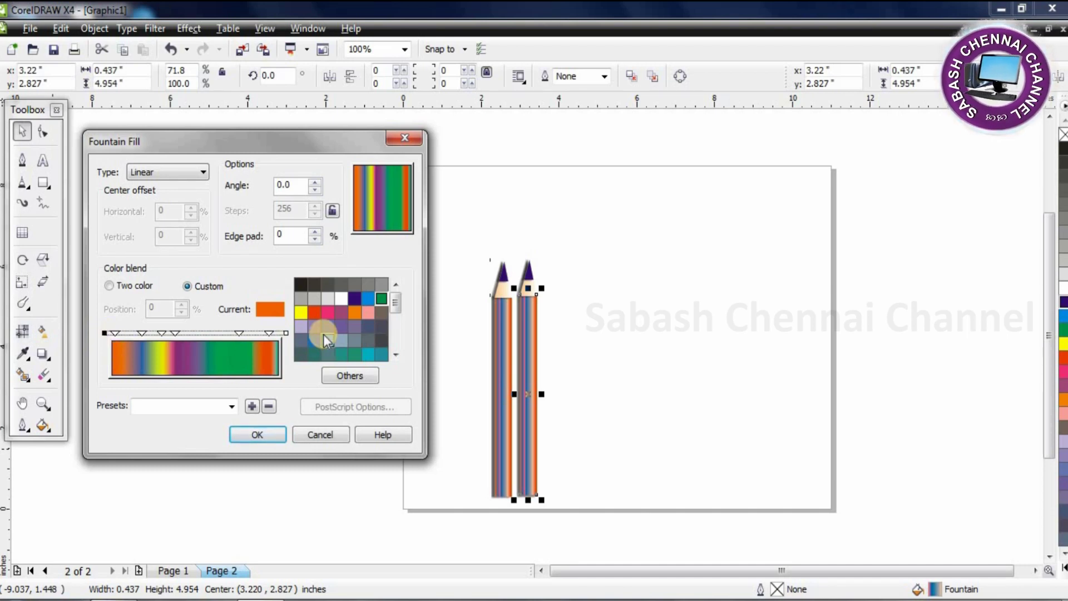
pyautogui.click(369, 303)
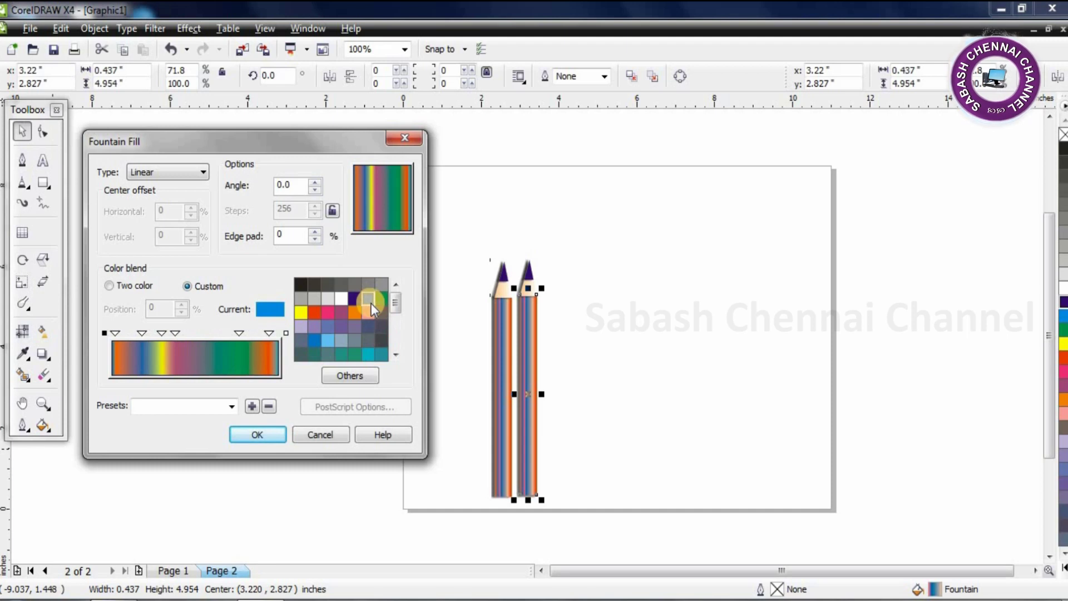
pyautogui.click(273, 437)
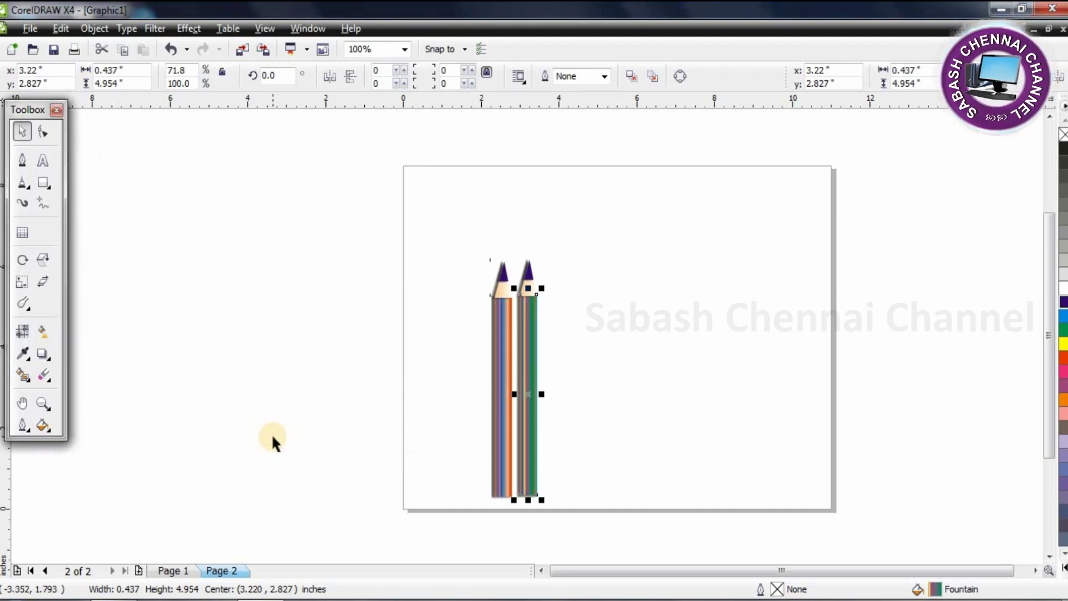
# - Recolor the copied pencil's lead tip green
pyautogui.click(595, 435)
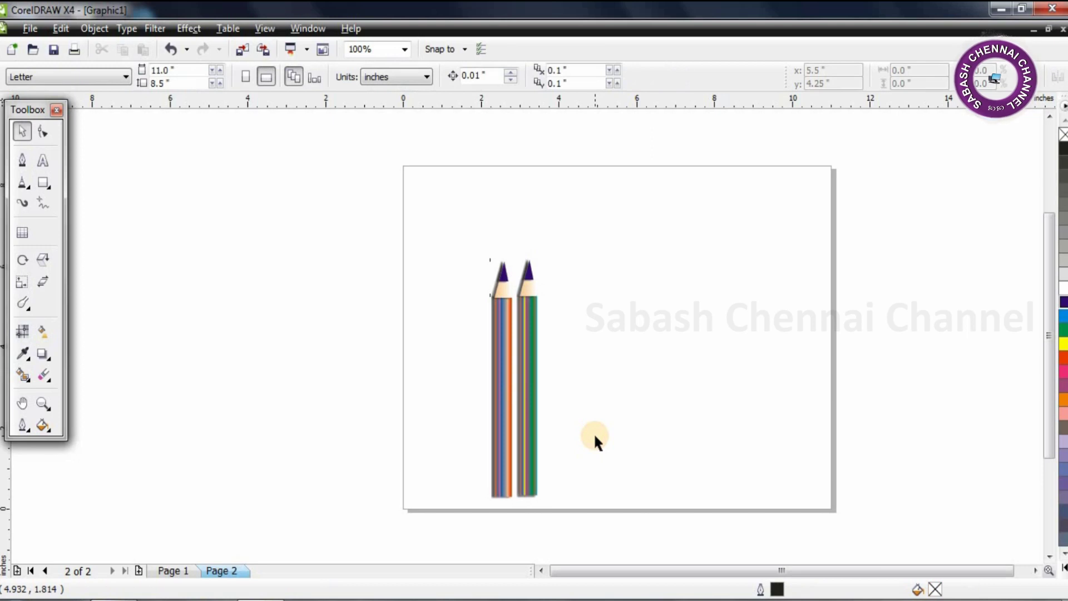
pyautogui.click(532, 271)
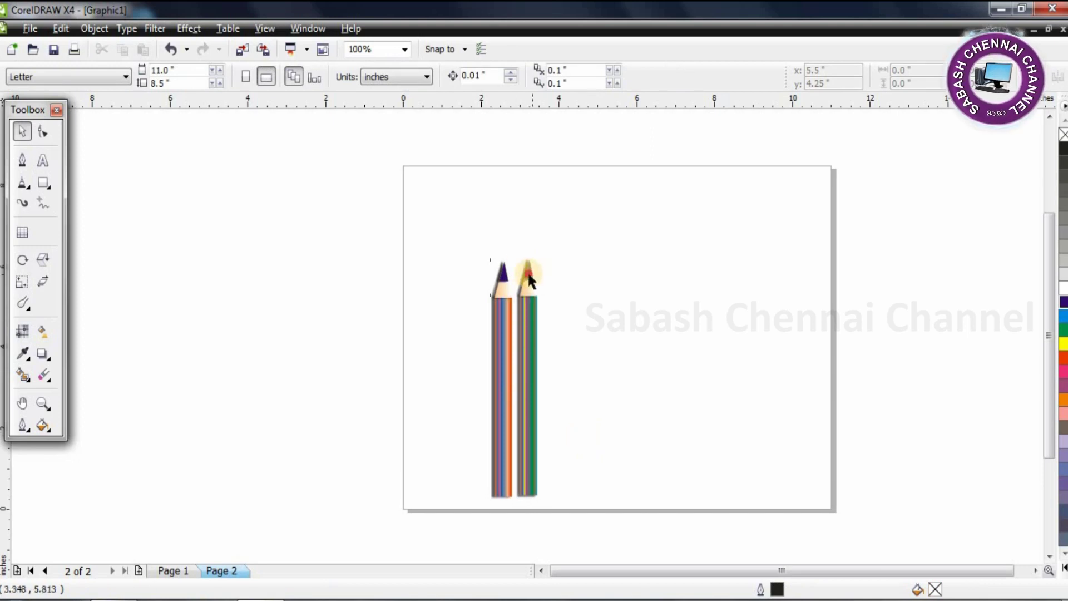
pyautogui.click(1064, 332)
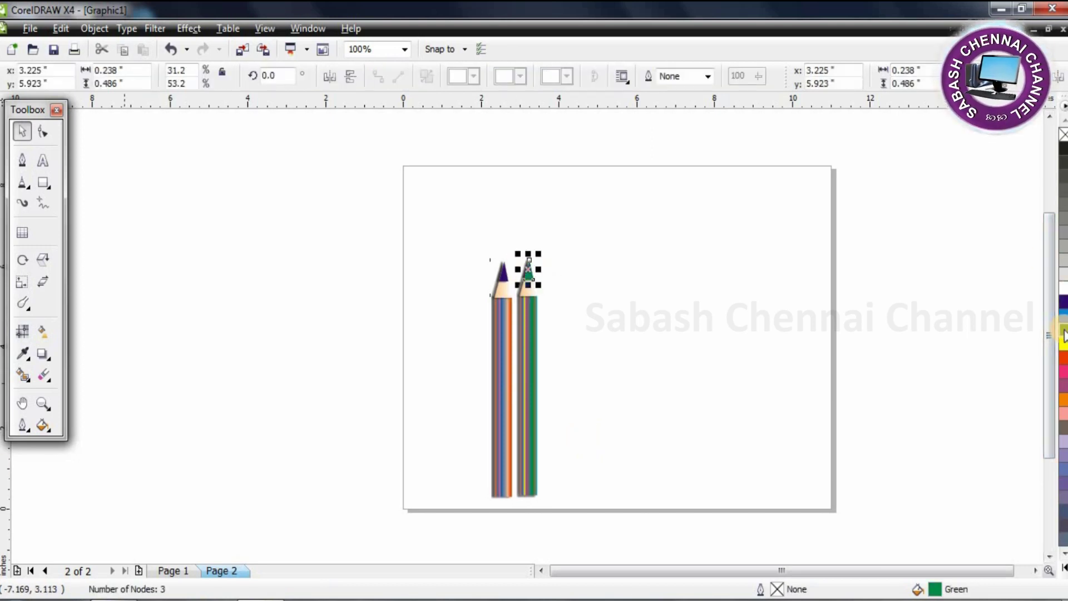
pyautogui.click(688, 343)
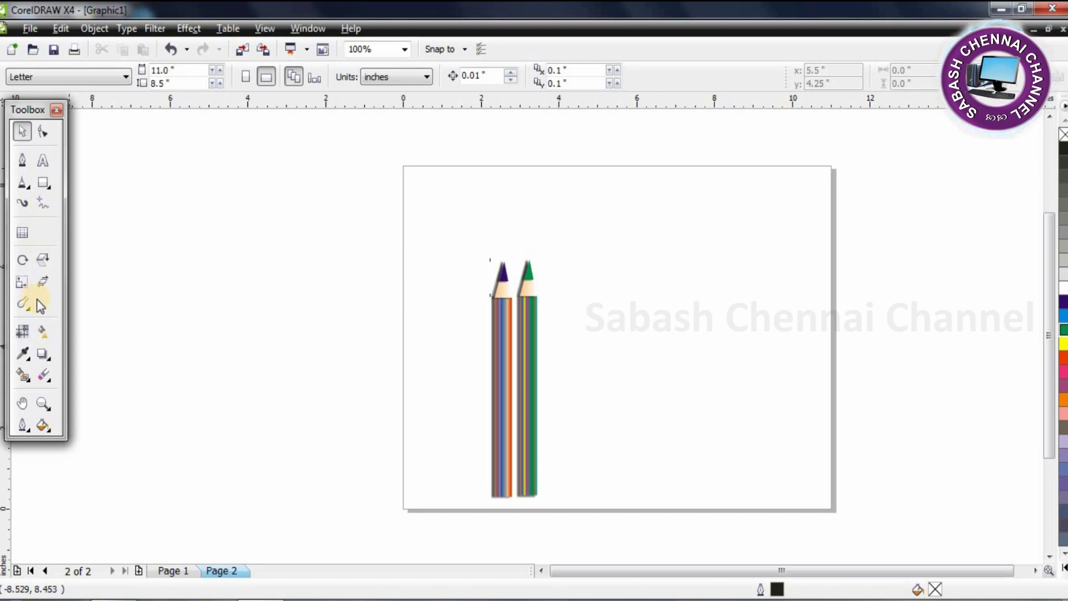
# - Group the purple-tipped pencil's parts and move it left to a centre of about x 1.45, y 3.23 inches
pyautogui.moveTo(471, 245)
pyautogui.mouseDown()
pyautogui.moveTo(528, 398)
pyautogui.moveTo(514, 523)
pyautogui.mouseUp()
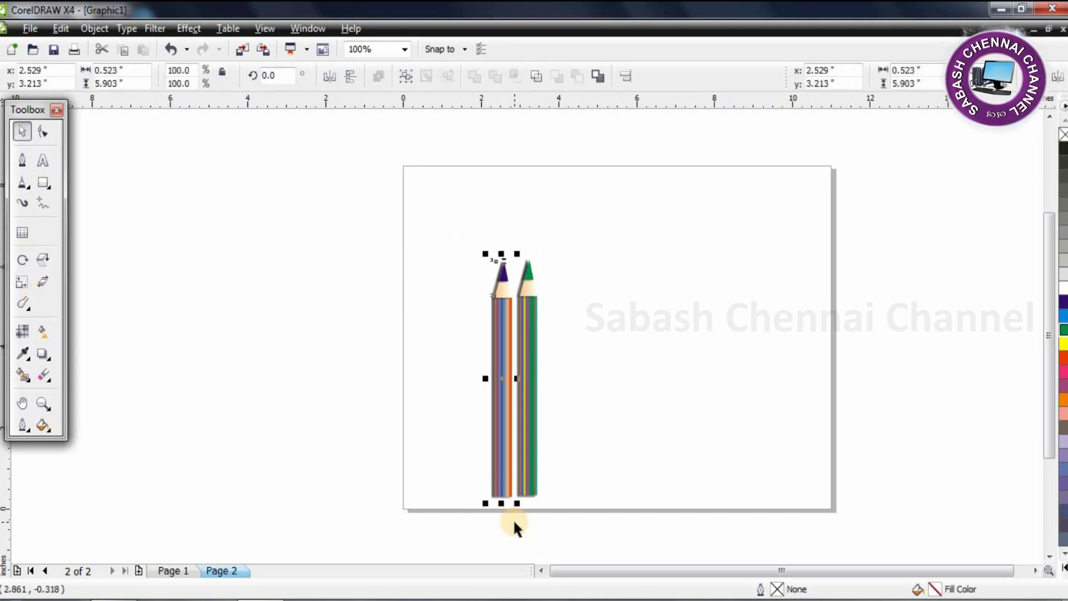
pyautogui.moveTo(502, 328); pyautogui.dragTo(458, 330)
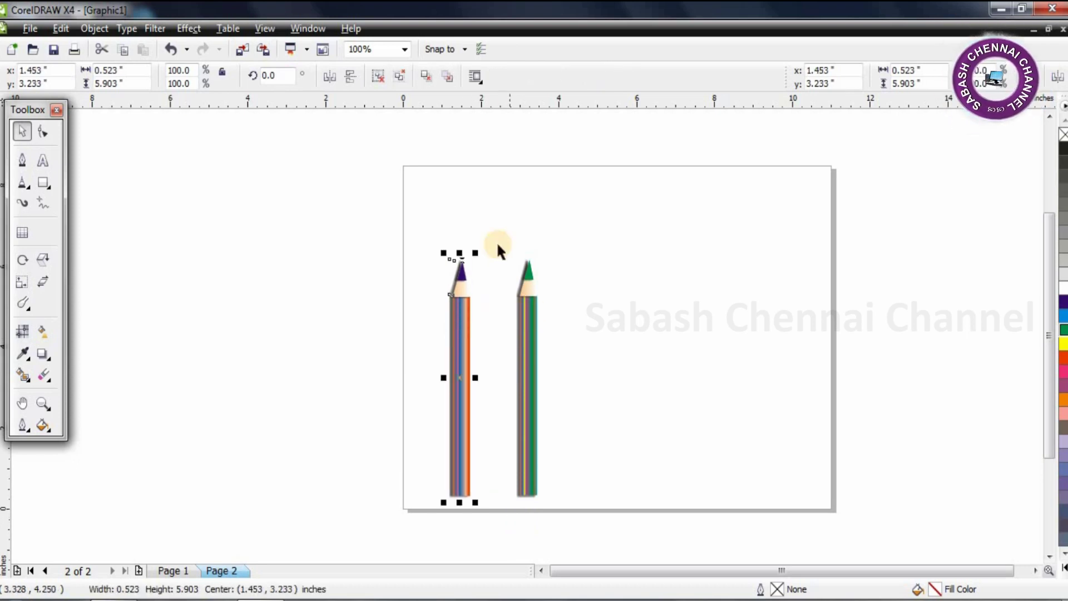
pyautogui.moveTo(558, 497); pyautogui.dragTo(556, 512)
pyautogui.click(553, 470)
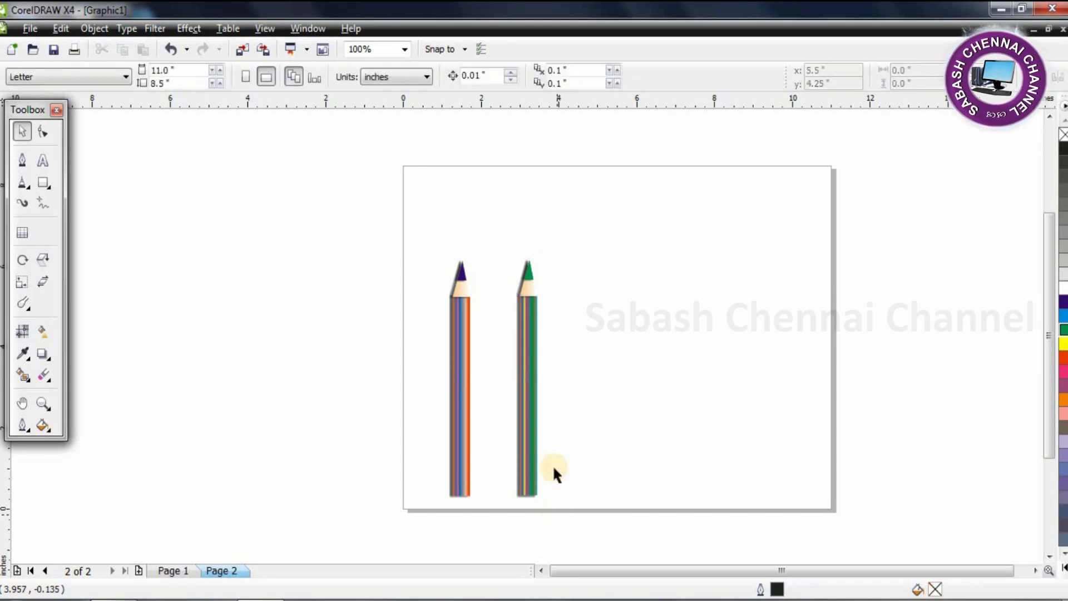
# - Group the green-tipped pencil, rotate it to about 73.9 degrees and move it into the right half of the page
pyautogui.moveTo(501, 241); pyautogui.dragTo(568, 509)
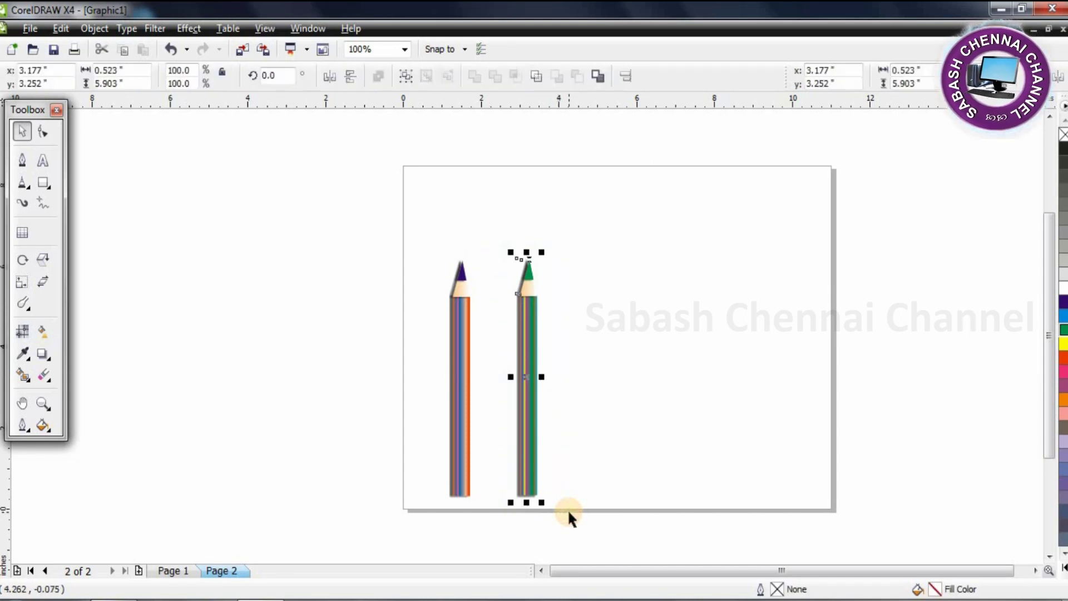
pyautogui.click(526, 453)
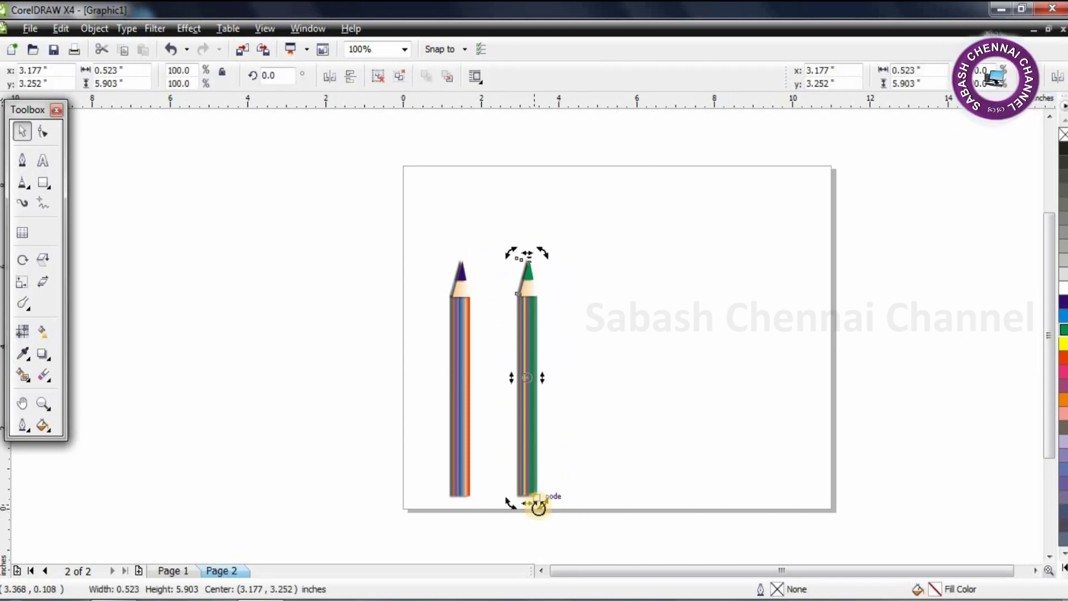
pyautogui.moveTo(600, 439)
pyautogui.mouseDown()
pyautogui.moveTo(645, 392)
pyautogui.moveTo(722, 427)
pyautogui.moveTo(705, 448)
pyautogui.mouseUp()
pyautogui.moveTo(590, 396)
pyautogui.mouseDown()
pyautogui.moveTo(744, 411)
pyautogui.moveTo(735, 409)
pyautogui.mouseUp()
pyautogui.click(545, 421)
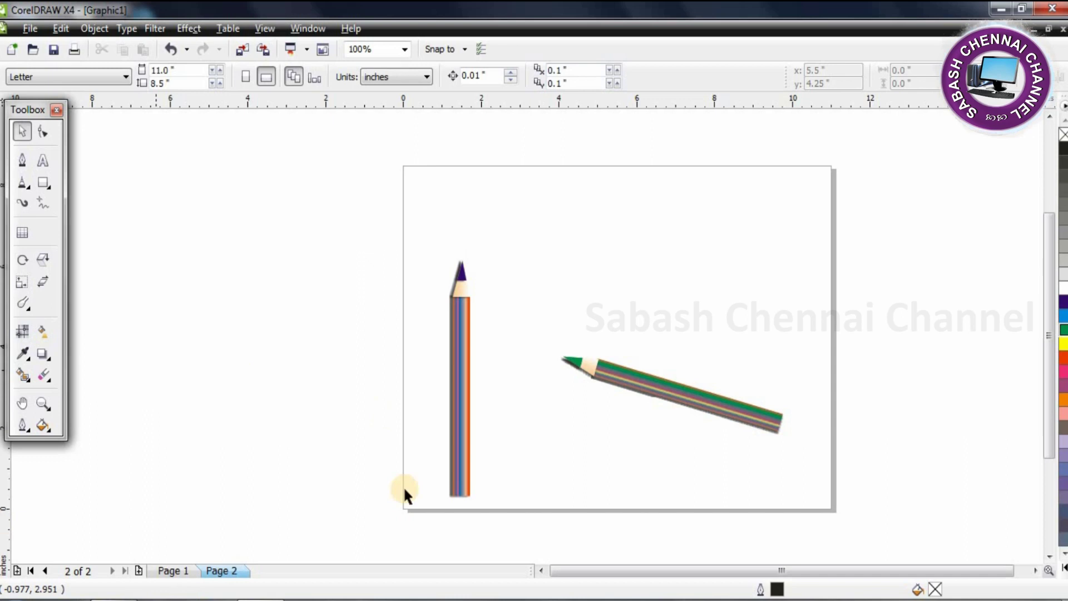
# - Shift the purple-tipped pencil left to about x 1.04 inches and move the green-tipped one to about x 7.59, y 1.61 inches
pyautogui.click(465, 367)
pyautogui.press('Left')
pyautogui.press('Left')
pyautogui.press('Left')
pyautogui.press('Left')
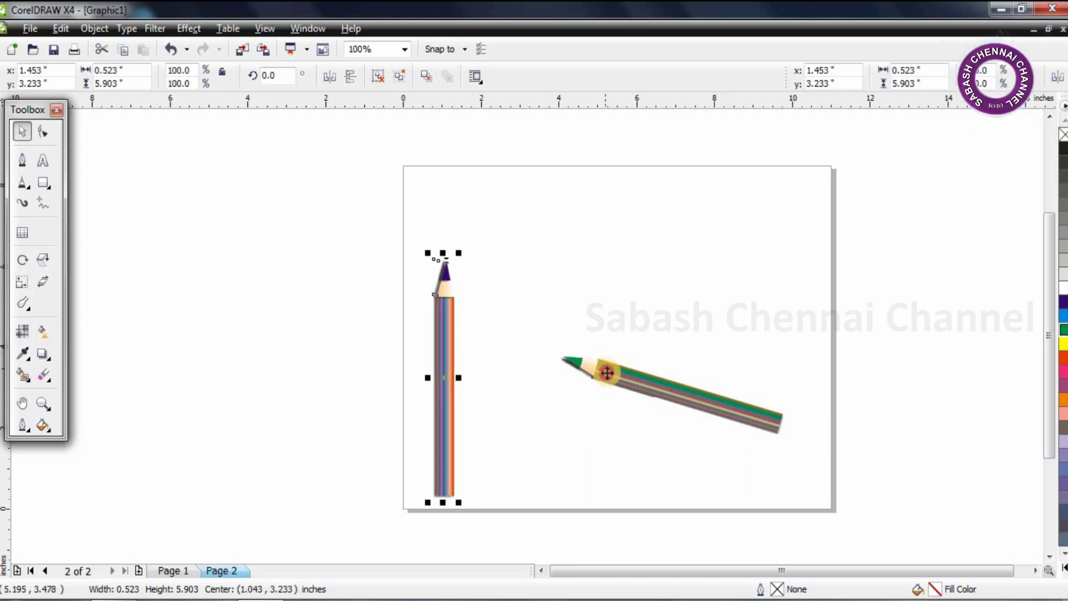
pyautogui.click(608, 373)
pyautogui.moveTo(635, 382)
pyautogui.mouseDown()
pyautogui.moveTo(687, 432)
pyautogui.moveTo(639, 432)
pyautogui.moveTo(663, 433)
pyautogui.mouseUp()
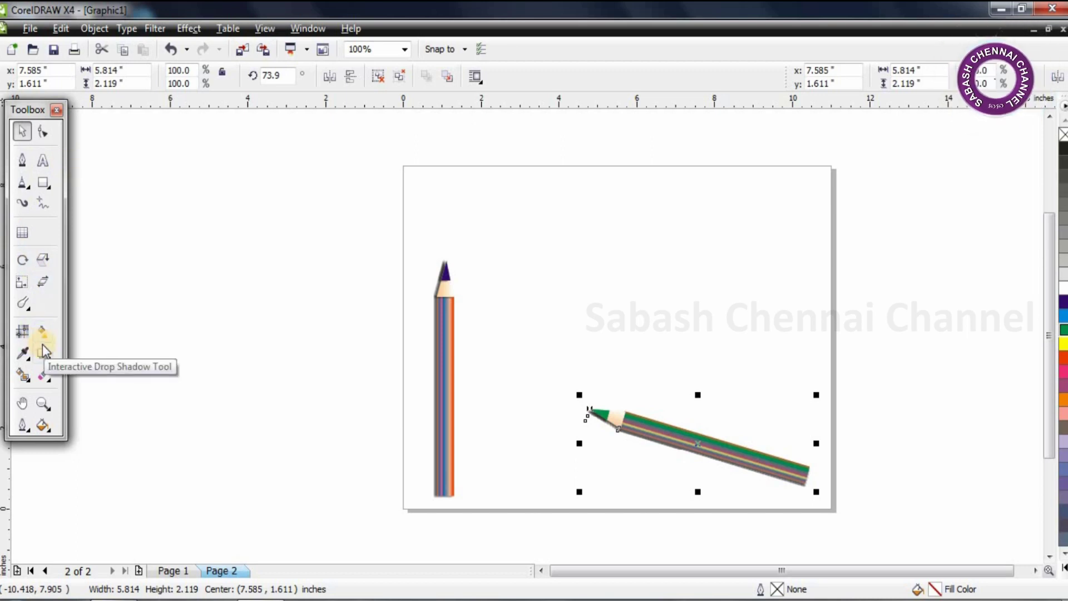
# - Draw a nine-point complex star about 4.74 by 4.35 inches between the pencils, touching the green pencil's tip
pyautogui.click(47, 190)
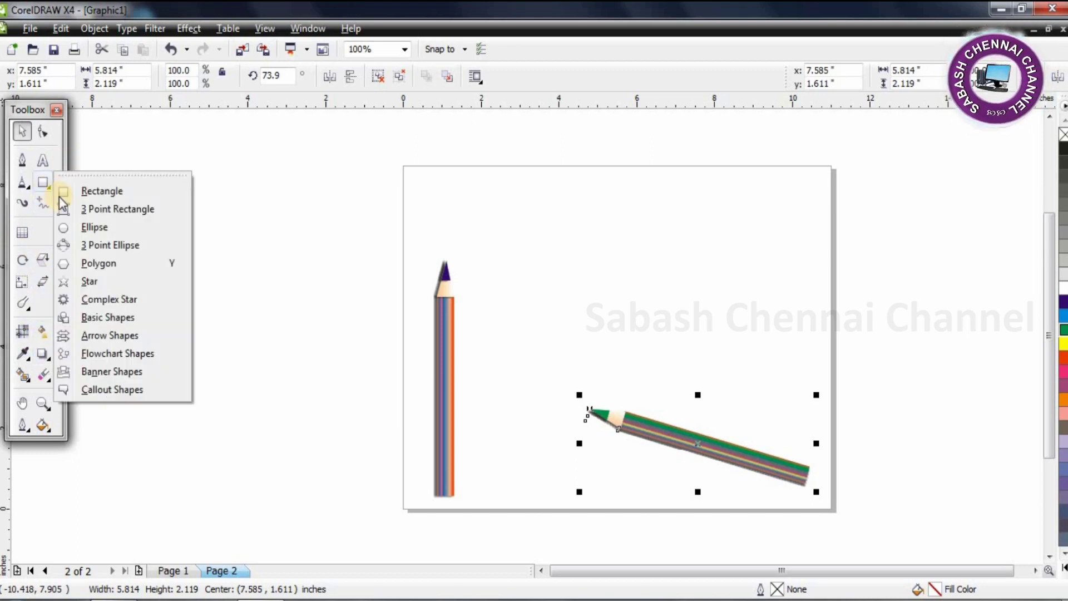
pyautogui.click(110, 301)
pyautogui.moveTo(525, 234)
pyautogui.mouseDown()
pyautogui.moveTo(653, 376)
pyautogui.moveTo(714, 417)
pyautogui.mouseUp()
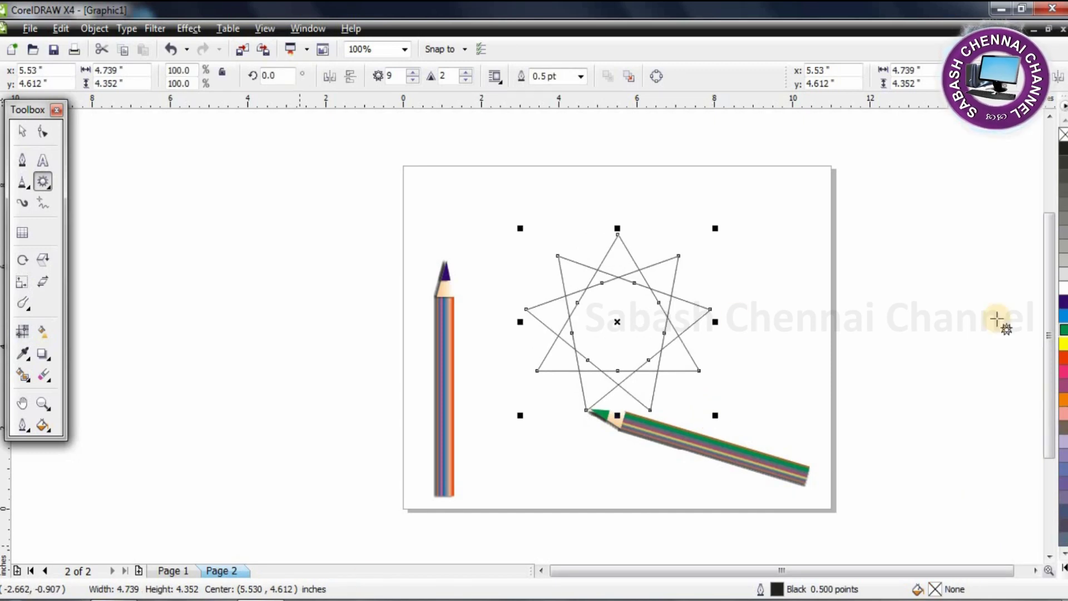
# - Fill the star with a linear fountain fill using the Cylinder - 03 preset
pyautogui.click(60, 438)
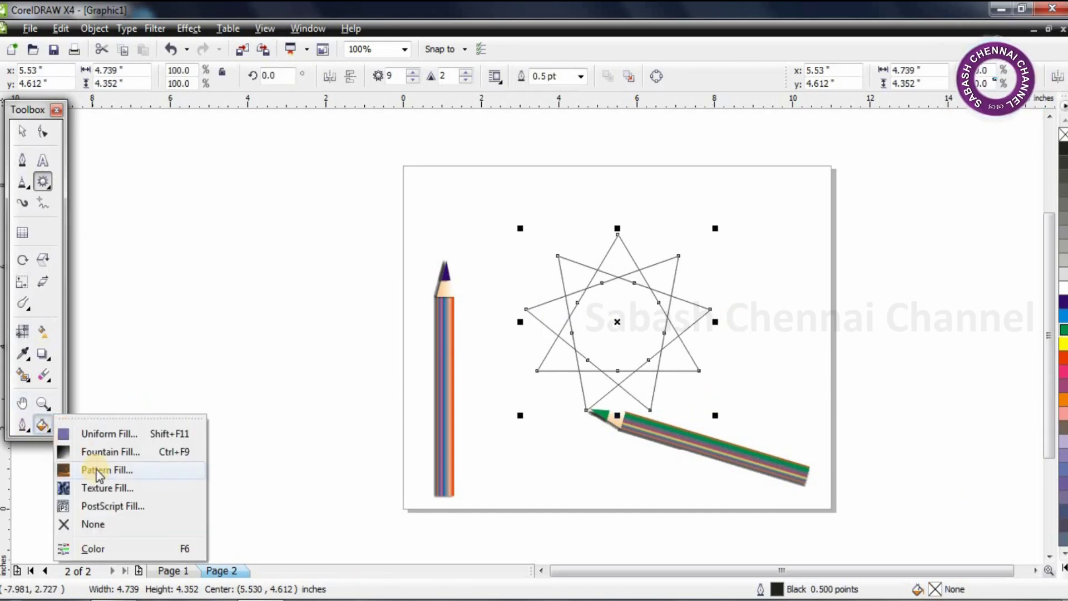
pyautogui.click(70, 448)
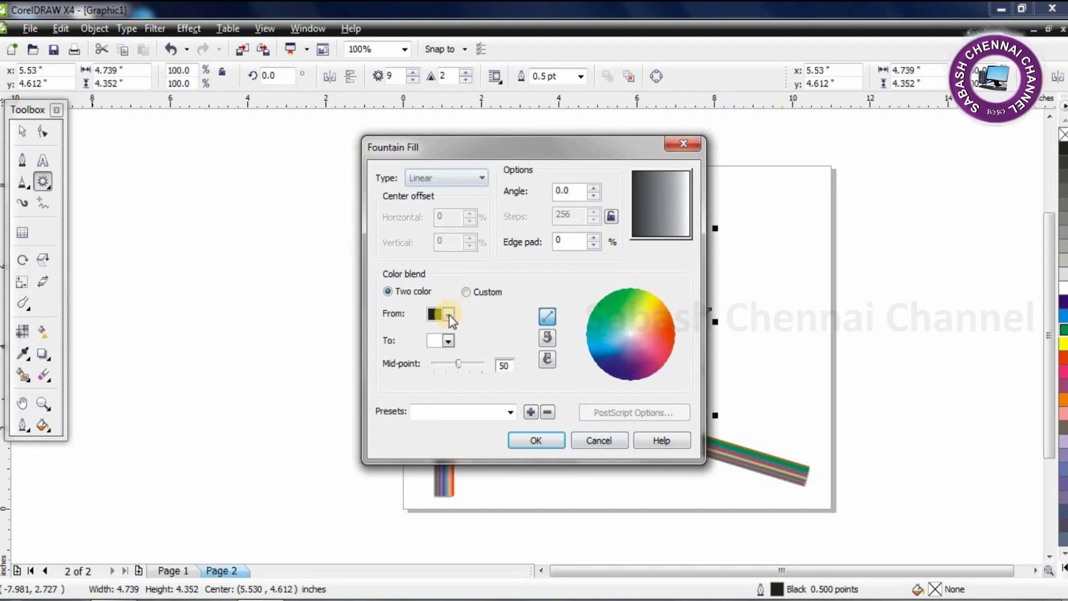
pyautogui.click(511, 412)
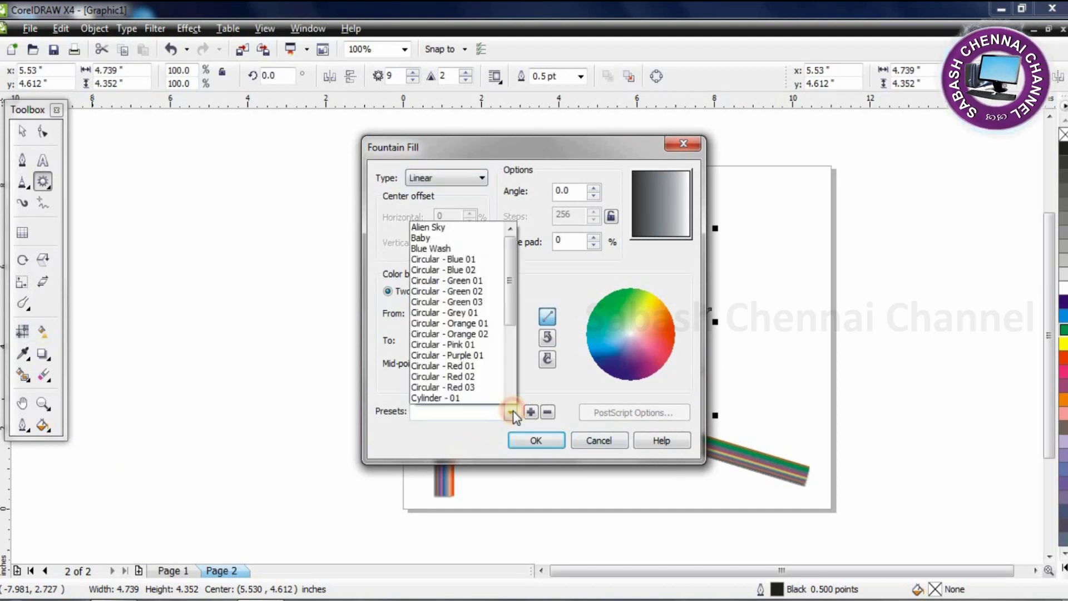
pyautogui.click(488, 281)
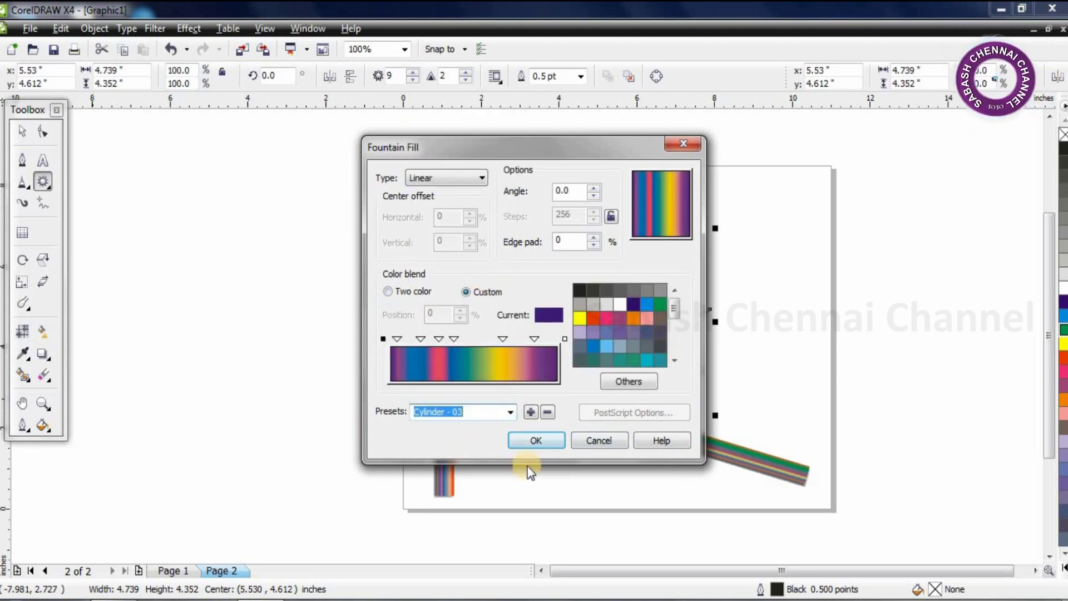
pyautogui.press('Return')
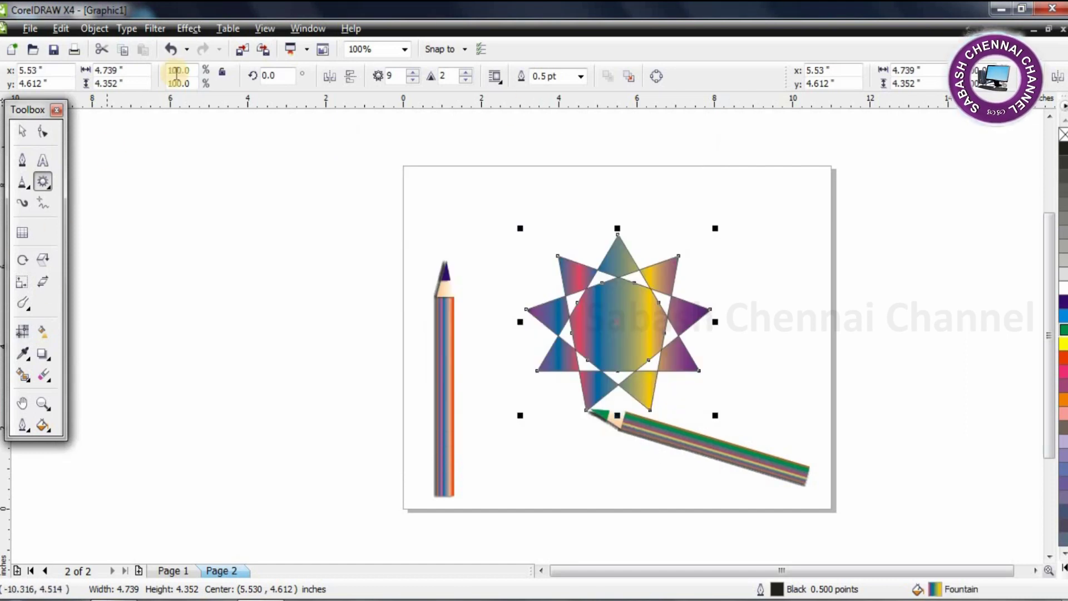
# - Change the star's fountain fill type to Radial
pyautogui.click(43, 426)
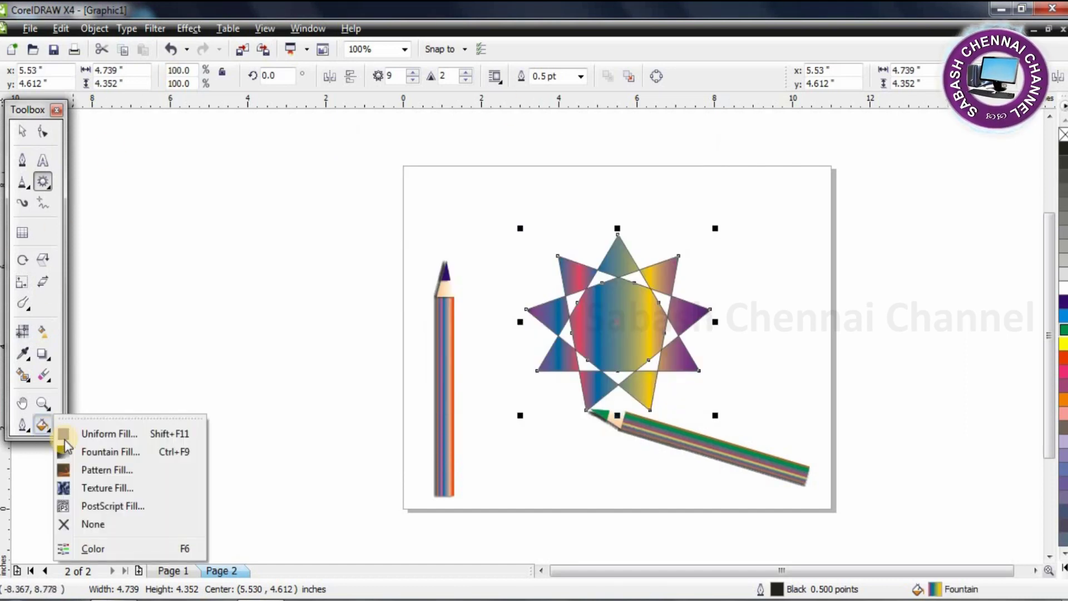
pyautogui.click(108, 449)
pyautogui.click(448, 178)
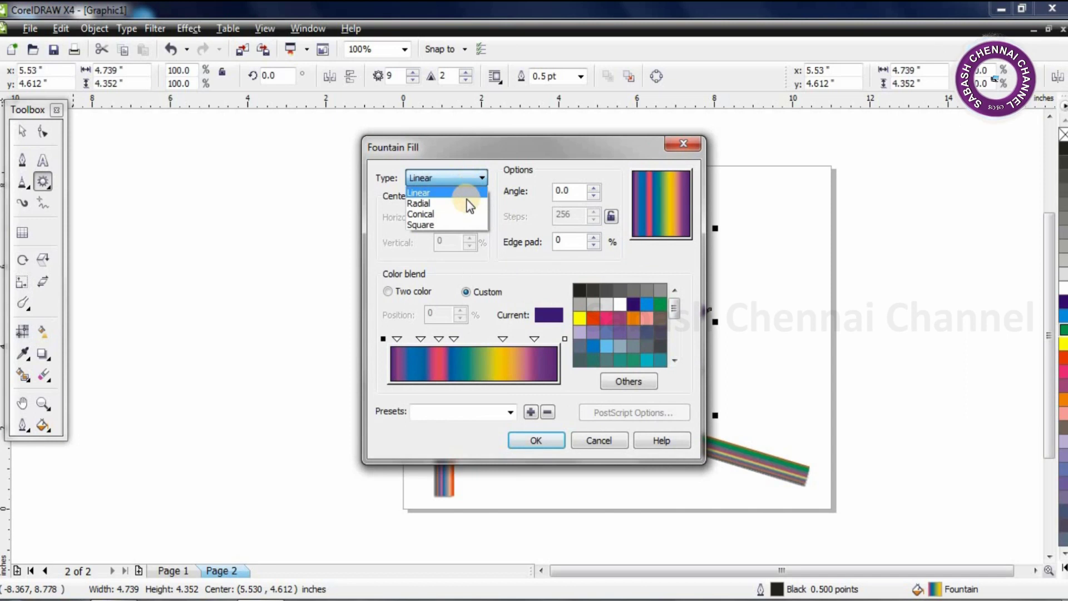
pyautogui.click(431, 199)
pyautogui.click(542, 439)
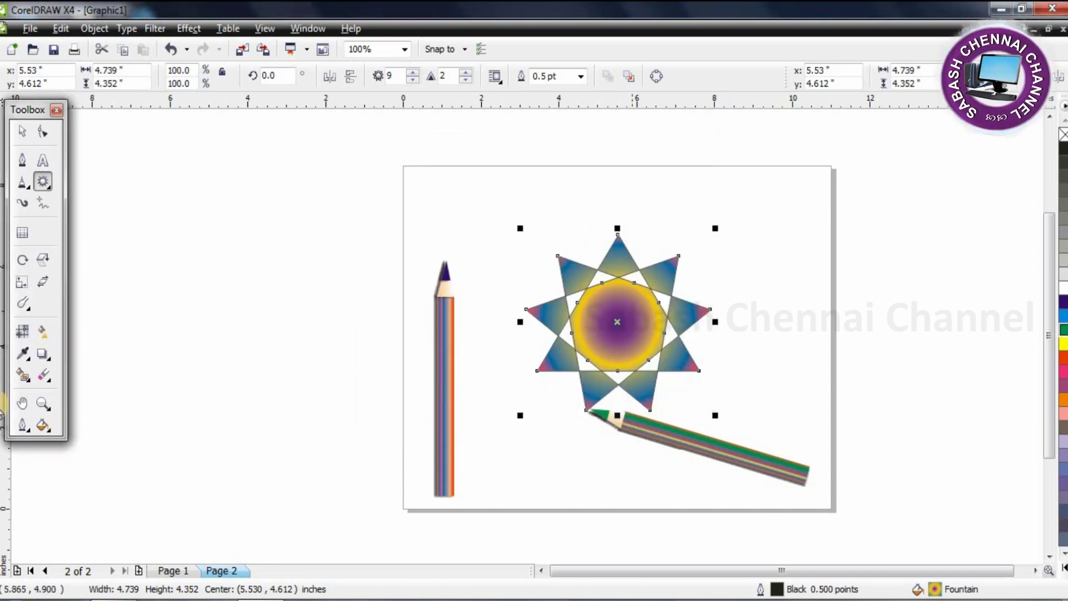
# - With the Interactive Fill tool, recolor the radial fill's outer end stop green and pull it inward so green fills the star's points
pyautogui.click(43, 333)
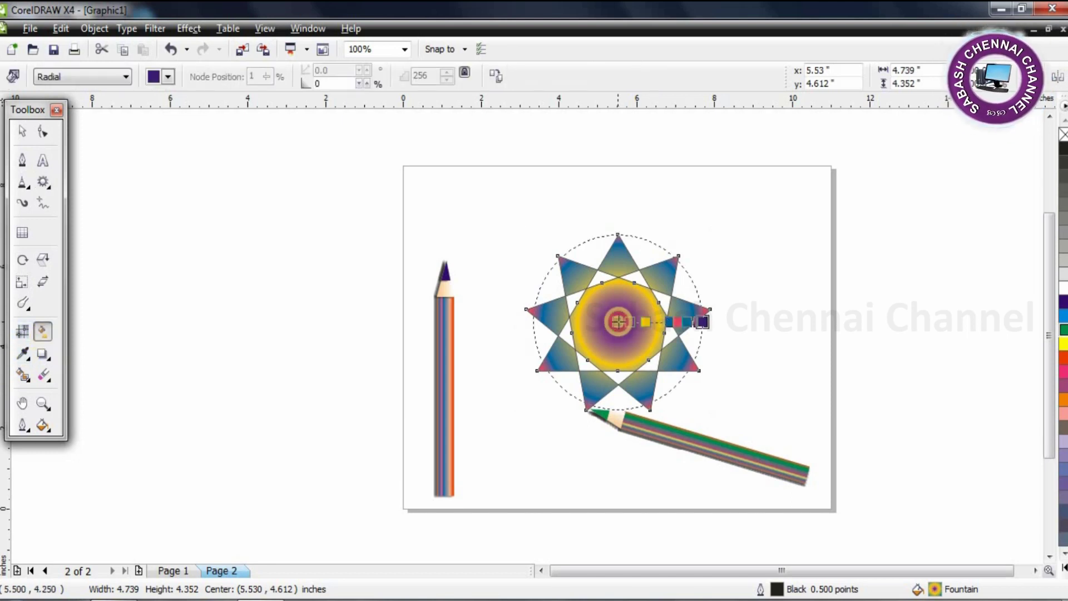
pyautogui.moveTo(618, 322); pyautogui.dragTo(674, 324)
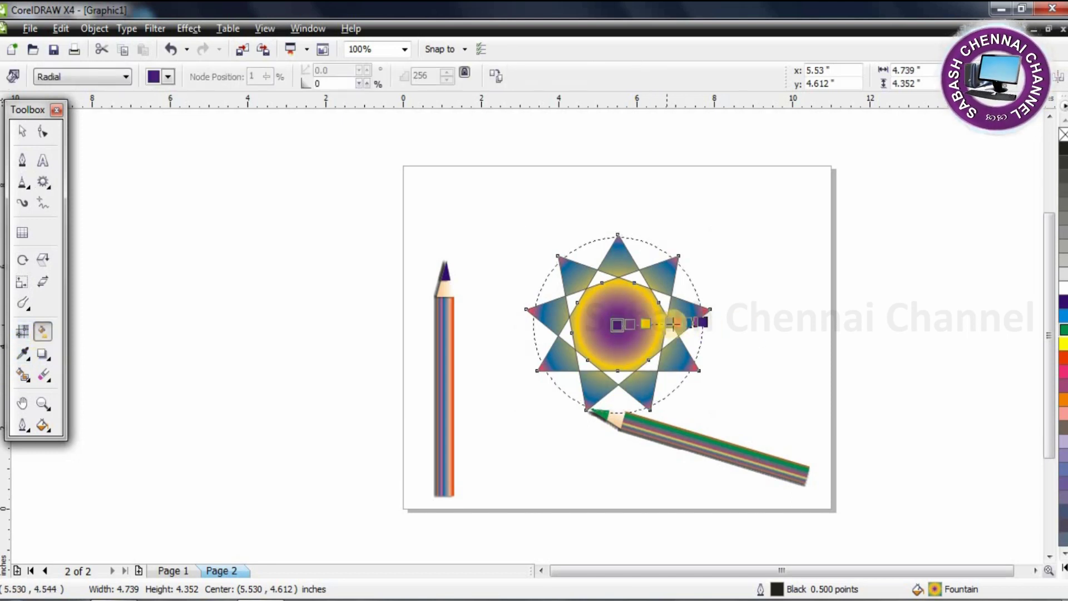
pyautogui.scroll(1, 525, 334)
pyautogui.moveTo(518, 334); pyautogui.dragTo(555, 338)
pyautogui.click(579, 333)
pyautogui.click(1062, 330)
pyautogui.click(568, 334)
pyautogui.moveTo(568, 334); pyautogui.dragTo(493, 390)
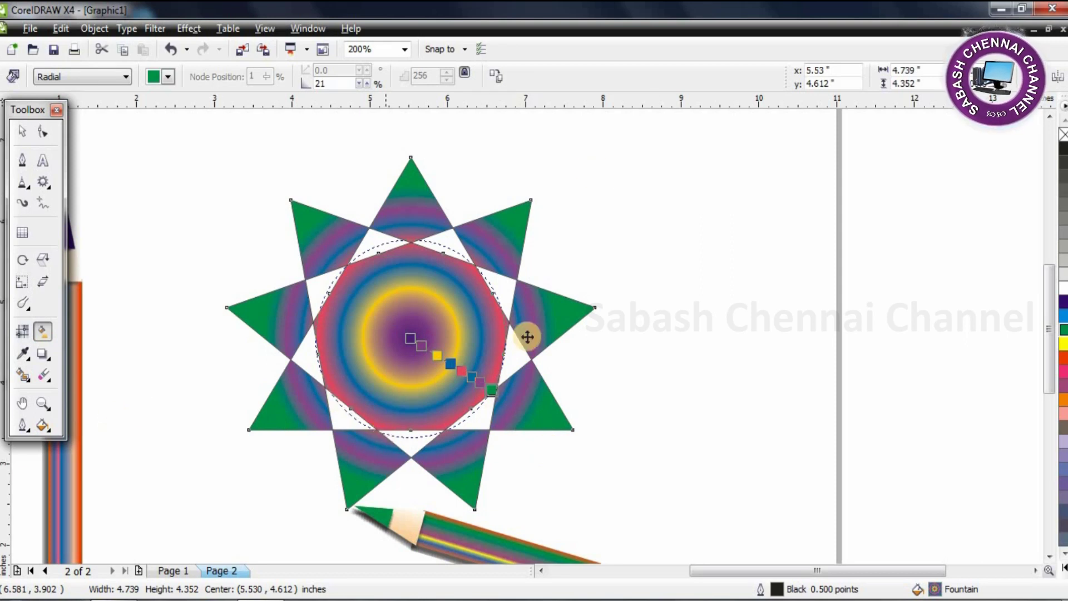
pyautogui.press('F3')
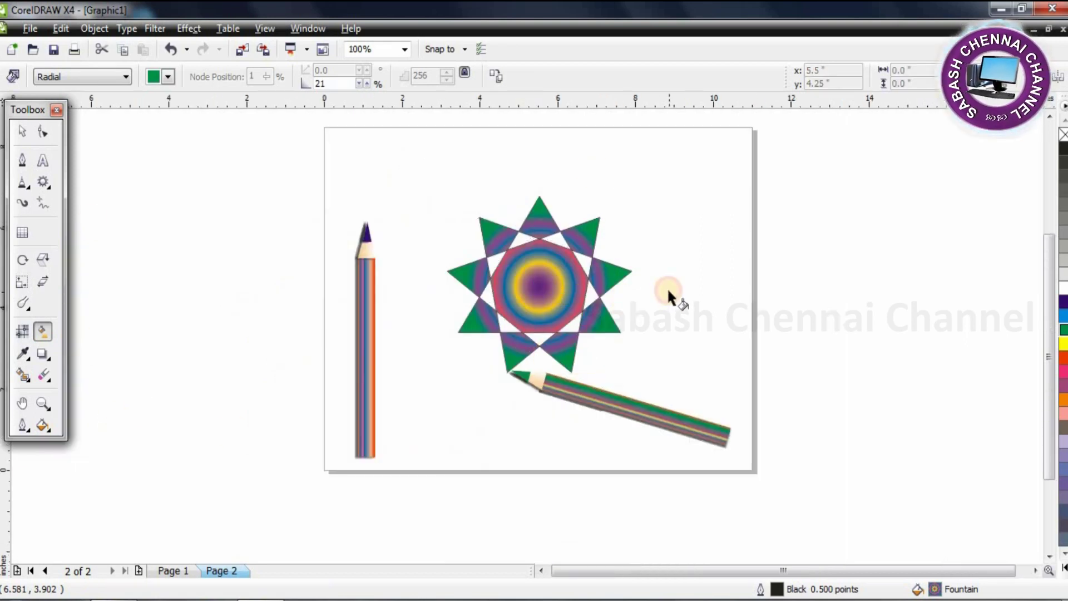
pyautogui.click(672, 296)
# - Shift the star right to about x 5.61 inches and apply the Flat Bottom Left drop shadow preset to it
pyautogui.click(22, 131)
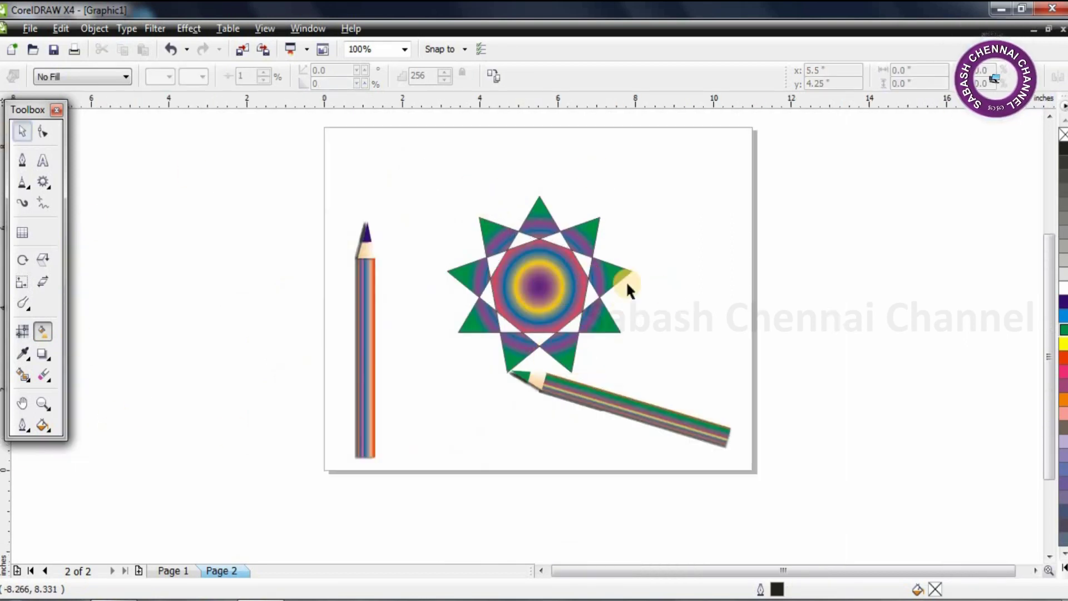
pyautogui.click(539, 229)
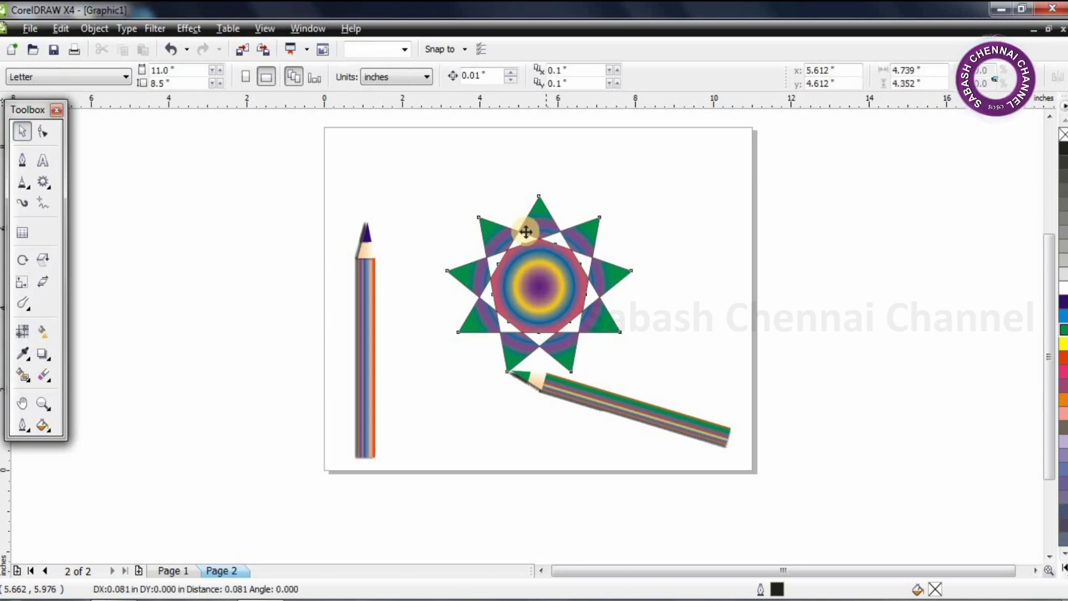
pyautogui.click(43, 354)
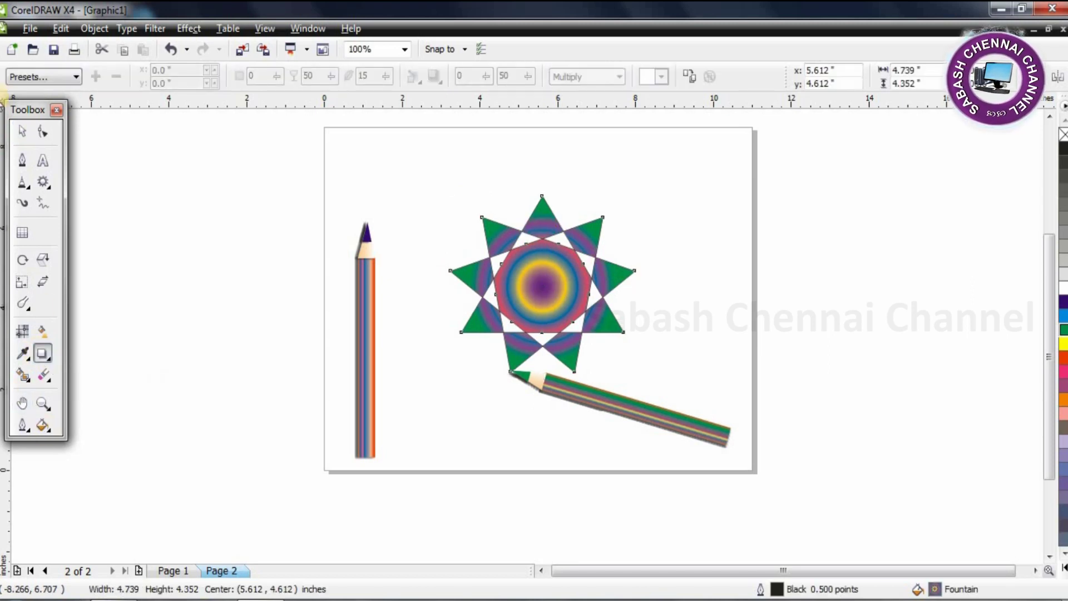
pyautogui.click(39, 77)
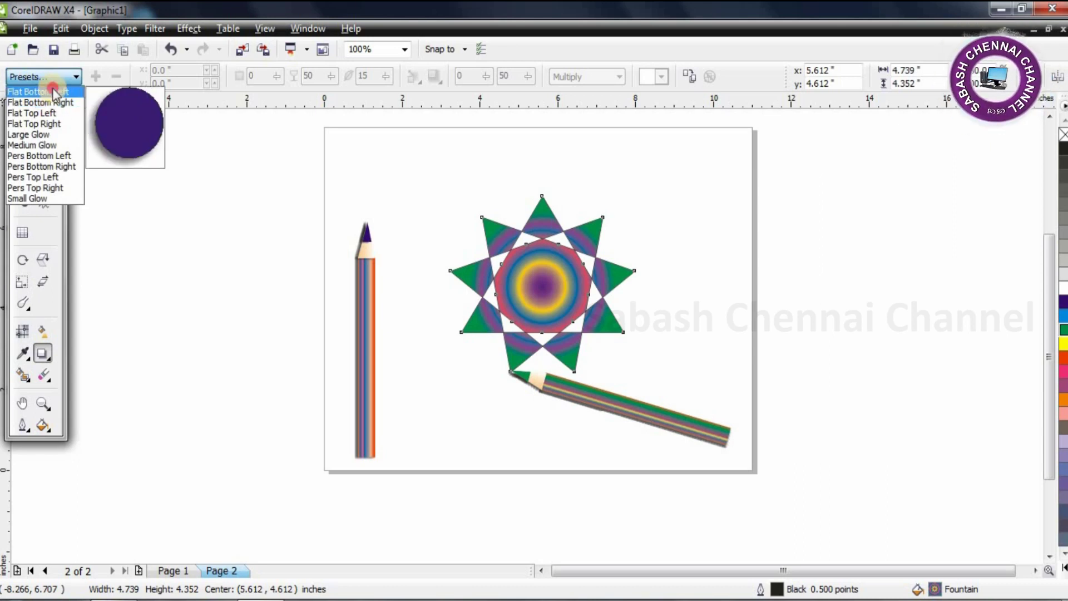
pyautogui.click(53, 90)
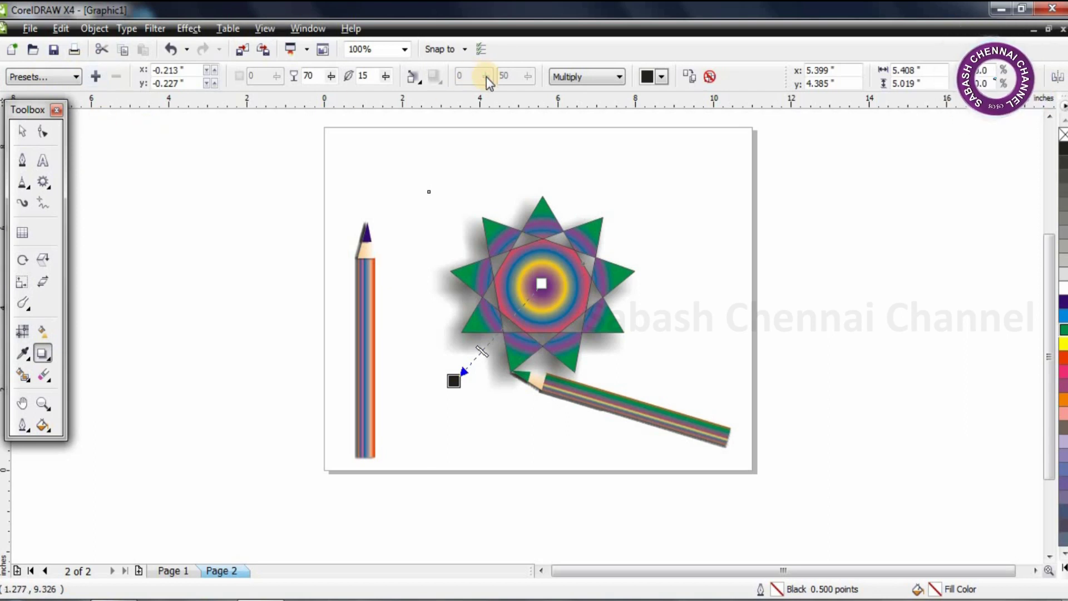
# - Centre the star's shadow at offset 0.0, 0.0, raise its opacity to 84 and set its blending to Normal
pyautogui.moveTo(482, 352); pyautogui.dragTo(501, 329)
pyautogui.moveTo(451, 381); pyautogui.dragTo(473, 339)
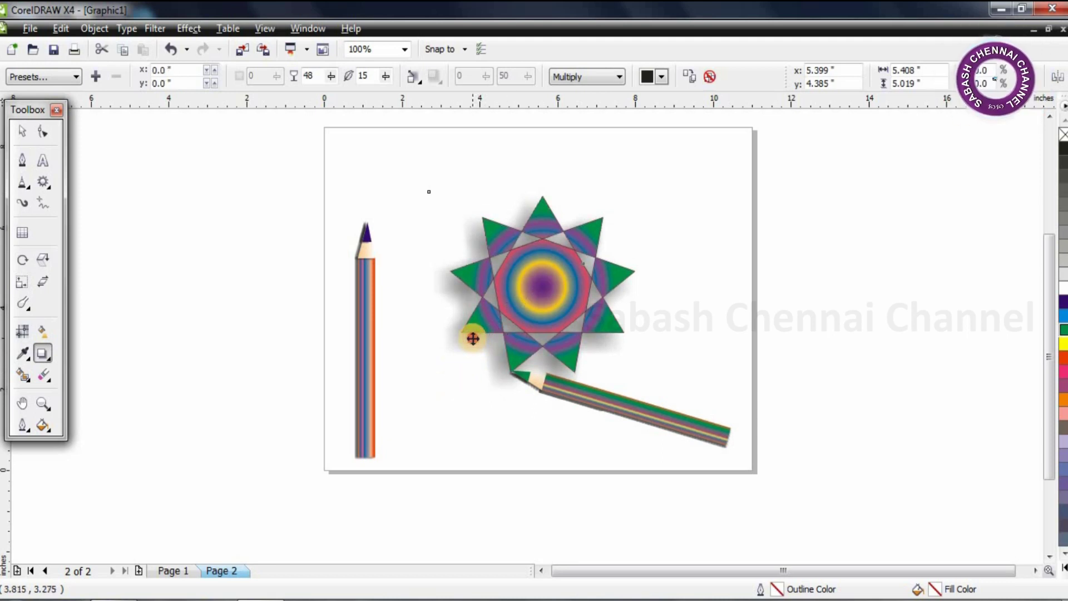
pyautogui.moveTo(509, 309); pyautogui.dragTo(487, 330)
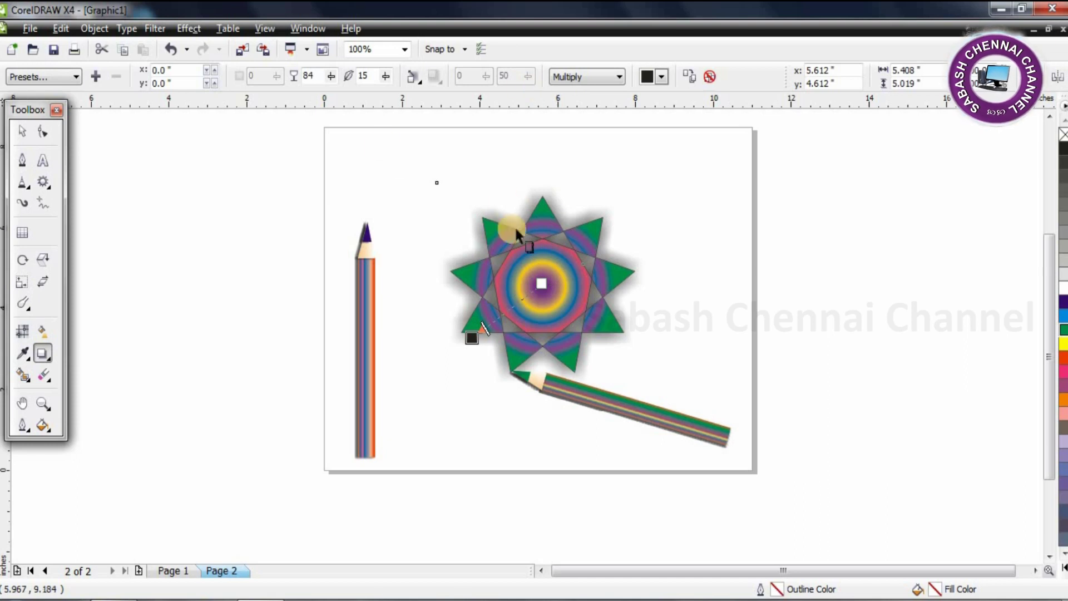
pyautogui.click(593, 77)
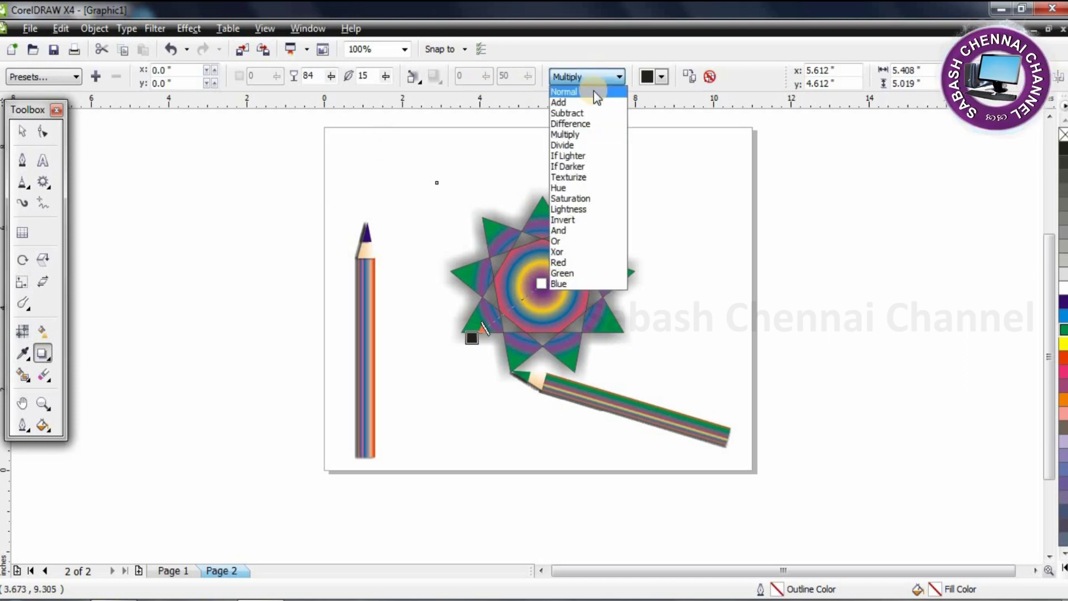
pyautogui.click(593, 91)
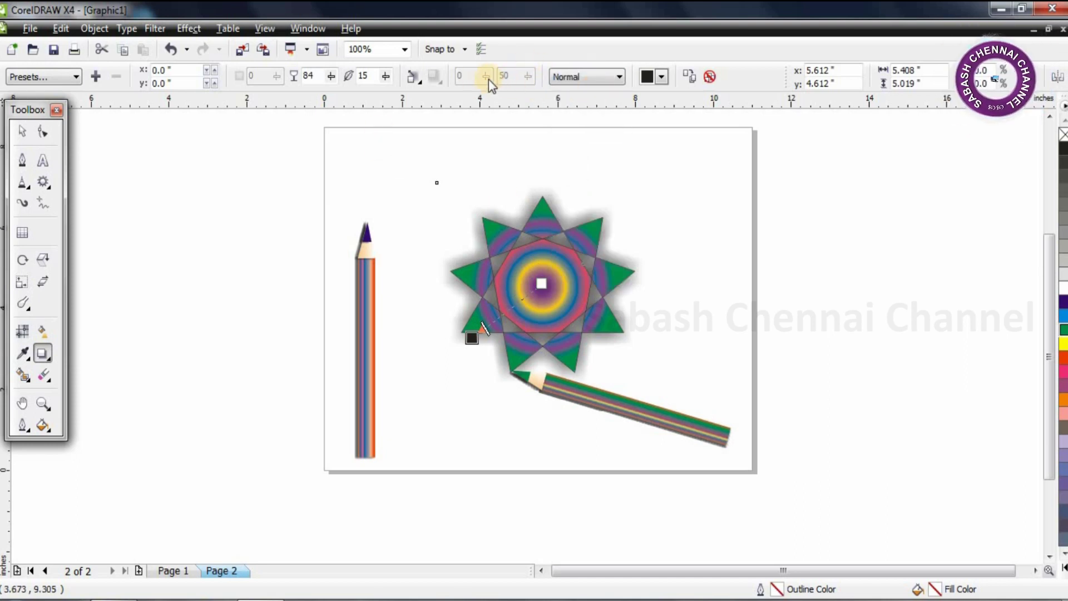
# - Set the star's drop shadow to opacity 100, feathering 6 and a yellow colour
pyautogui.click(331, 77)
pyautogui.moveTo(350, 99); pyautogui.dragTo(375, 87)
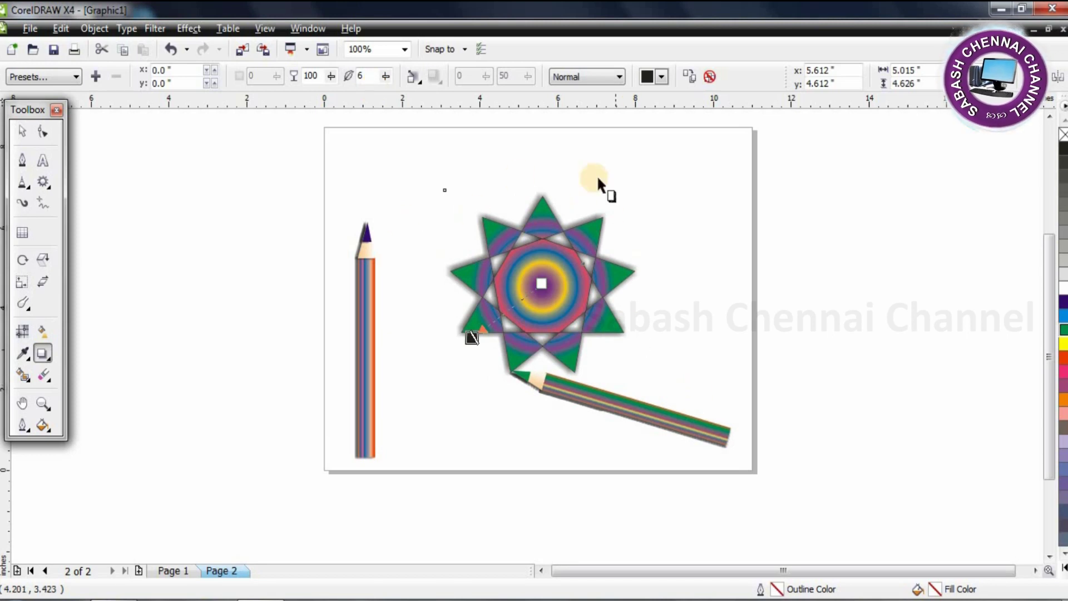
pyautogui.click(662, 78)
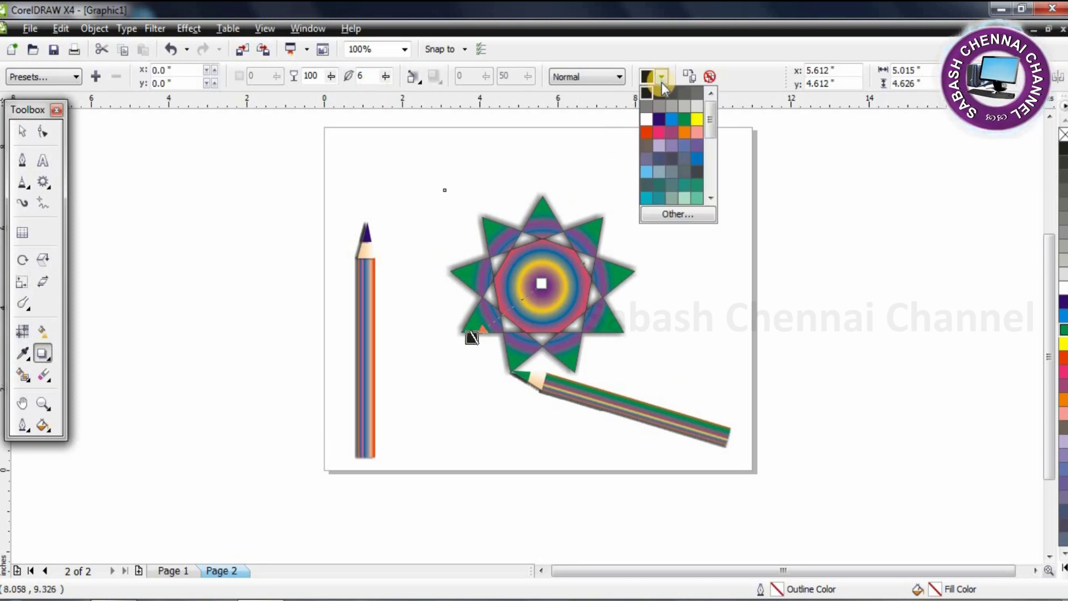
pyautogui.click(699, 119)
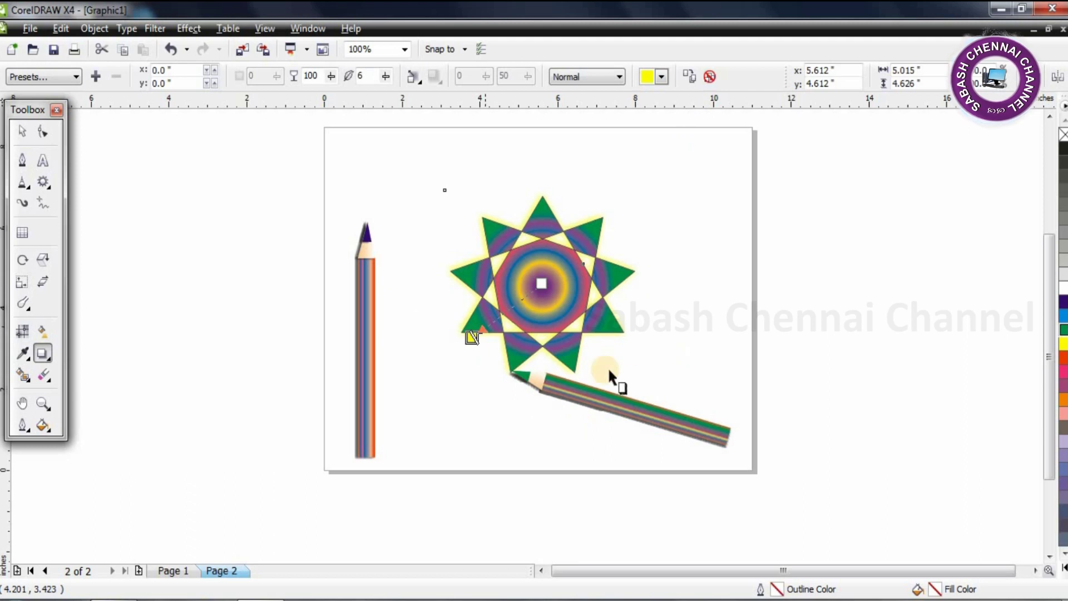
# - Move the tilted pencil up so its tip overlaps the star's lower-left point and bring it to the front of the page
pyautogui.click(21, 133)
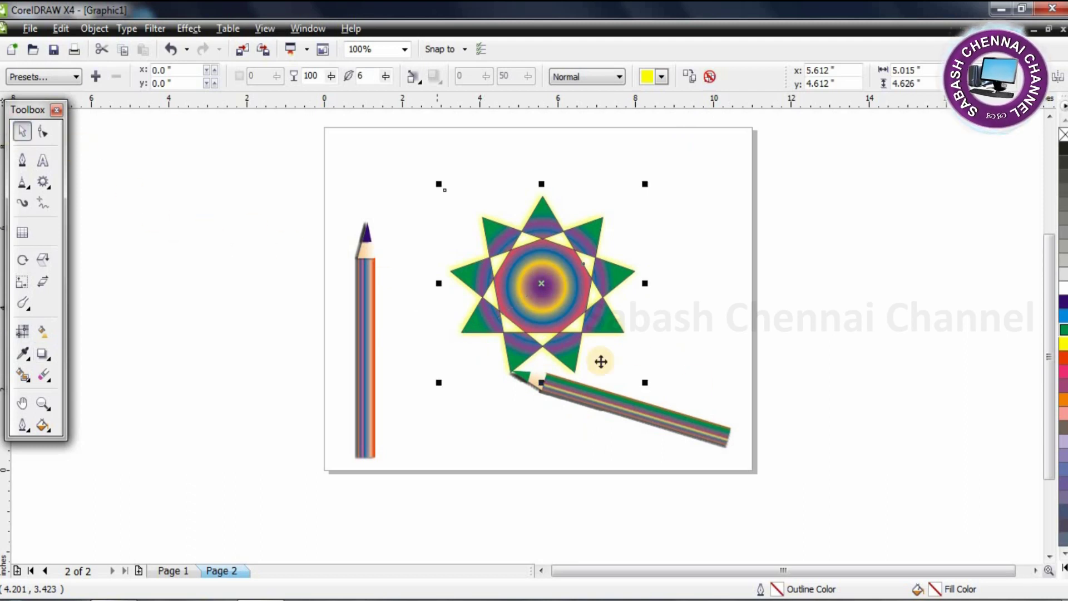
pyautogui.click(655, 422)
pyautogui.click(645, 419)
pyautogui.moveTo(646, 417); pyautogui.dragTo(646, 404)
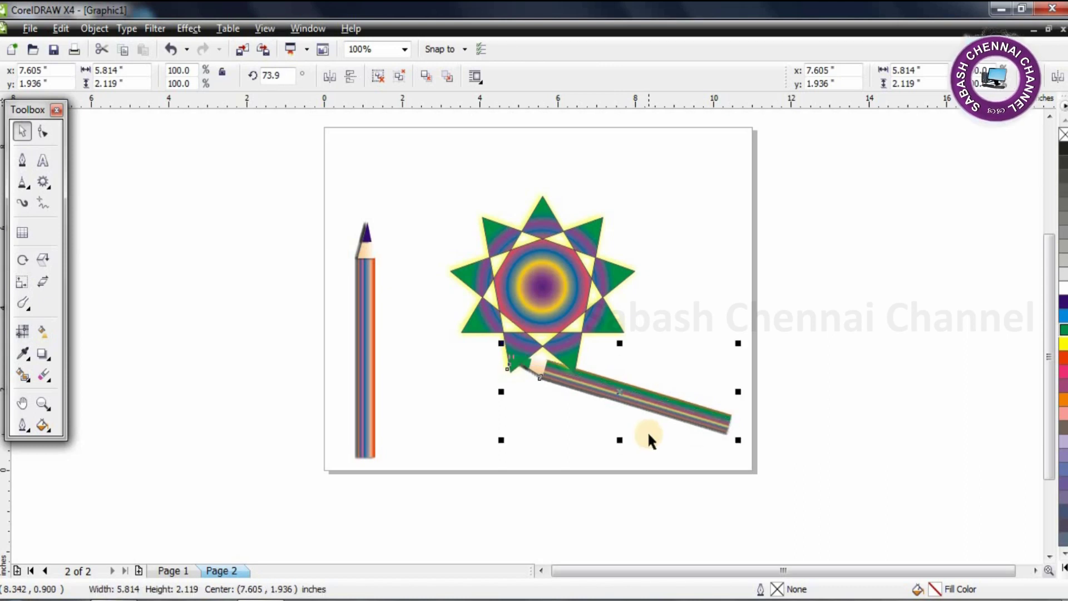
pyautogui.rightClick(646, 404)
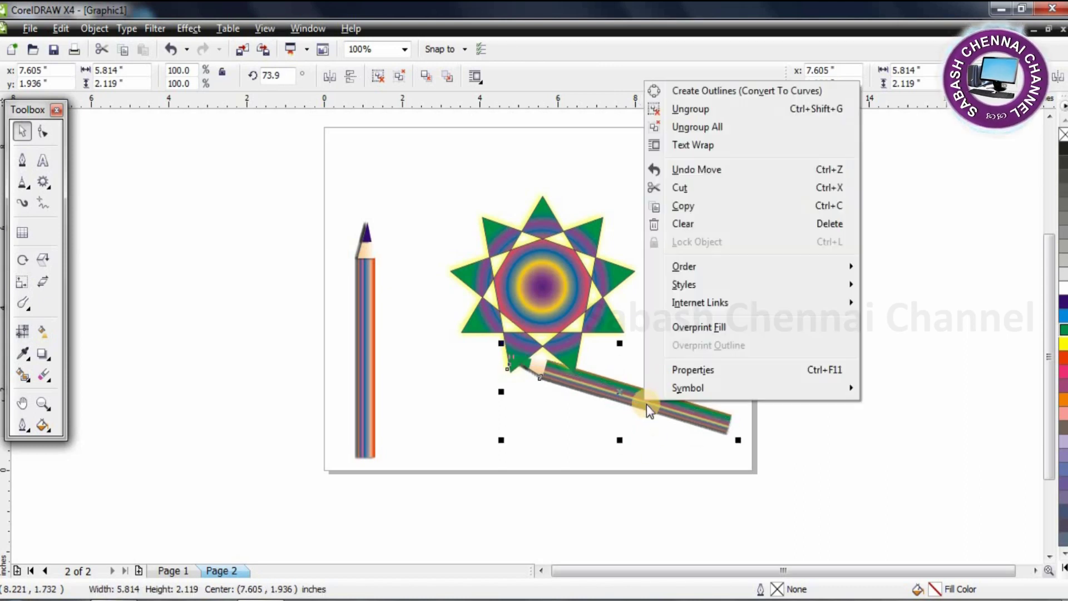
pyautogui.moveTo(709, 270)
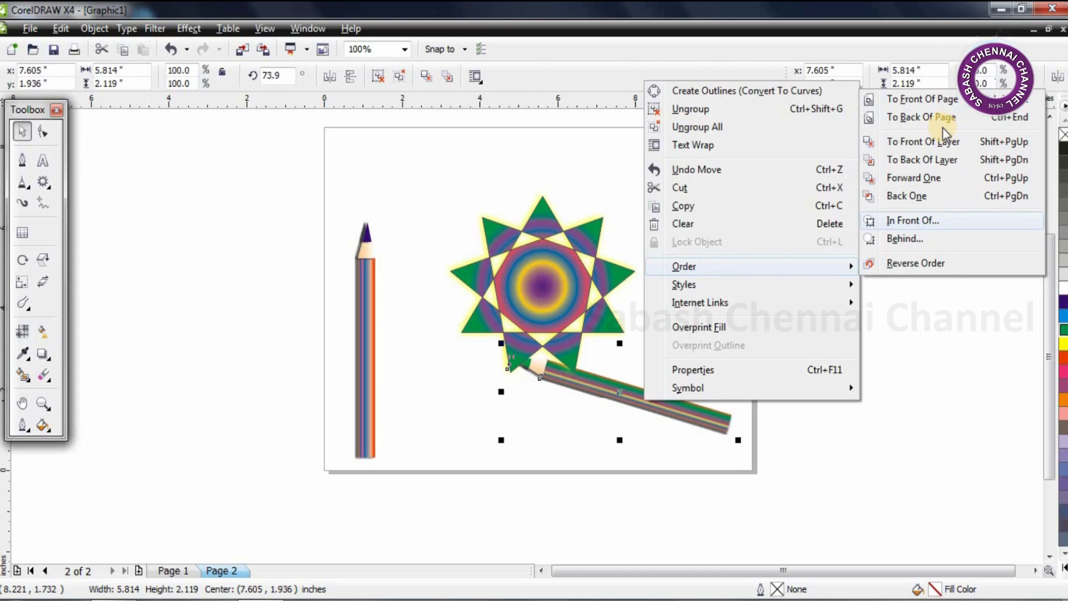
pyautogui.click(945, 102)
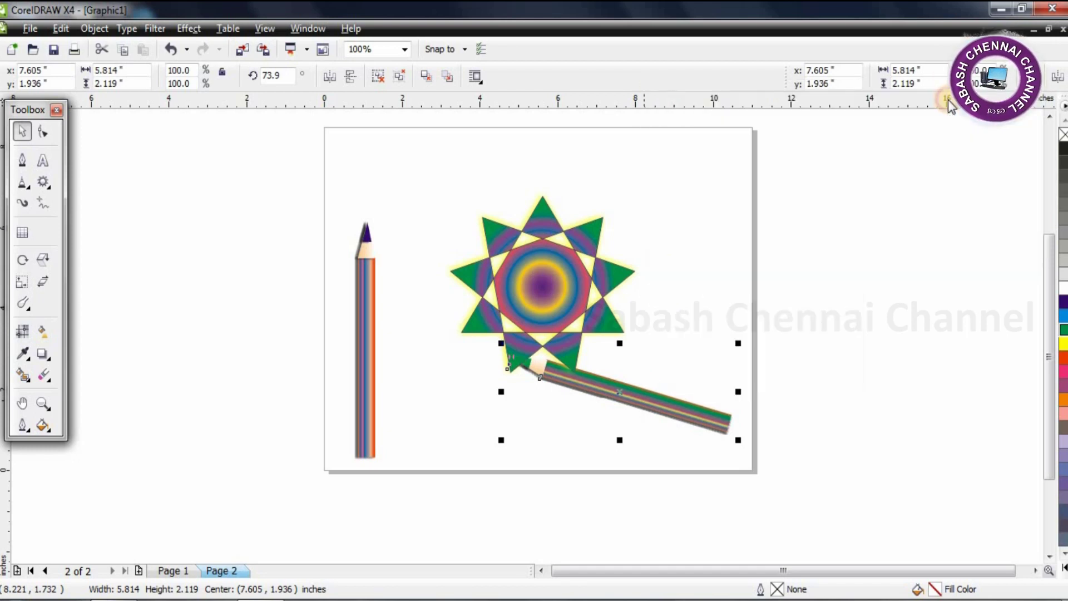
# - Shift the tilted pencil further up and left, centring it at about x 7.38, y 2.21 inches
pyautogui.click(608, 425)
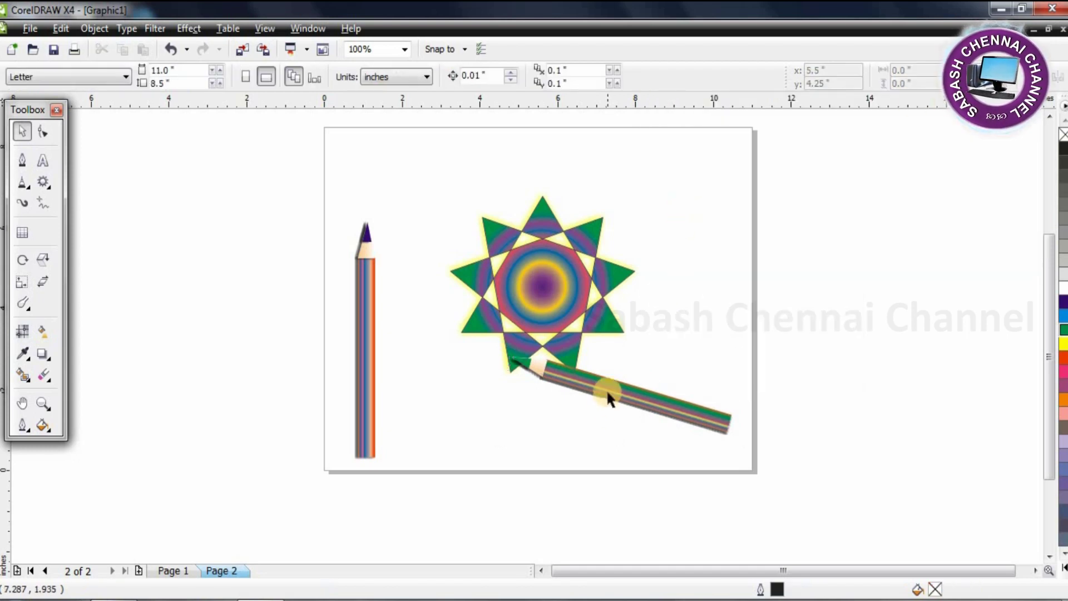
pyautogui.click(608, 395)
pyautogui.moveTo(613, 387)
pyautogui.mouseDown()
pyautogui.moveTo(611, 299)
pyautogui.moveTo(573, 326)
pyautogui.moveTo(600, 374)
pyautogui.moveTo(609, 353)
pyautogui.moveTo(604, 376)
pyautogui.mouseUp()
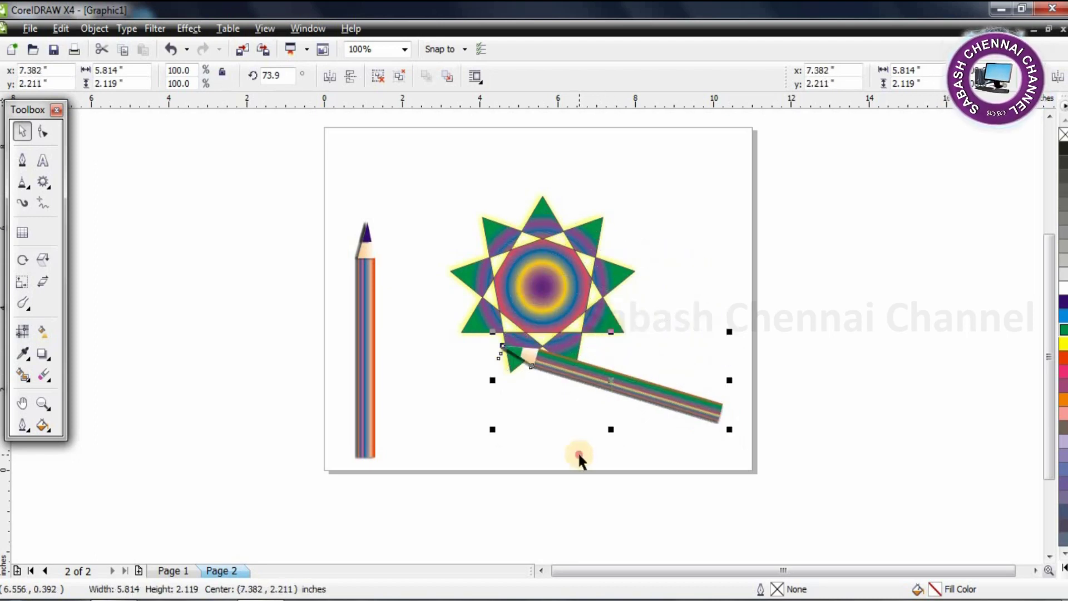
pyautogui.click(579, 455)
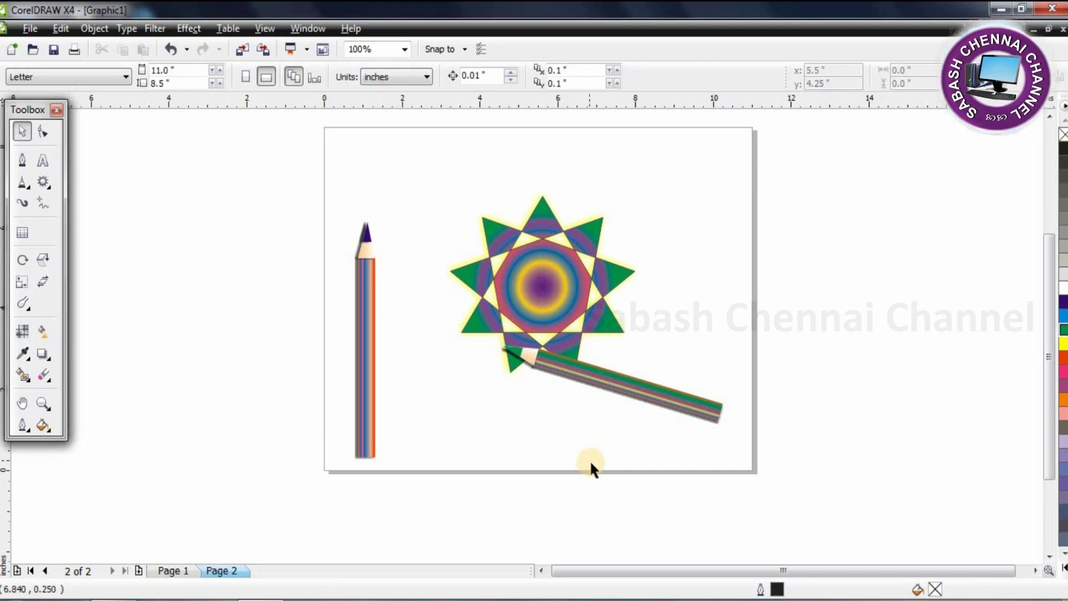
# - Draw a page-sized rectangle about 11.0 by 8.5 inches, send it behind the artwork and fill it with pink
pyautogui.click(49, 192)
pyautogui.click(70, 189)
pyautogui.moveTo(325, 127); pyautogui.dragTo(752, 470)
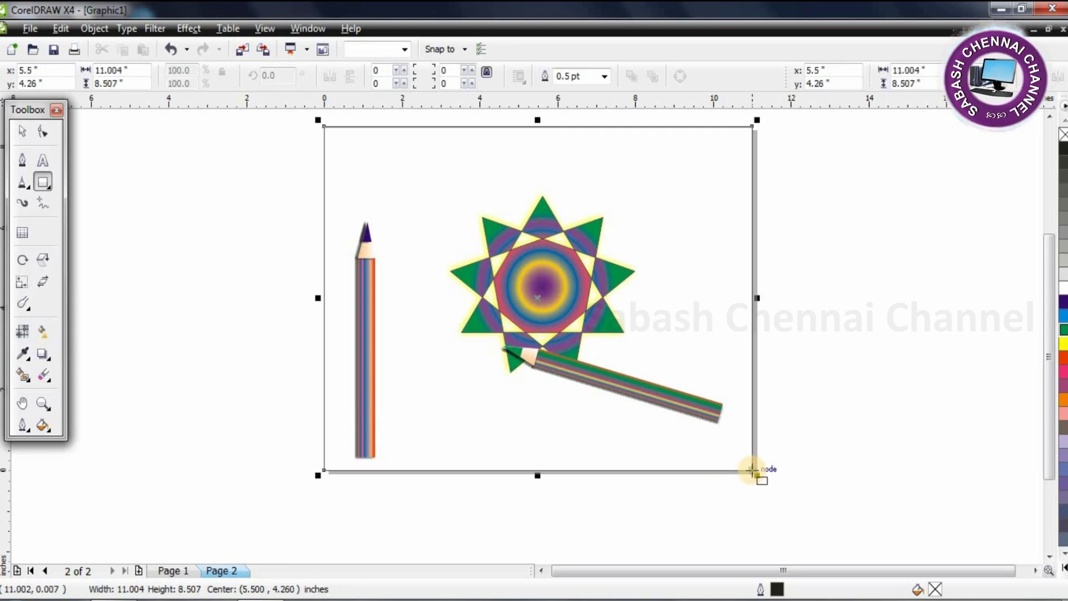
pyautogui.click(1065, 345)
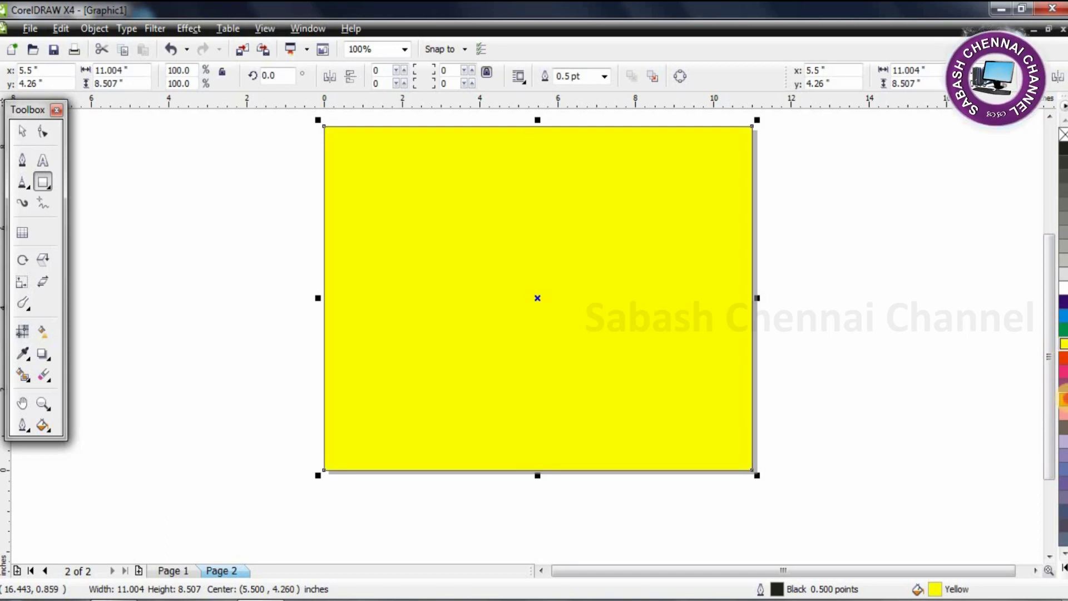
pyautogui.click(1063, 399)
pyautogui.hotkey('shift', 'pagedown')
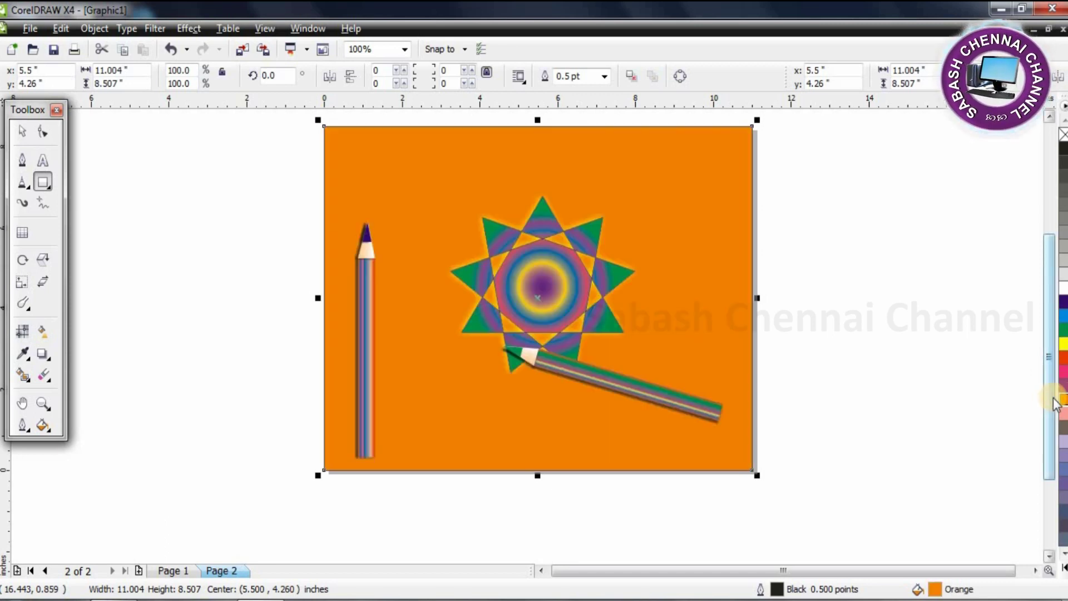
pyautogui.click(1064, 316)
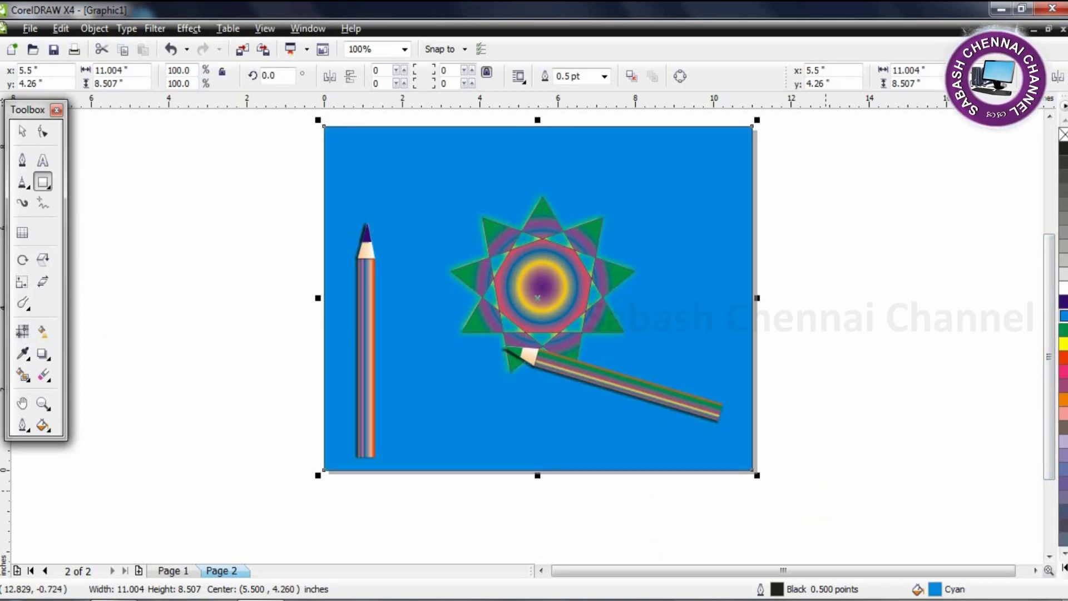
pyautogui.click(1064, 413)
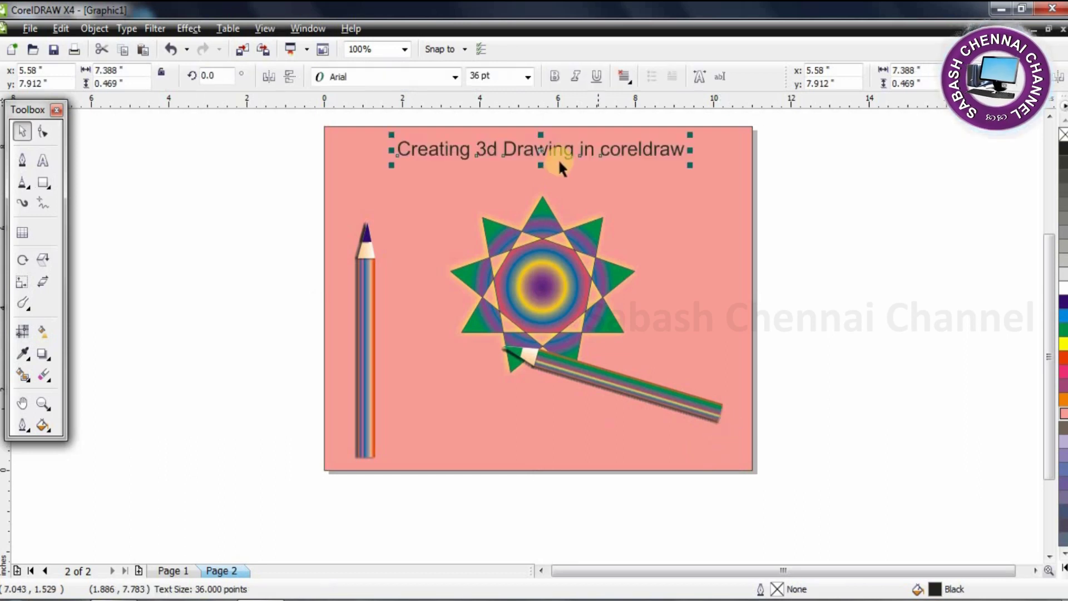
# - Colour the title "Creating 3d Drawing in coreldraw" blue and make it bold italic
pyautogui.click(1064, 302)
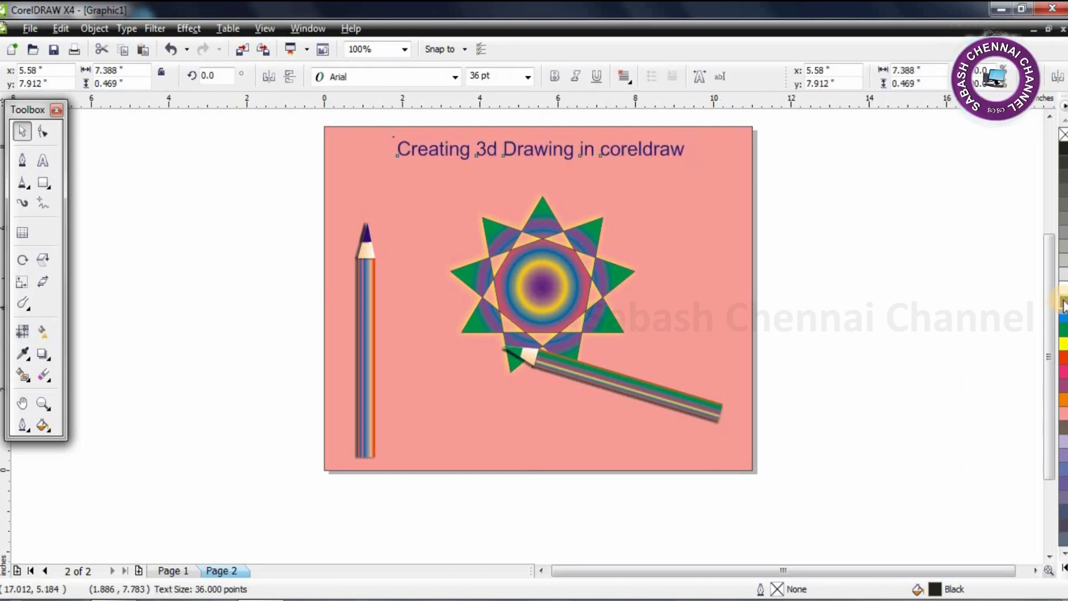
pyautogui.click(575, 76)
pyautogui.click(556, 76)
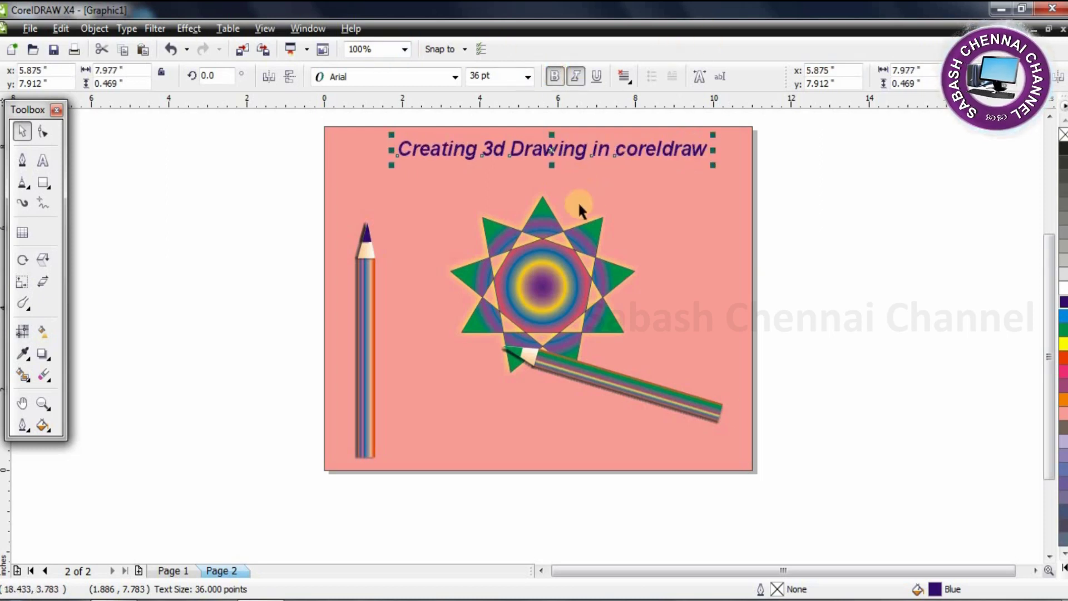
# - Move the tilted pencil slightly down and right so its tip rests inside the star's lower-left point
pyautogui.click(662, 434)
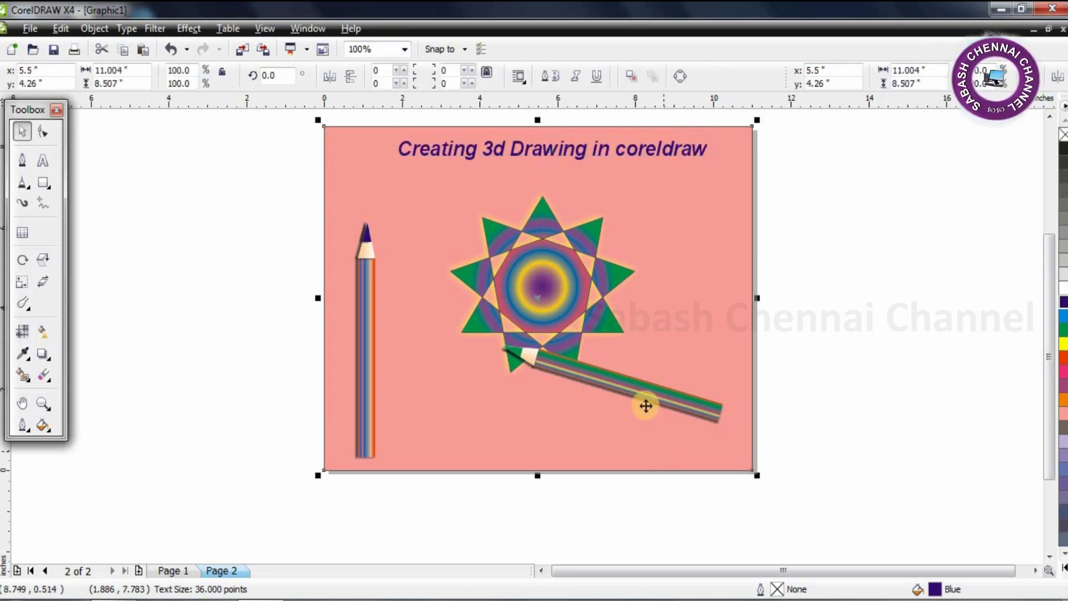
pyautogui.click(623, 386)
pyautogui.moveTo(630, 394); pyautogui.dragTo(640, 396)
pyautogui.click(349, 308)
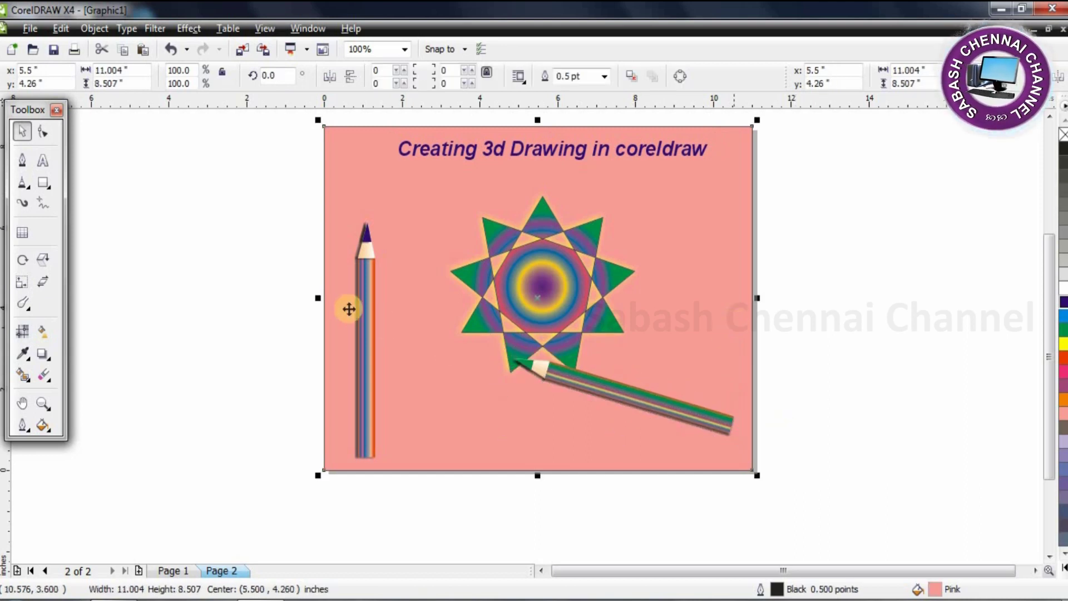
# - Duplicate the upright pencil and place the copy just to its right, centred at about x 1.75, y 3.33 inches
pyautogui.click(368, 306)
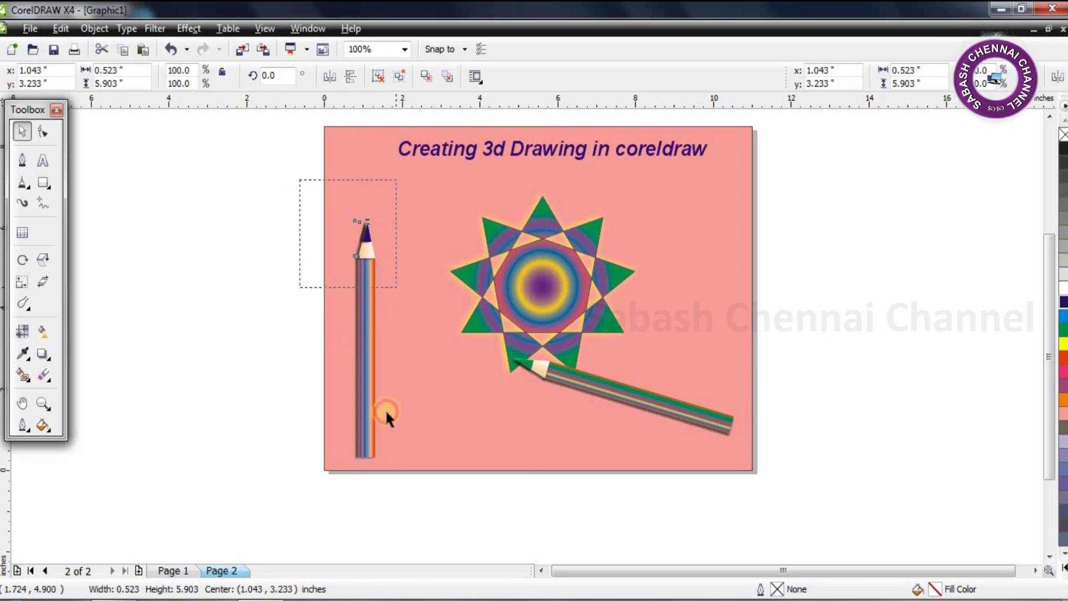
pyautogui.moveTo(384, 477); pyautogui.dragTo(384, 477)
pyautogui.moveTo(371, 370); pyautogui.dragTo(395, 365)
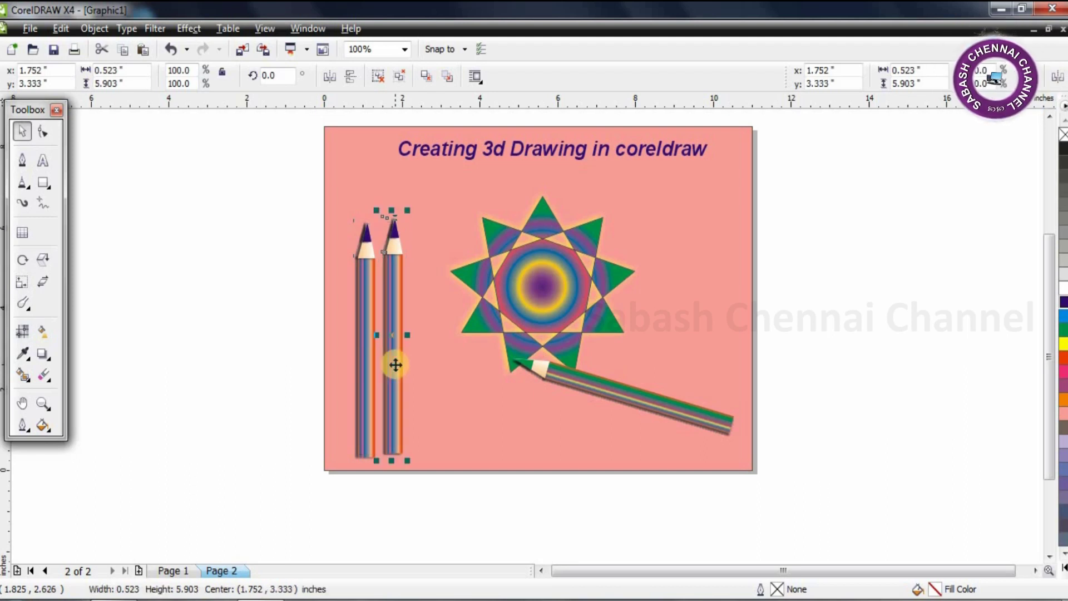
pyautogui.click(322, 266)
pyautogui.click(393, 273)
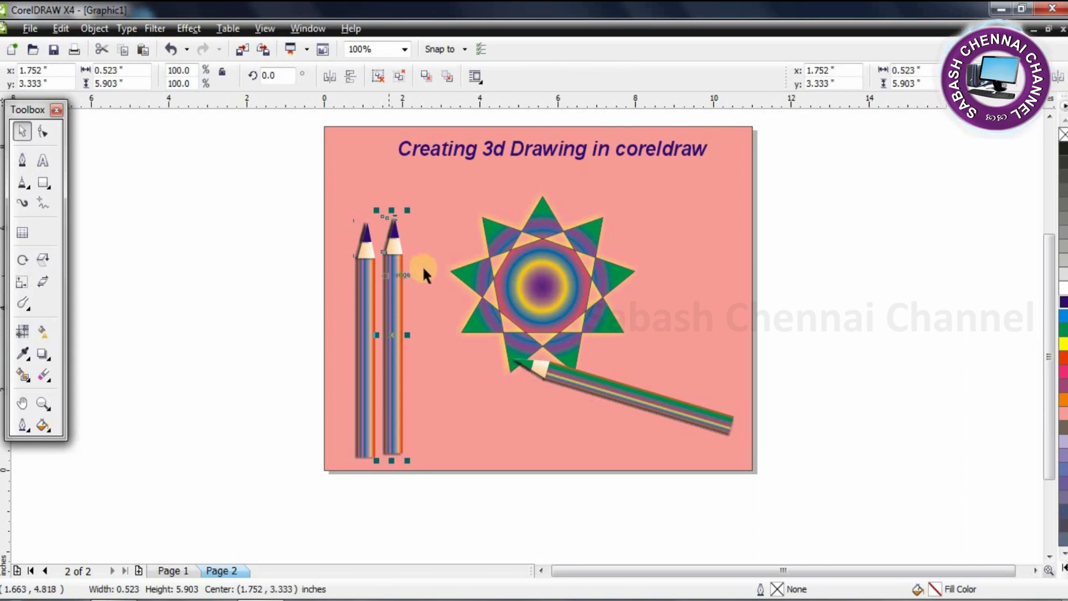
pyautogui.click(293, 309)
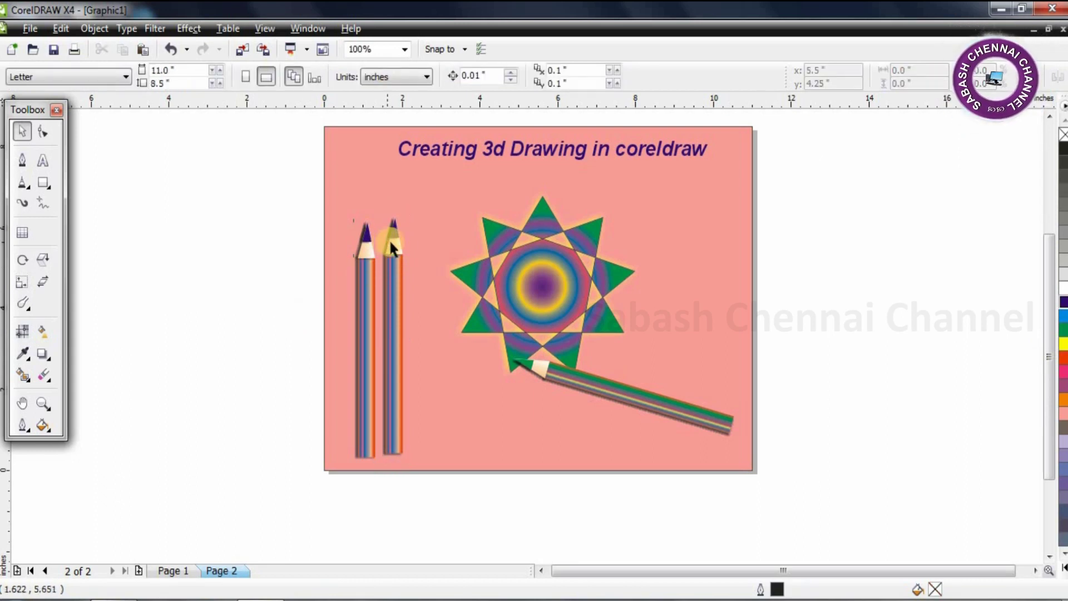
# - Ungroup the copied upright pencil so its parts can be edited separately
pyautogui.scroll(2, 526, 332)
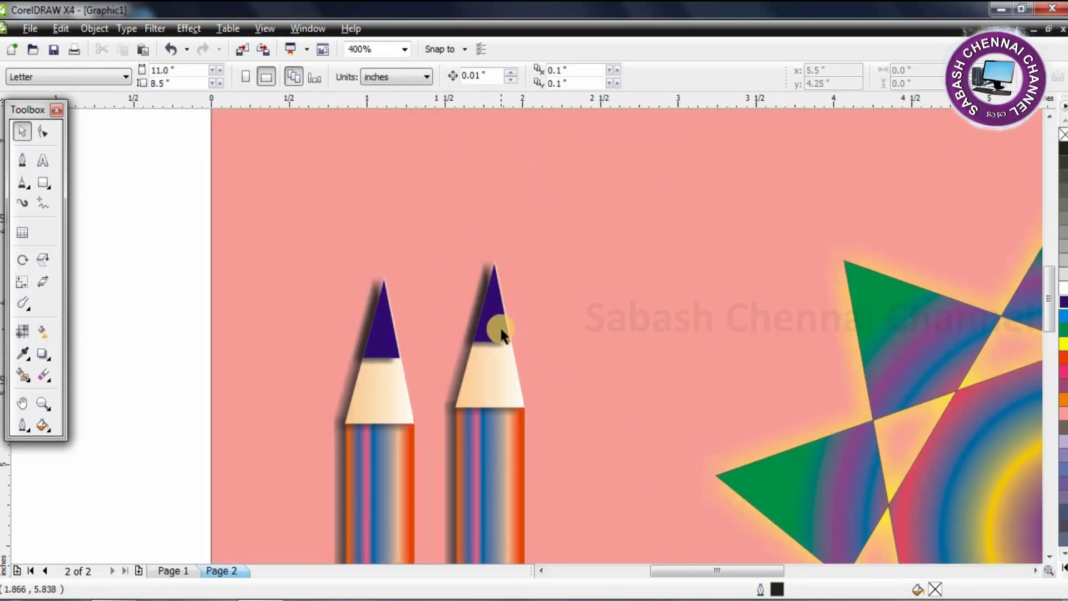
pyautogui.click(500, 328)
pyautogui.rightClick(501, 329)
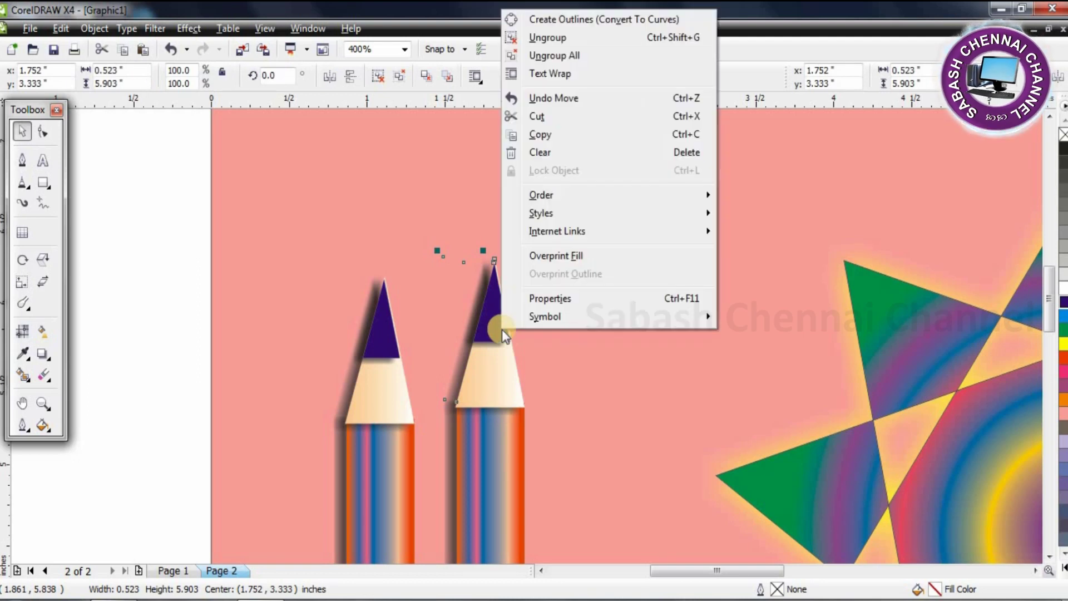
pyautogui.click(587, 137)
# - Nudge the copied pencil's tip slightly upward and fill it with yellow
pyautogui.click(491, 334)
pyautogui.moveTo(499, 331); pyautogui.dragTo(497, 331)
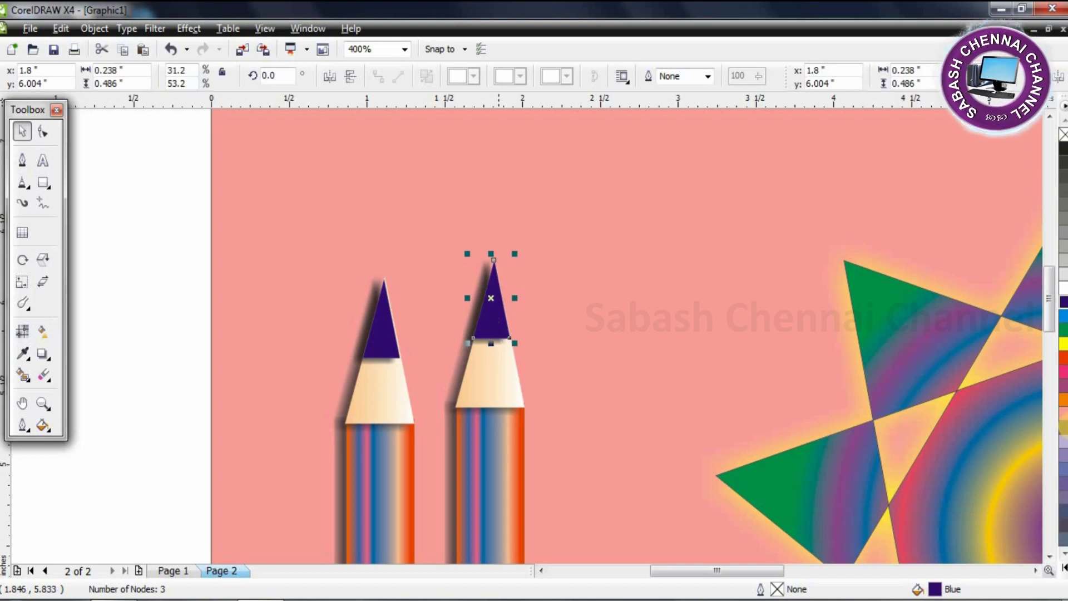
pyautogui.click(1063, 344)
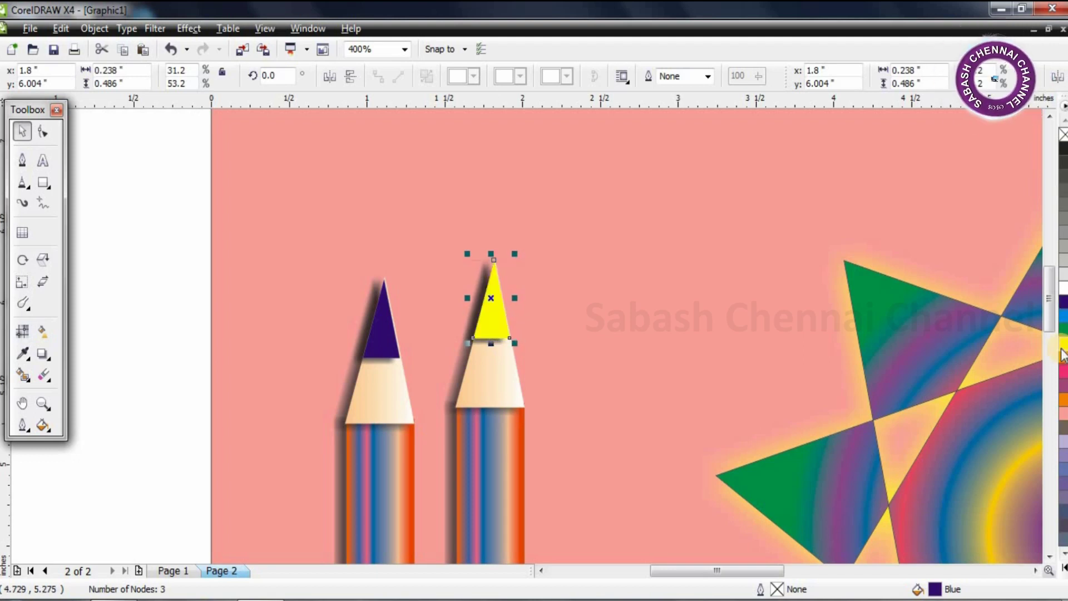
# - Ungroup the original upright pencil and select its blue tip
pyautogui.click(389, 328)
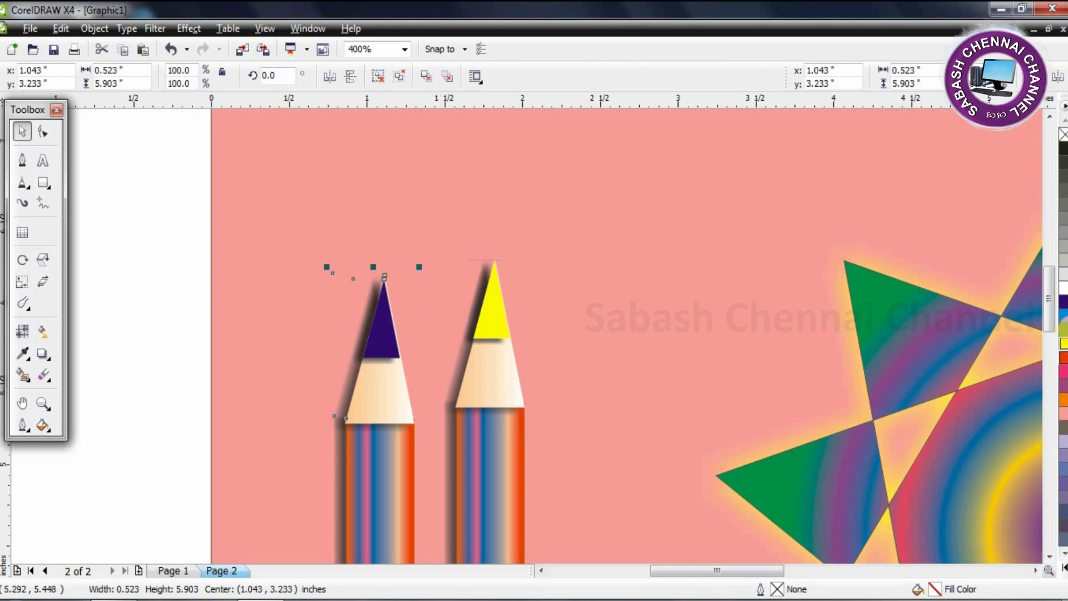
pyautogui.rightClick(390, 394)
pyautogui.click(471, 106)
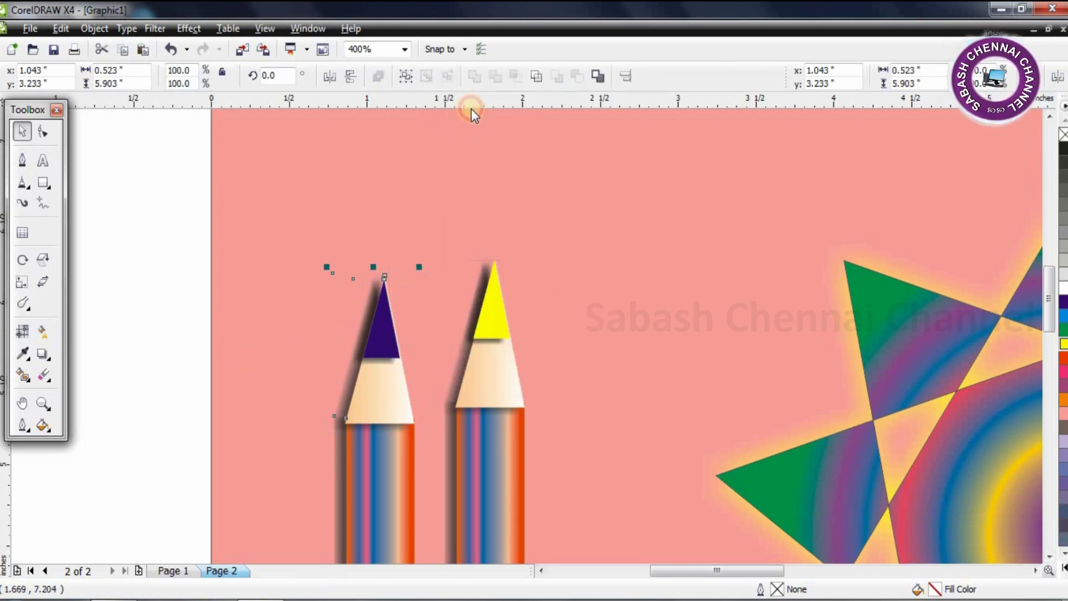
pyautogui.click(178, 370)
pyautogui.click(386, 344)
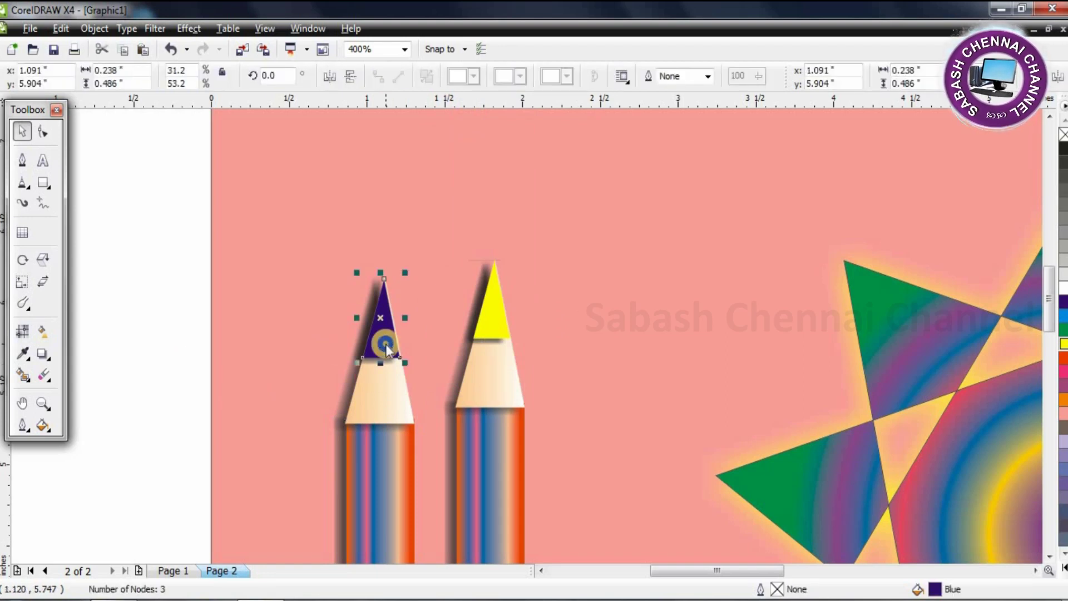
pyautogui.rightClick(386, 343)
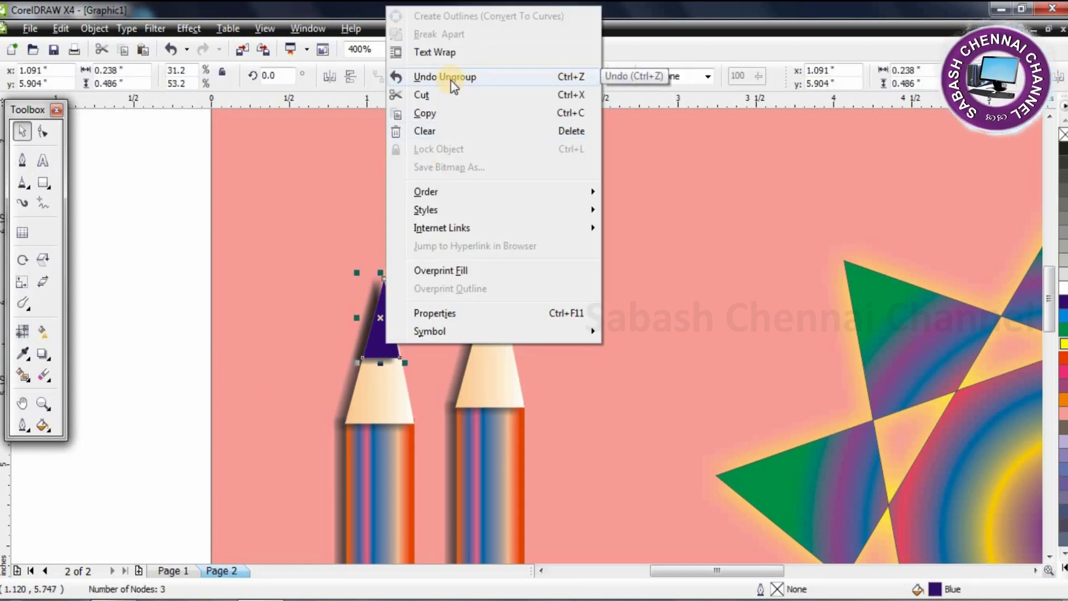
pyautogui.click(160, 275)
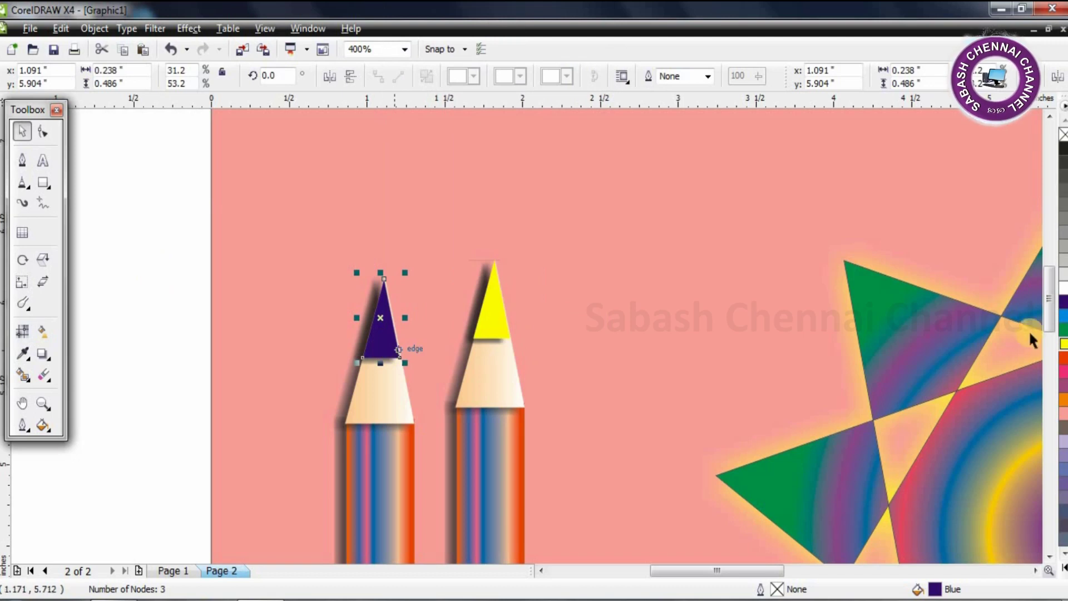
# - Set the drop shadow of the original pencil's blue tip to opacity 0 and feathering 0
pyautogui.click(50, 361)
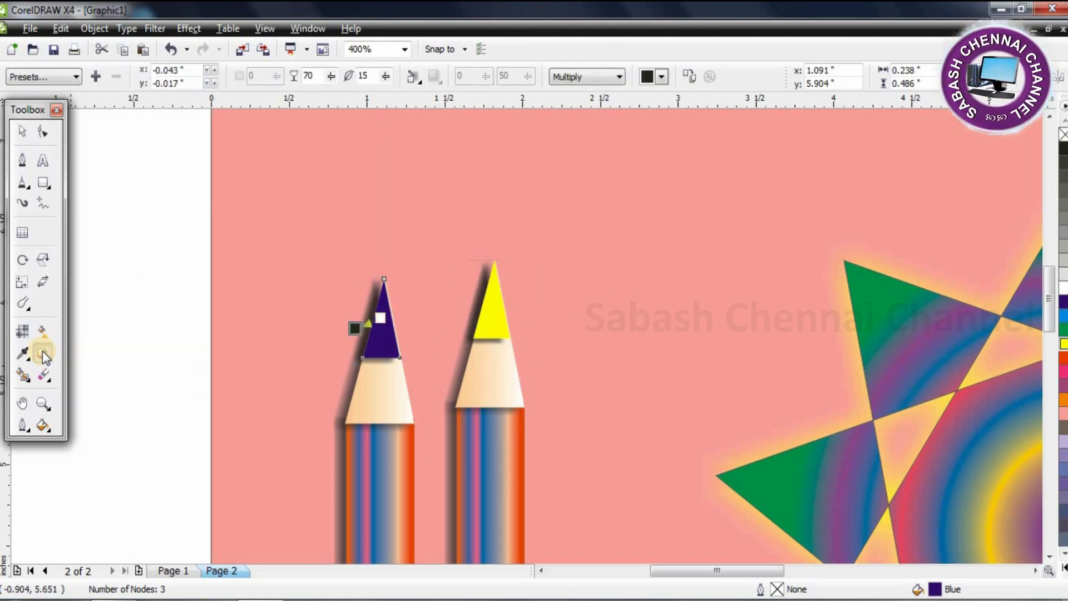
pyautogui.click(331, 76)
pyautogui.moveTo(328, 98); pyautogui.dragTo(219, 105)
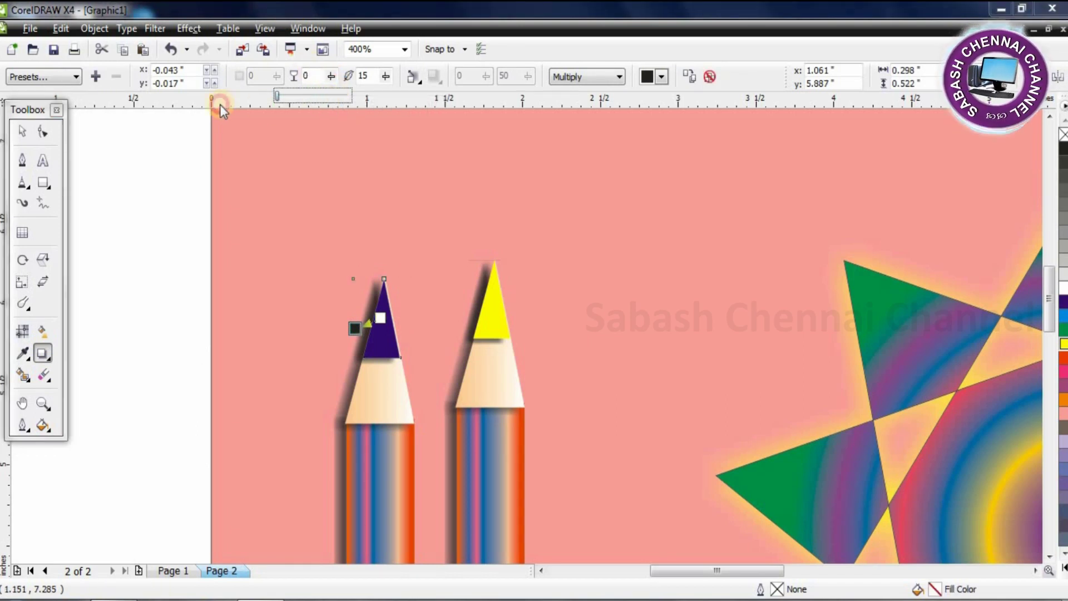
pyautogui.click(386, 77)
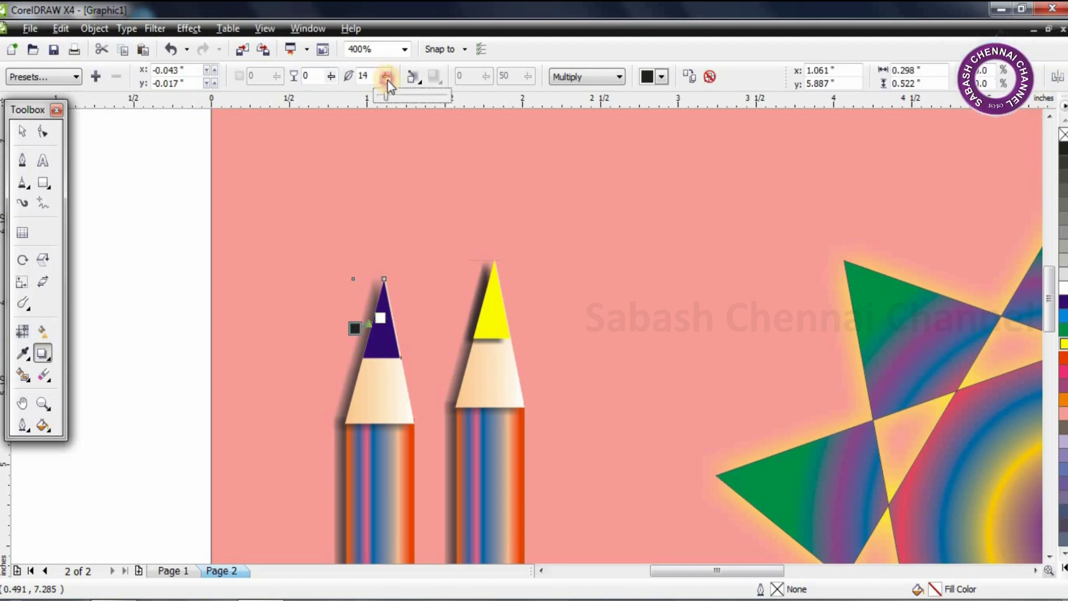
pyautogui.moveTo(386, 96); pyautogui.dragTo(388, 103)
# - Nudge the original pencil's blue tip slightly upward
pyautogui.click(22, 132)
pyautogui.click(400, 334)
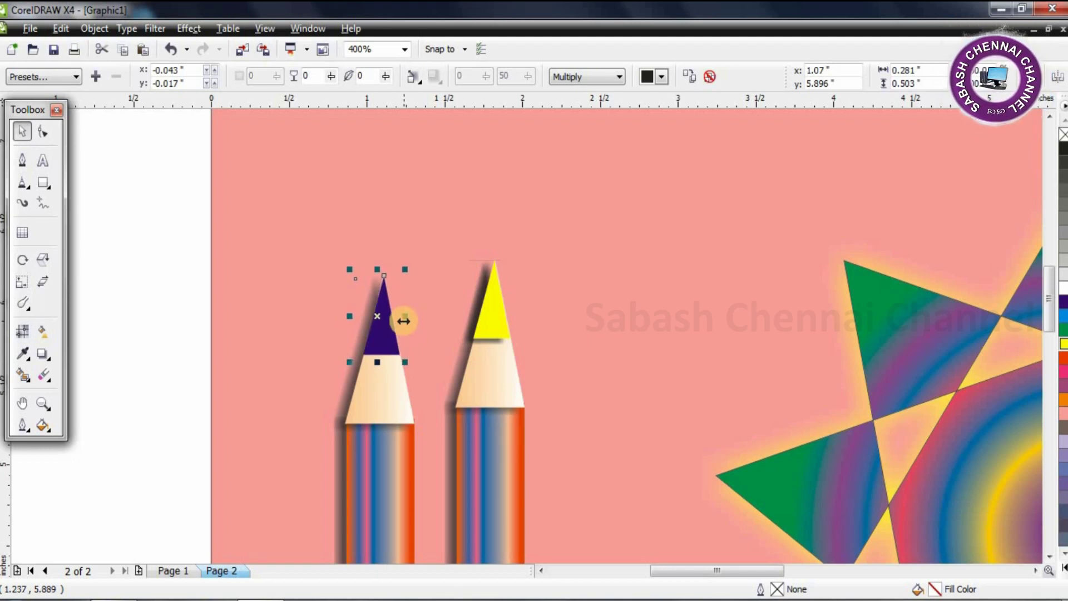
pyautogui.press('Up')
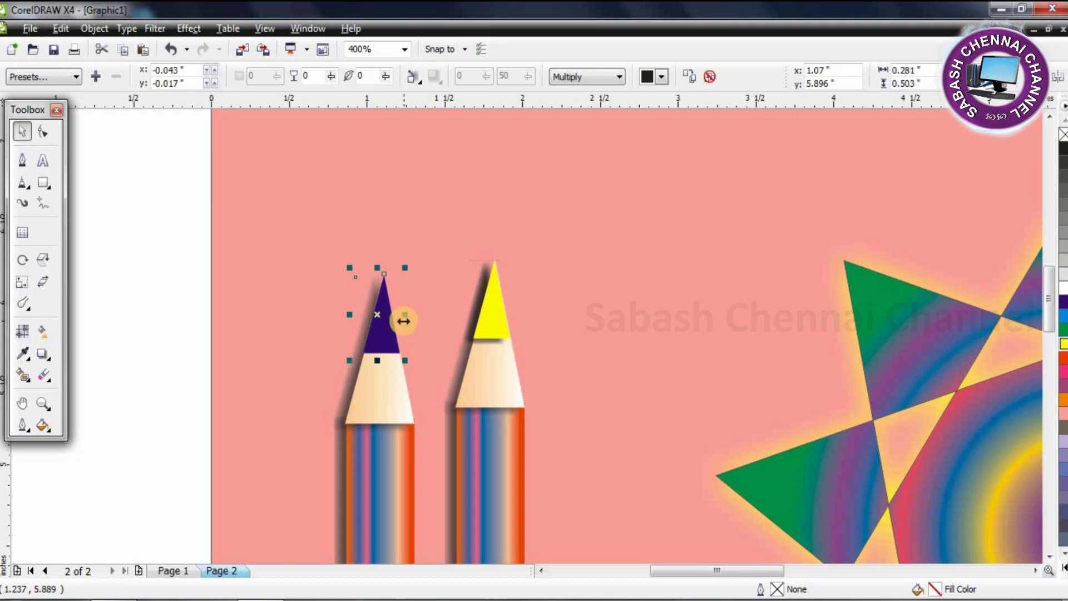